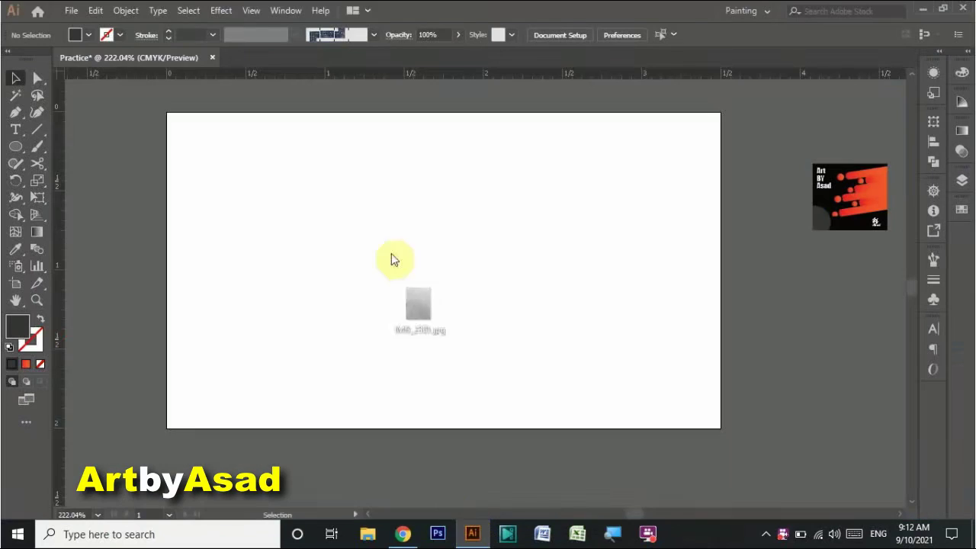
Step: Place IMG_2301.jpg on the artboard and scale it down to fit
left_click_drag(78, 448, 397, 296)
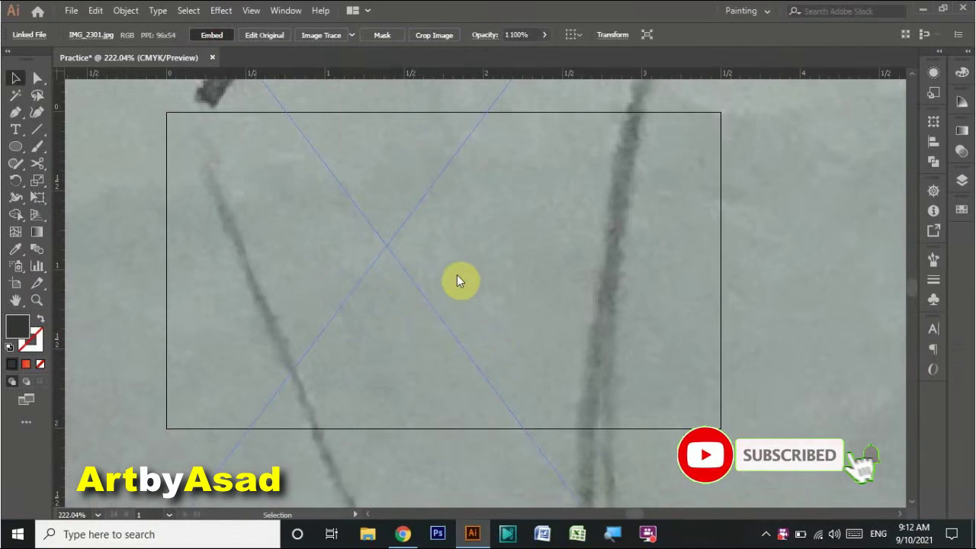
scroll(457, 280, "down", 3)
scroll(457, 281, "down", 4)
scroll(457, 281, "down", 4)
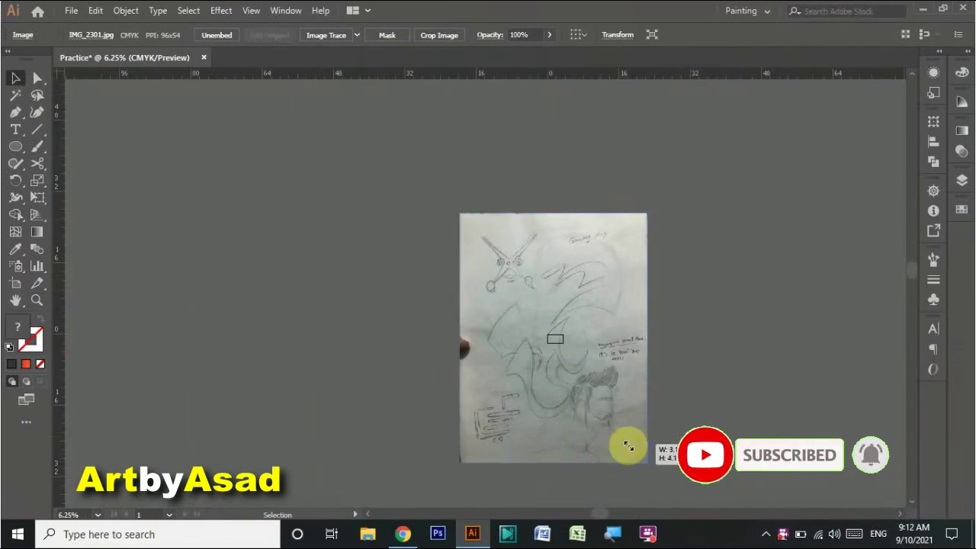
left_click_drag(628, 446, 523, 312)
scroll(523, 312, "up", 8)
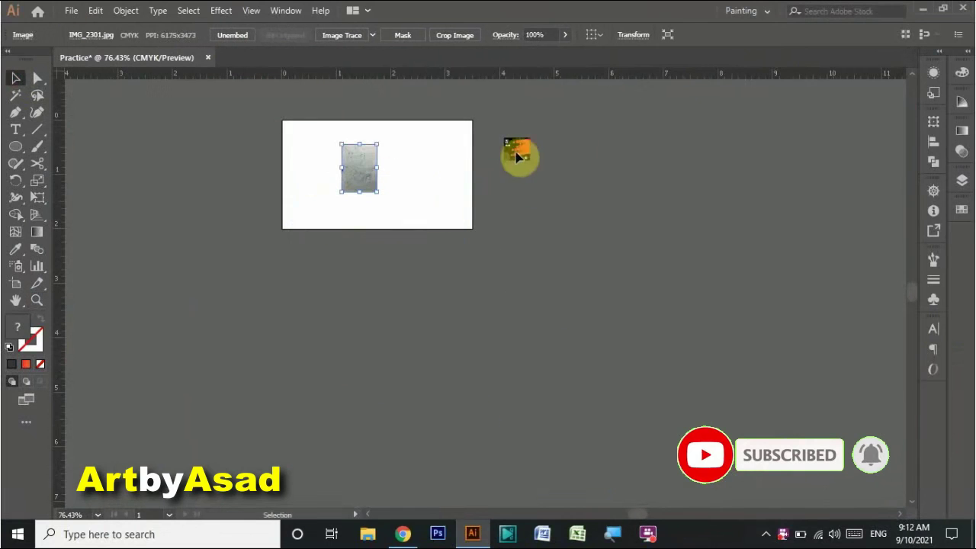
Step: Lock the existing Group layer and zoom in on the sketch
key("F7")
left_click(801, 240)
key("z")
left_click(268, 126)
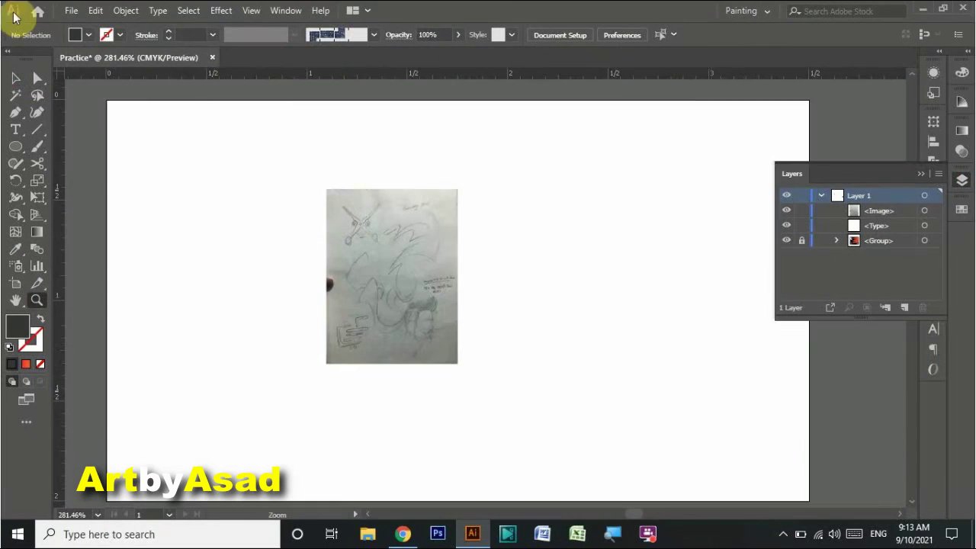
Step: Enlarge the sketch image to fill most of the artboard, then deselect it
key("v")
left_click(455, 359)
left_click_drag(455, 359, 534, 447)
left_click_drag(498, 394, 541, 492)
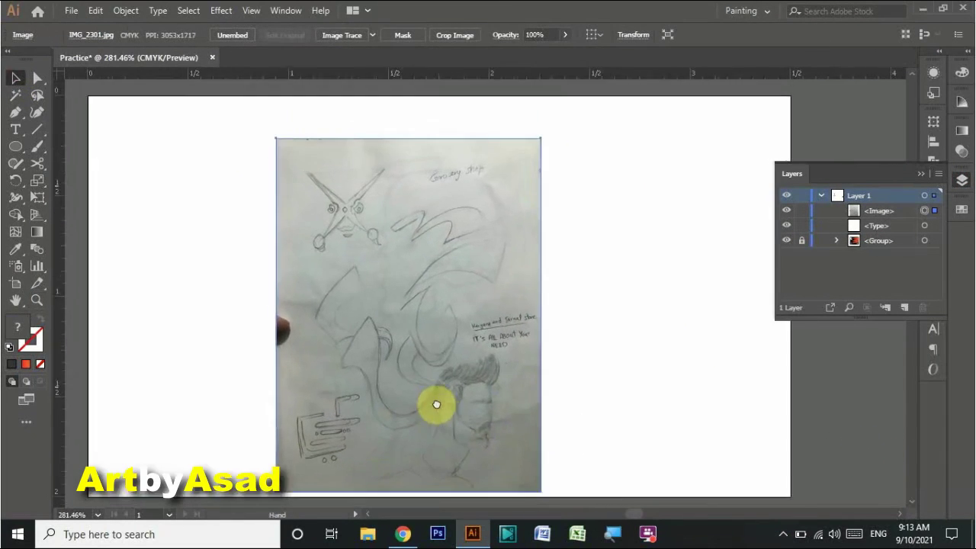
key("ctrl+shift+a")
left_click(920, 174)
scroll(388, 179, "up", 2)
scroll(505, 433, "up", 2)
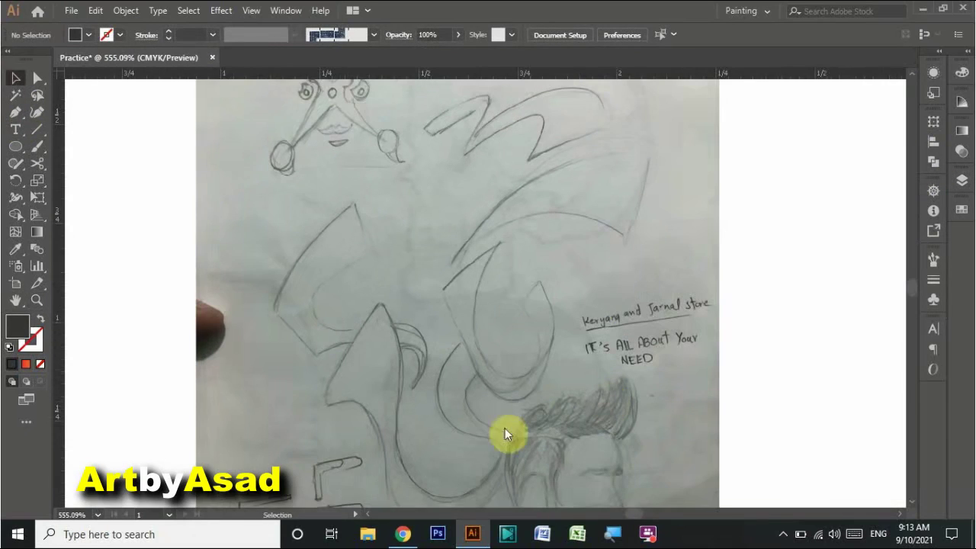
scroll(505, 433, "down", 3)
Step: Start a Pen path at the swoosh's top tip, tracing down its inner line
key("p")
scroll(614, 206, "up", 2)
scroll(666, 163, "left", 2)
left_click(663, 159)
left_click(625, 208)
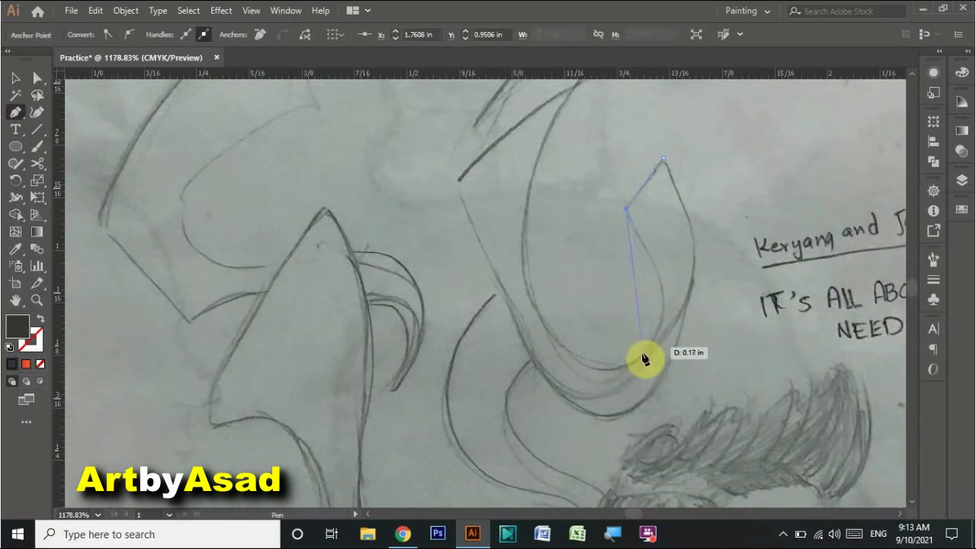
left_click_drag(595, 444, 597, 436)
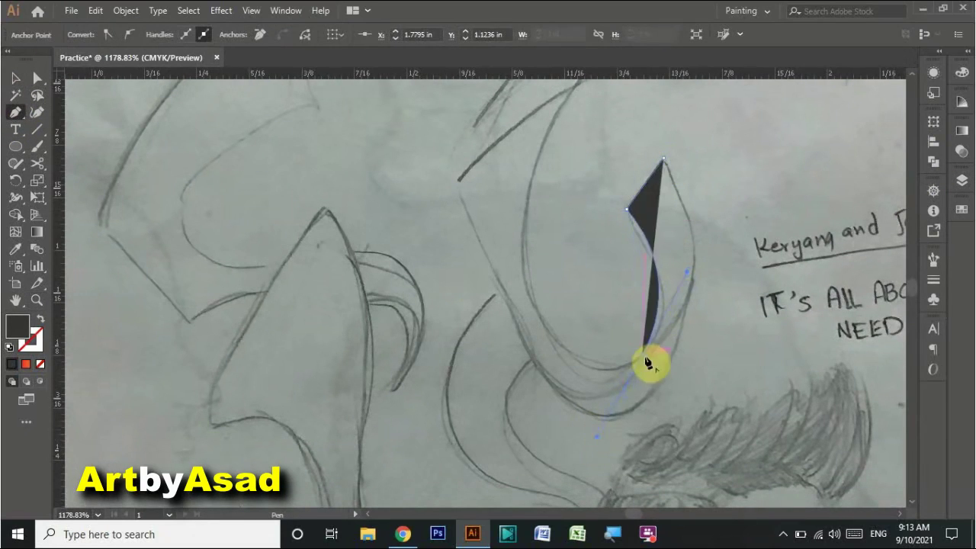
left_click(529, 283)
key("ctrl+z")
key("ctrl+z")
left_click_drag(618, 368, 534, 404)
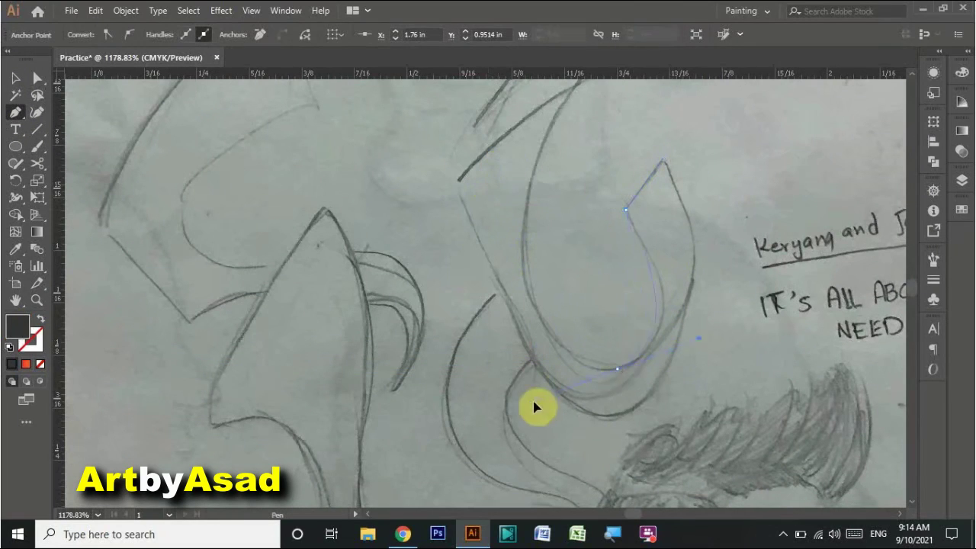
key("ctrl+z")
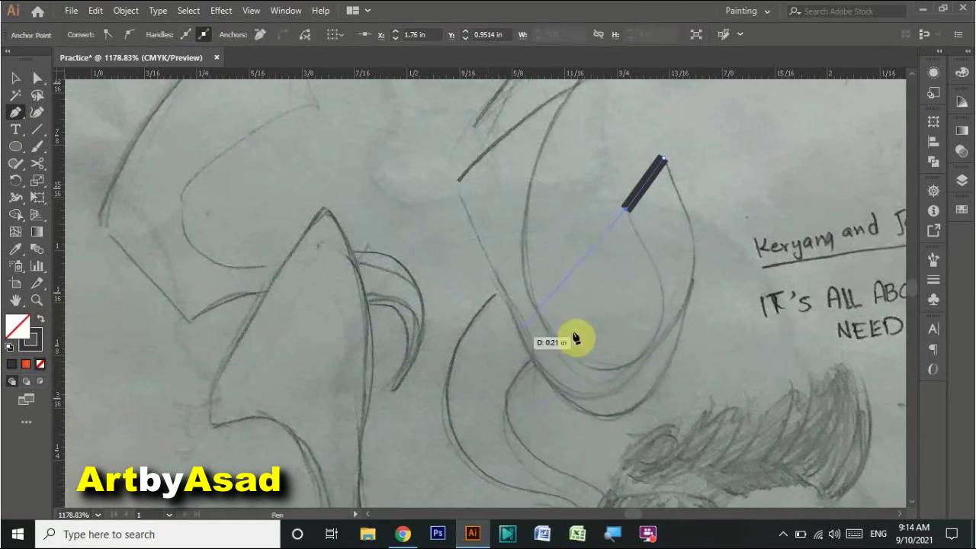
left_click(663, 287)
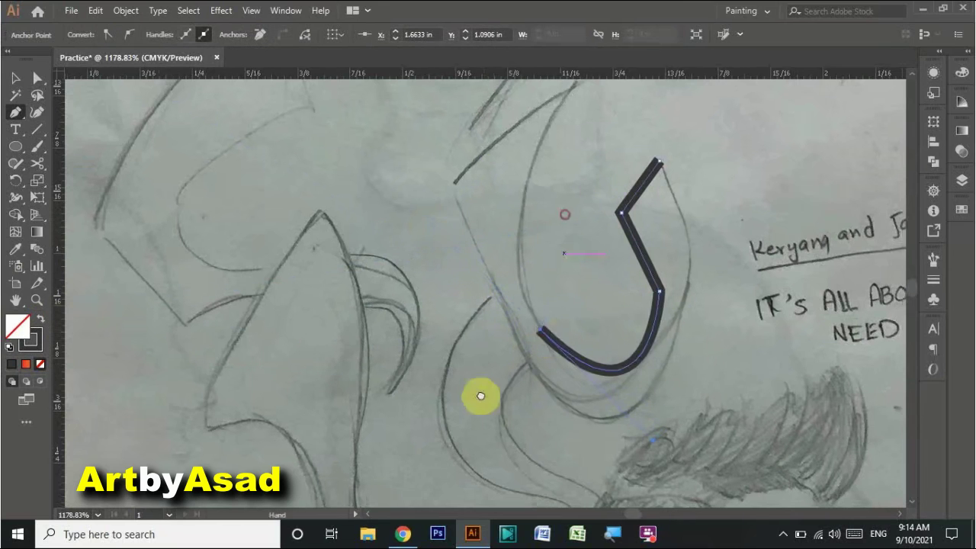
Step: Curve around the hook's bottom and outer edge, closing the hook shape at its start
scroll(478, 394, "up", 3)
left_click_drag(540, 180, 606, 84)
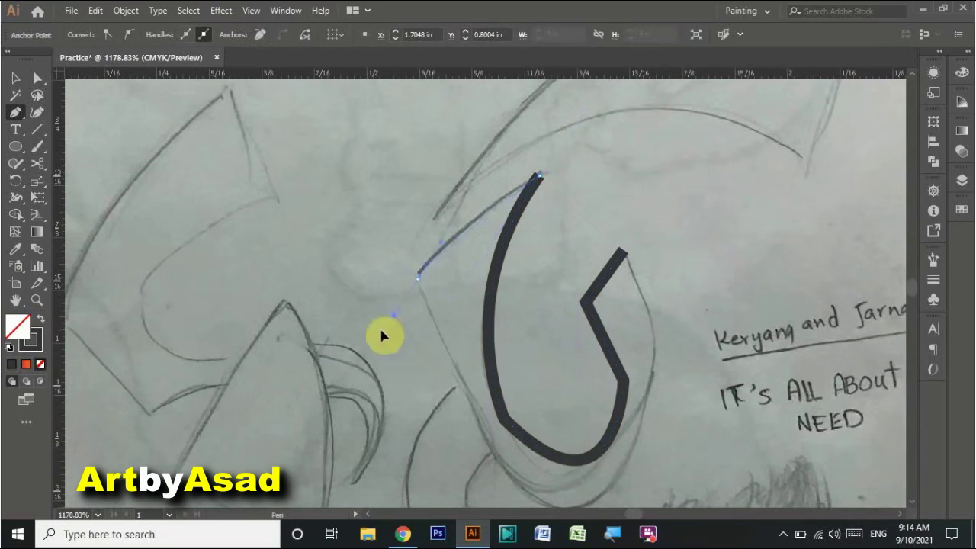
left_click(415, 276)
scroll(501, 349, "down", 3)
left_click(469, 255)
scroll(631, 194, "up", 5)
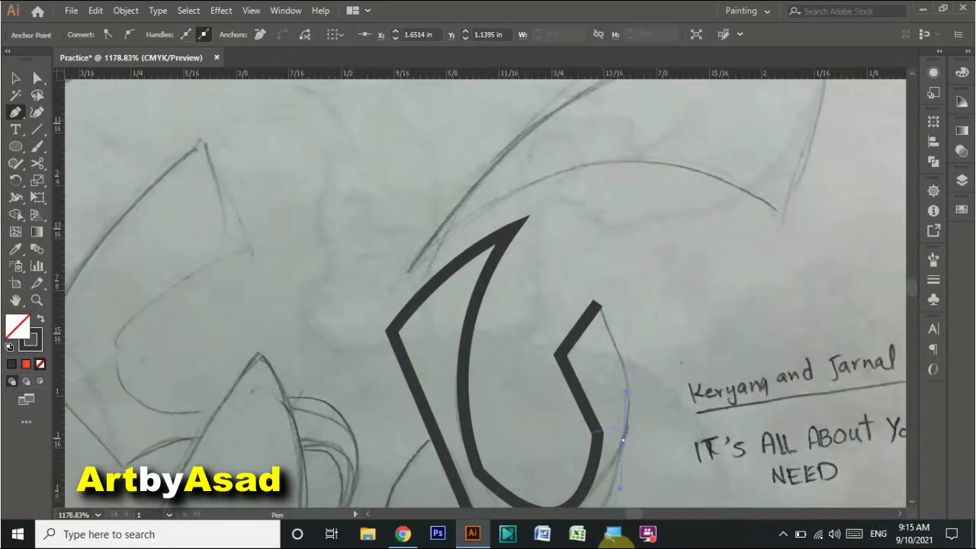
scroll(631, 194, "down", 2)
left_click_drag(624, 327, 606, 196)
left_click(542, 101)
scroll(549, 145, "up", 2)
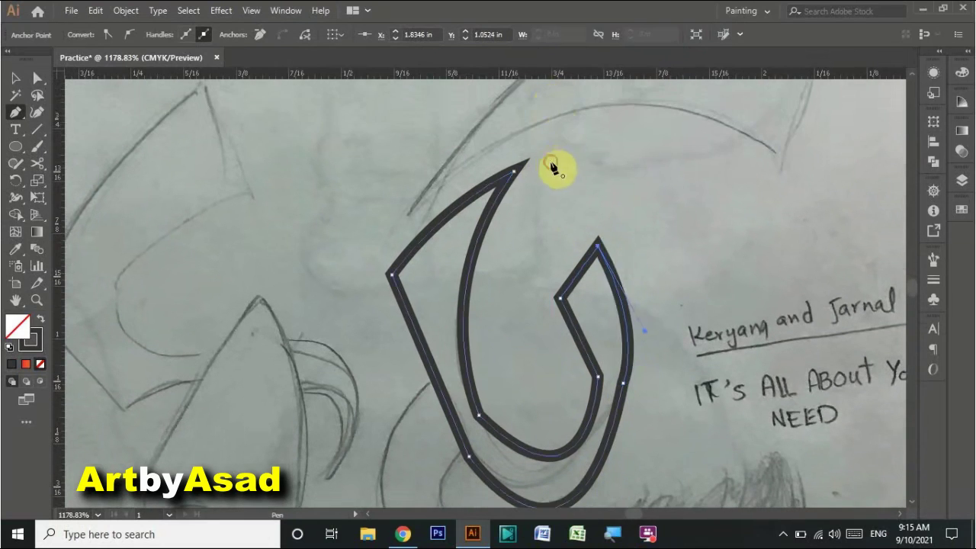
scroll(488, 228, "up", 3)
Step: Trace the long arc to its right tip and close it as a shape
left_click(429, 307)
scroll(533, 244, "up", 3)
scroll(533, 244, "right", 4)
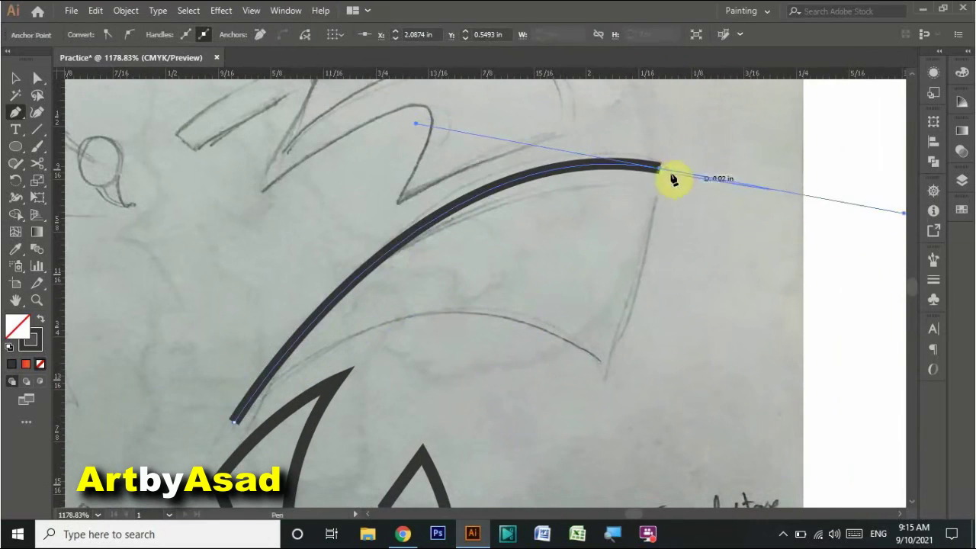
left_click(660, 166)
left_click(617, 366)
left_click(234, 421)
scroll(250, 425, "down", 2)
scroll(220, 395, "down", 2)
scroll(219, 395, "left", 3)
scroll(220, 395, "down", 2)
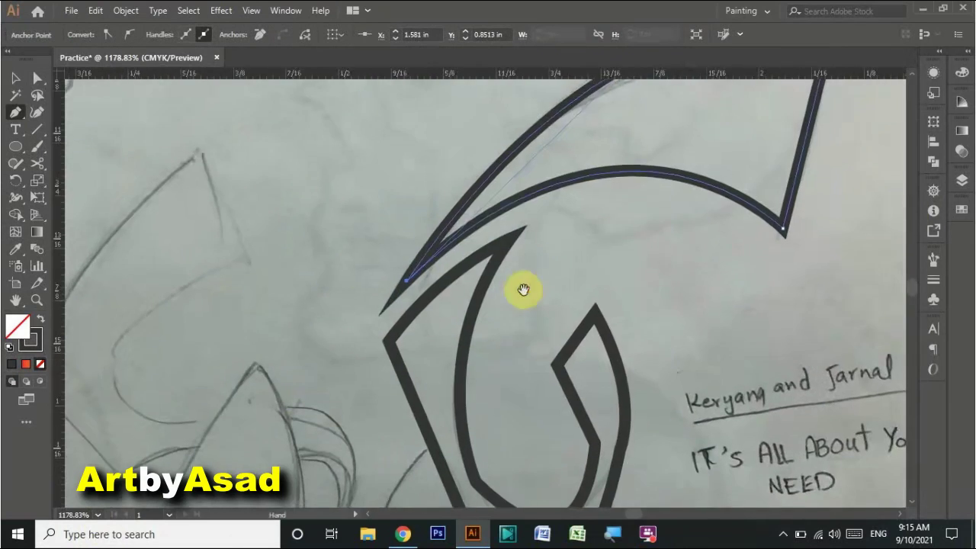
scroll(523, 288, "down", 3)
Step: Begin a curved path beside the face sketch, bending around the lower loop to the pointed tip
left_click(398, 155)
left_click_drag(383, 276, 442, 330)
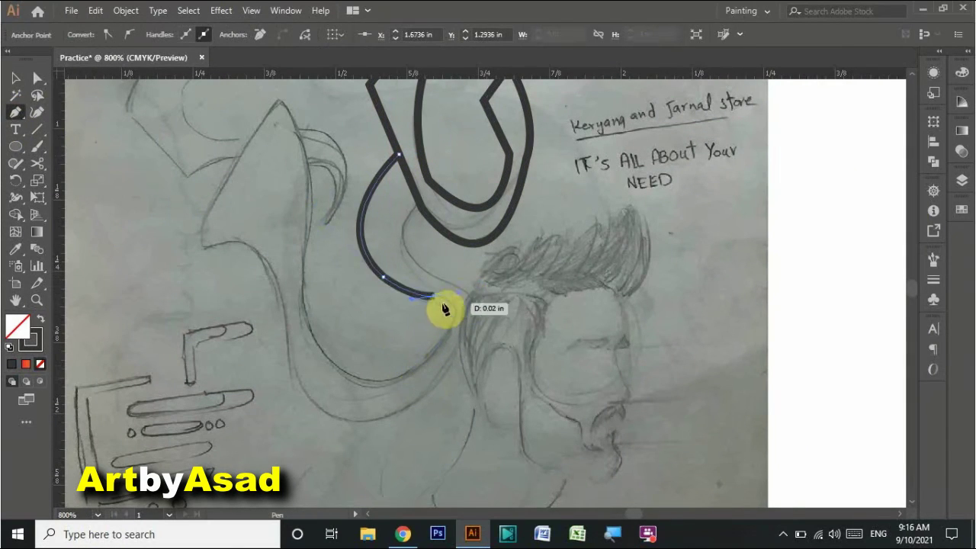
scroll(433, 353, "left", 4)
scroll(433, 353, "down", 1)
left_click_drag(495, 287, 491, 254)
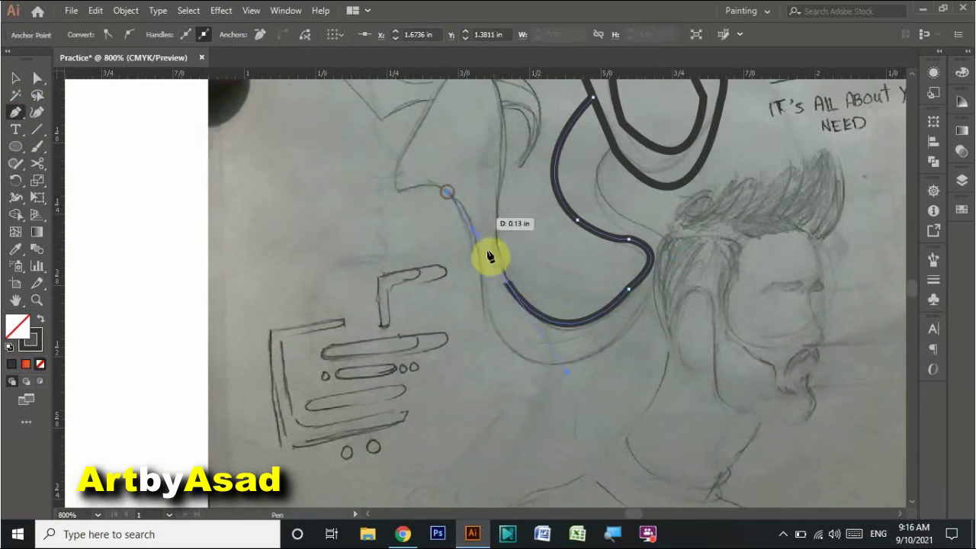
scroll(491, 254, "up", 2)
scroll(491, 255, "right", 2)
left_click_drag(425, 296, 453, 214)
scroll(348, 153, "up", 3)
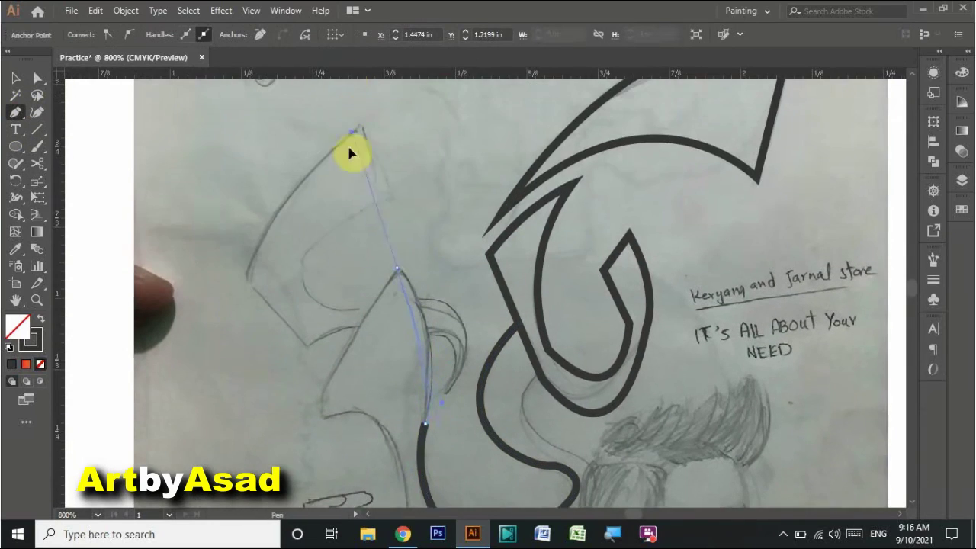
left_click_drag(397, 270, 405, 387)
Step: Continue the curved outline toward the face sketch and back upward along the sketch
scroll(405, 387, "down", 4)
scroll(405, 387, "left", 2)
left_click_drag(482, 187, 497, 200)
mouse_move(522, 317)
left_mouse_down()
mouse_move(515, 345)
mouse_move(532, 335)
left_mouse_up()
left_click_drag(674, 330, 747, 232)
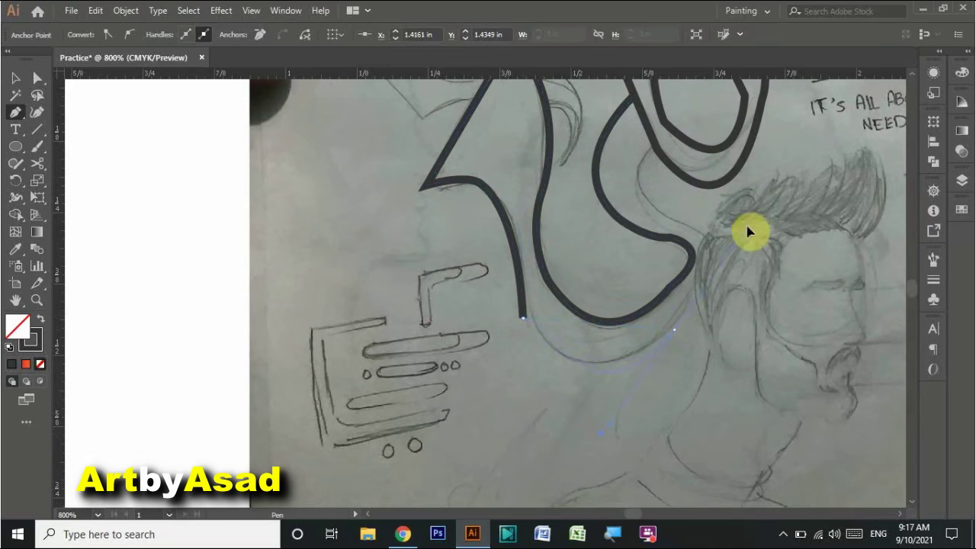
left_click_drag(831, 229, 681, 338)
left_click_drag(697, 214, 740, 323)
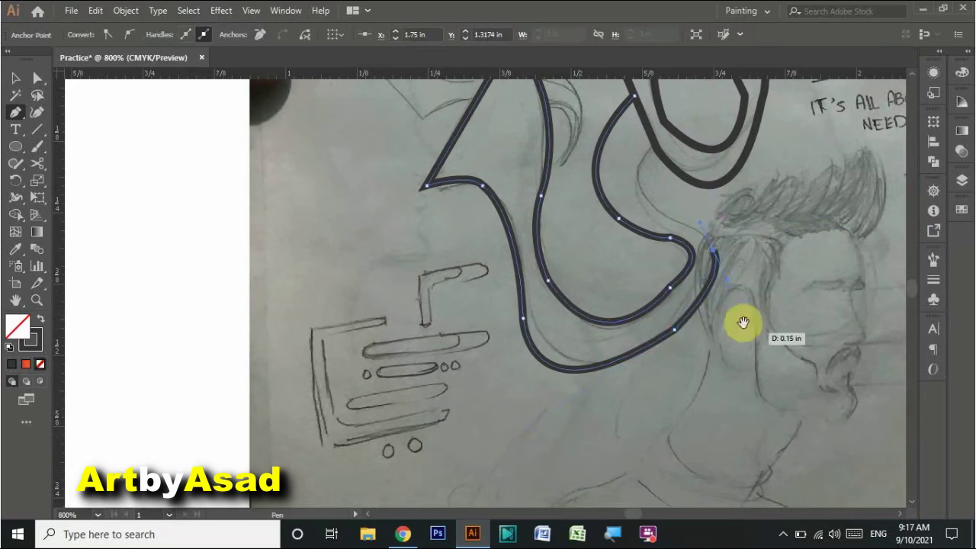
left_click_drag(579, 309, 577, 305)
left_click_drag(541, 257, 564, 219)
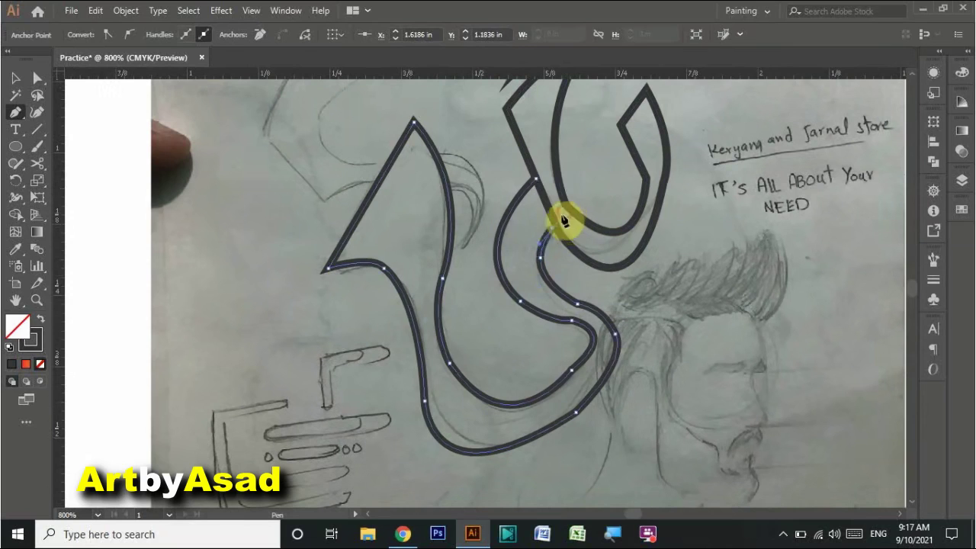
Step: Finish tracing the zigzag's curved top and its right end
scroll(483, 388, "up", 2)
scroll(556, 246, "up", 5)
left_click_drag(482, 235, 574, 206)
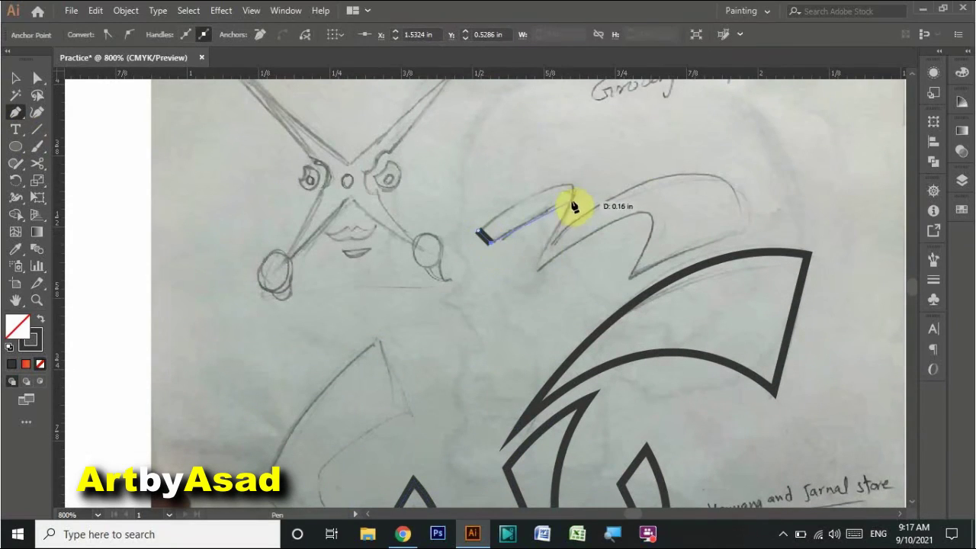
left_click_drag(610, 307, 628, 279)
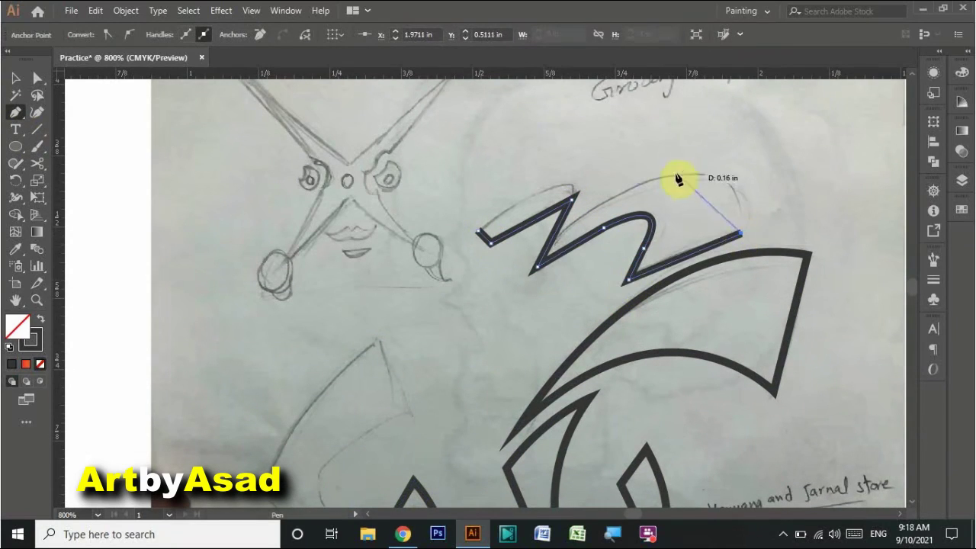
left_click_drag(653, 178, 555, 205)
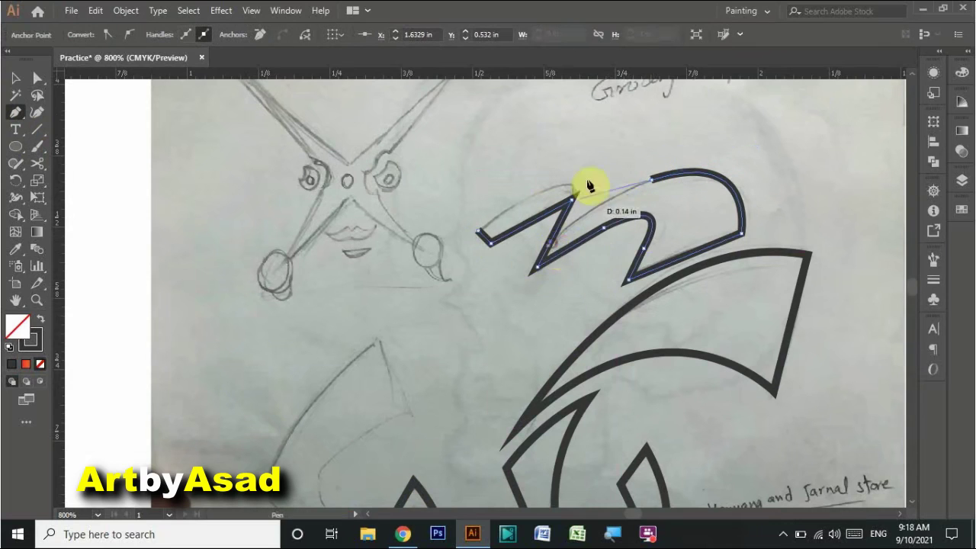
left_click_drag(556, 242, 581, 188)
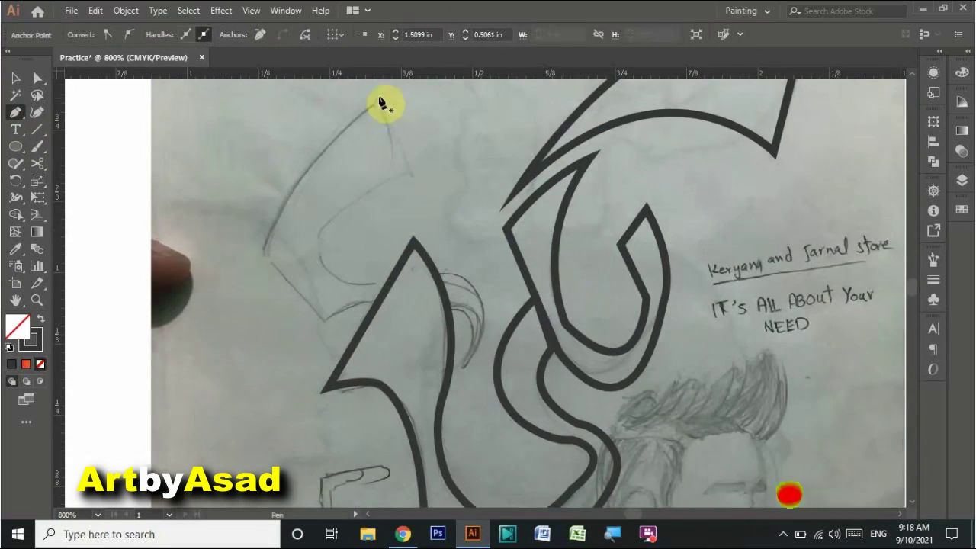
Step: Trace the left curled shape's outline and close the path
left_click(412, 183)
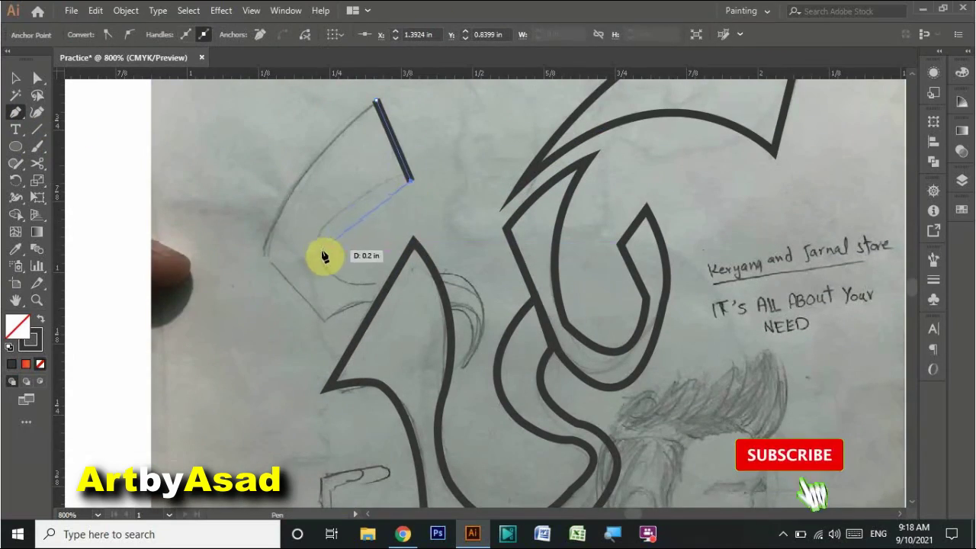
left_click_drag(321, 249, 496, 300)
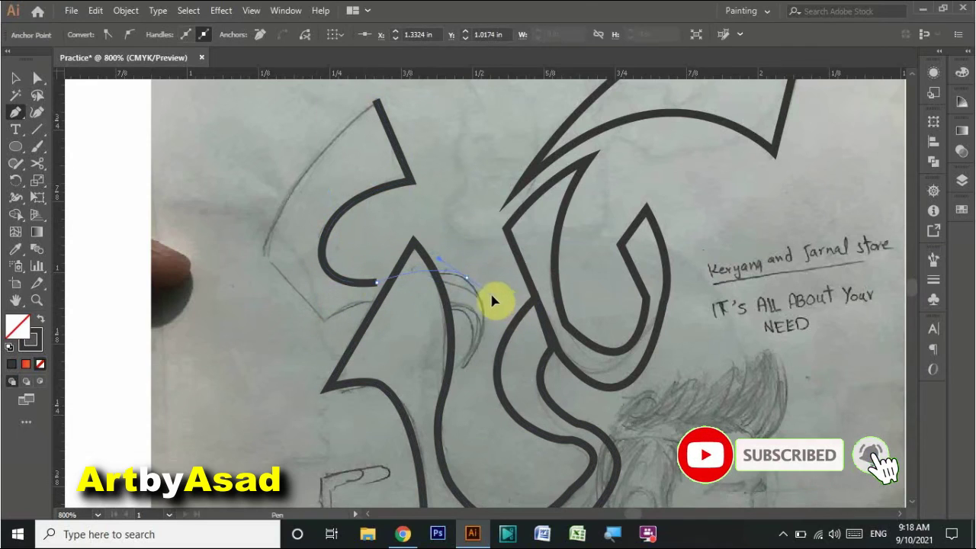
left_click_drag(459, 372, 406, 433)
left_click(419, 277, "ctrl")
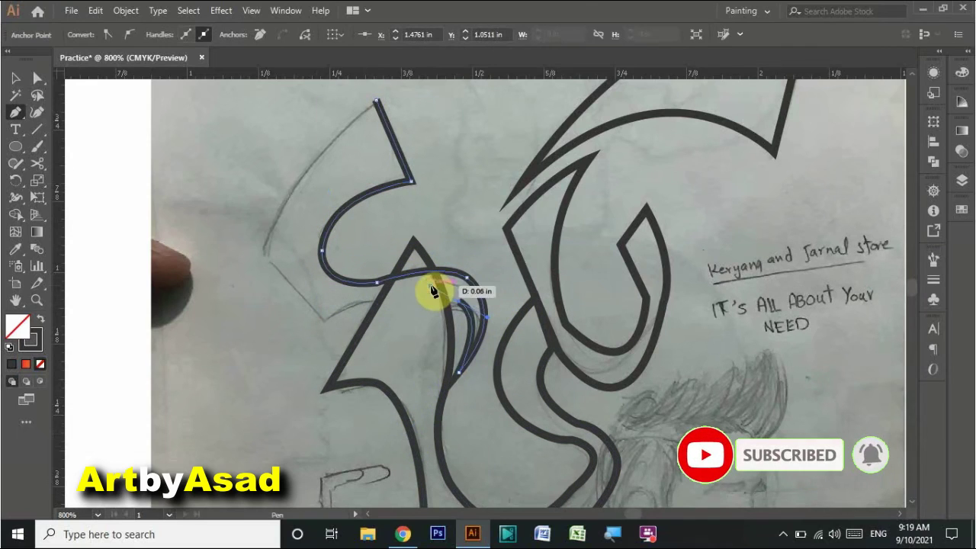
left_click(326, 321)
left_click(263, 251)
left_click(375, 100)
scroll(471, 182, "up", 5)
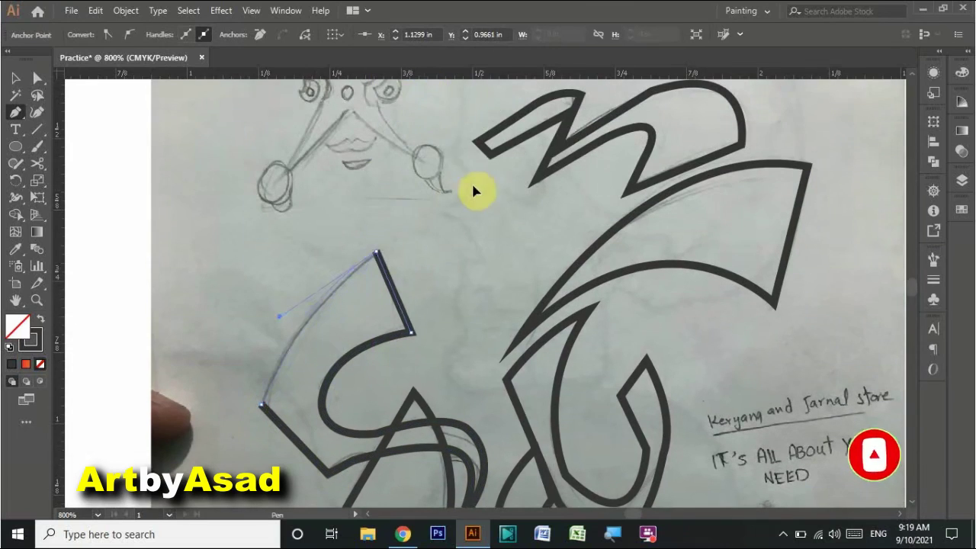
Step: Select the traced outline and reorder it in the stacking order via the Layers panel
key("v")
scroll(334, 404, "down", 4)
right_click(330, 223)
left_click(382, 473)
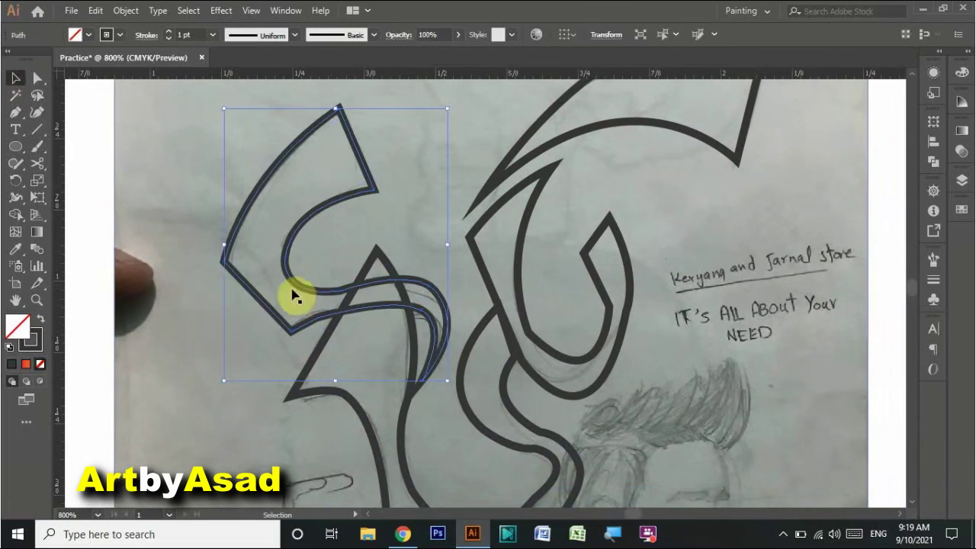
left_click(963, 184)
scroll(801, 283, "down", 1)
right_click(324, 158)
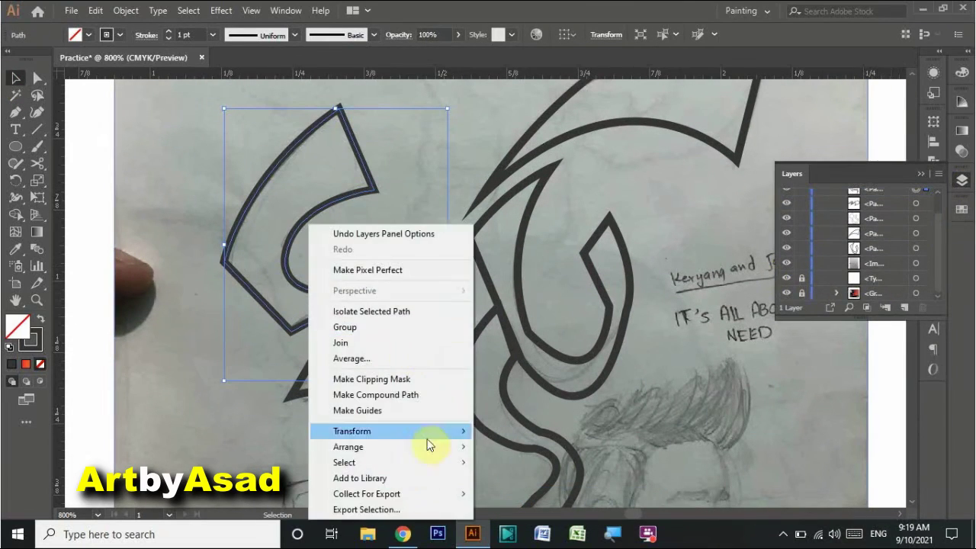
left_click(518, 495)
left_click(36, 97)
Step: Send the sketch image to the very back beneath all traced shapes
left_click(786, 247)
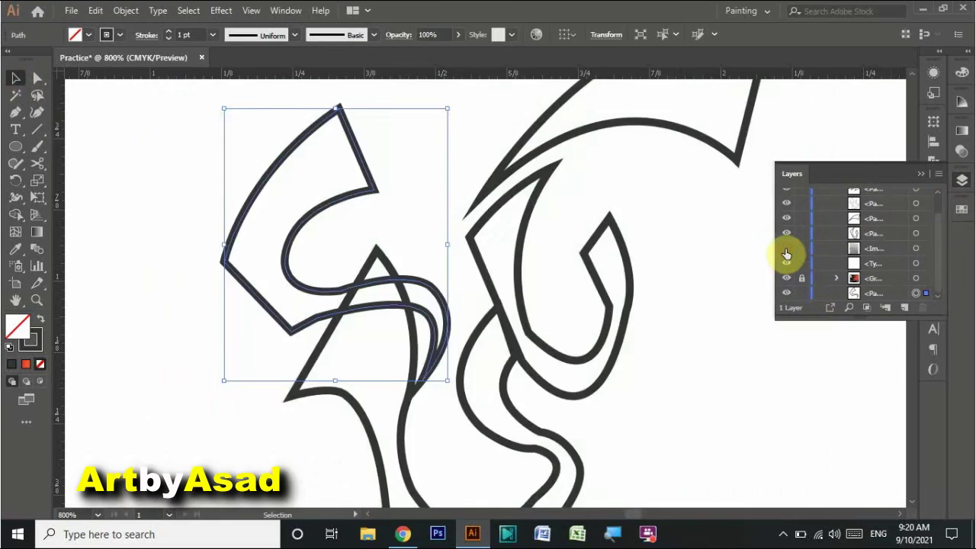
scroll(457, 305, "down", 3)
right_click(262, 427)
key("ctrl+shift+bracketleft")
scroll(516, 319, "up", 3)
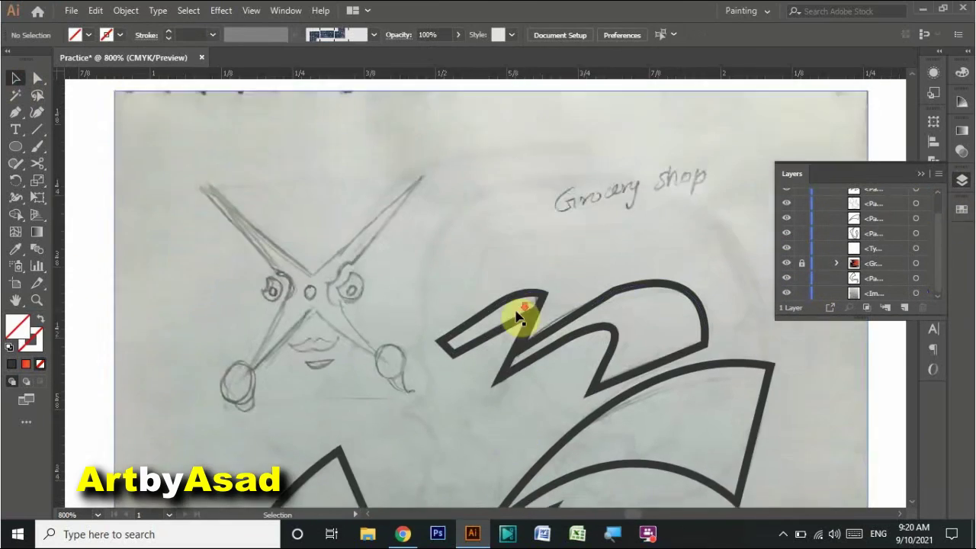
scroll(516, 320, "down", 2)
Step: Draw the handle's top rounded bar with a black outline and no fill
scroll(477, 327, "down", 3)
left_click(15, 112)
left_click(282, 140)
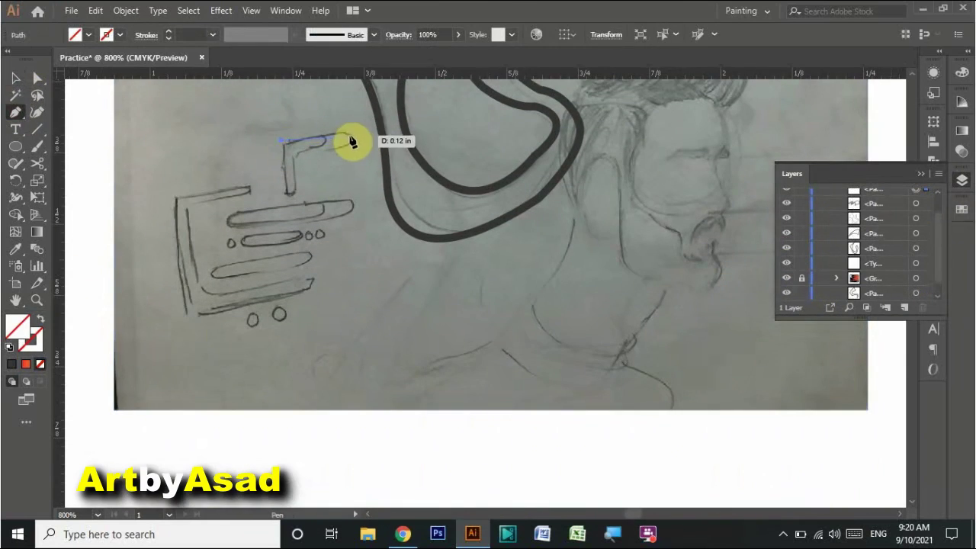
key("ctrl+z")
left_click_drag(15, 146, 96, 164)
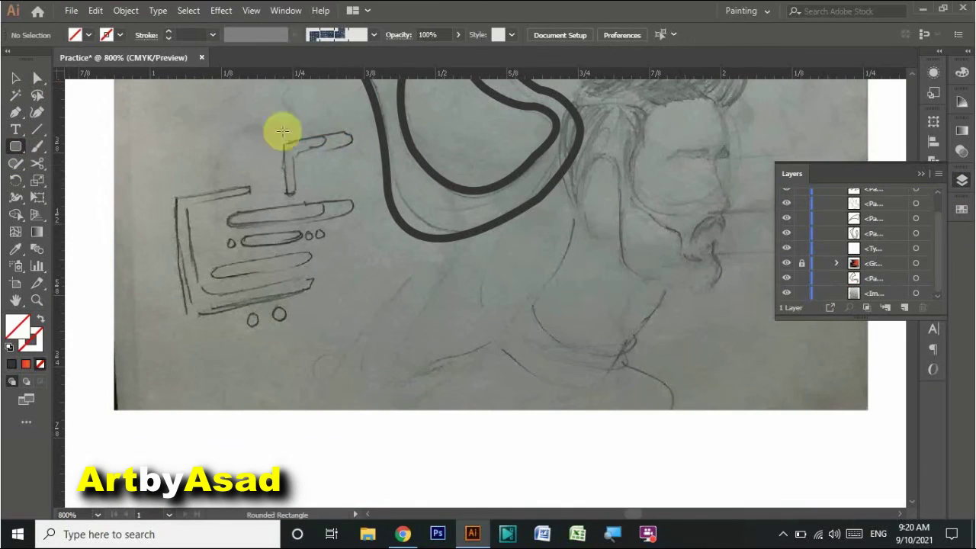
left_click_drag(356, 134, 271, 147)
left_click(30, 338)
left_click(11, 363)
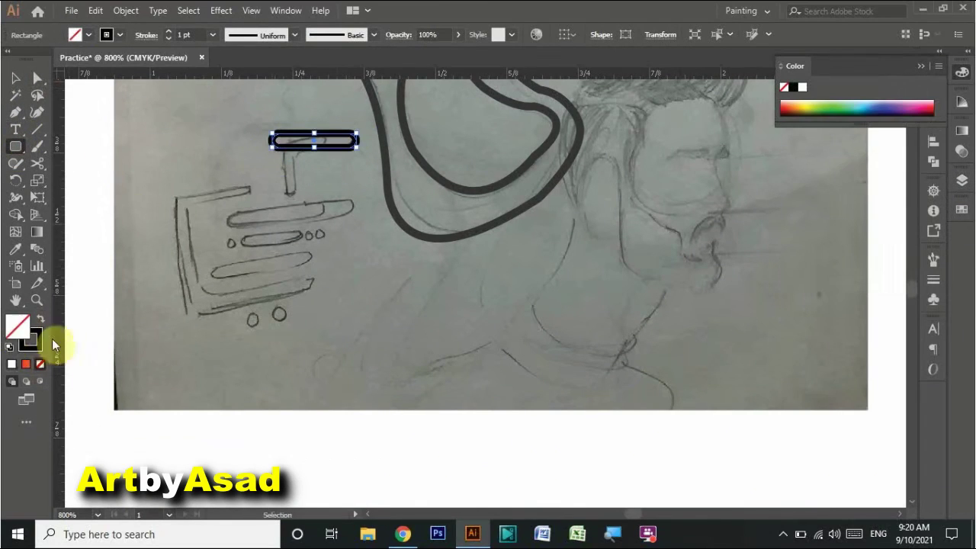
Step: Draw the four stacked rounded basket bars and the short top-left bar
left_click_drag(15, 146, 87, 163)
left_click_drag(226, 209, 364, 222)
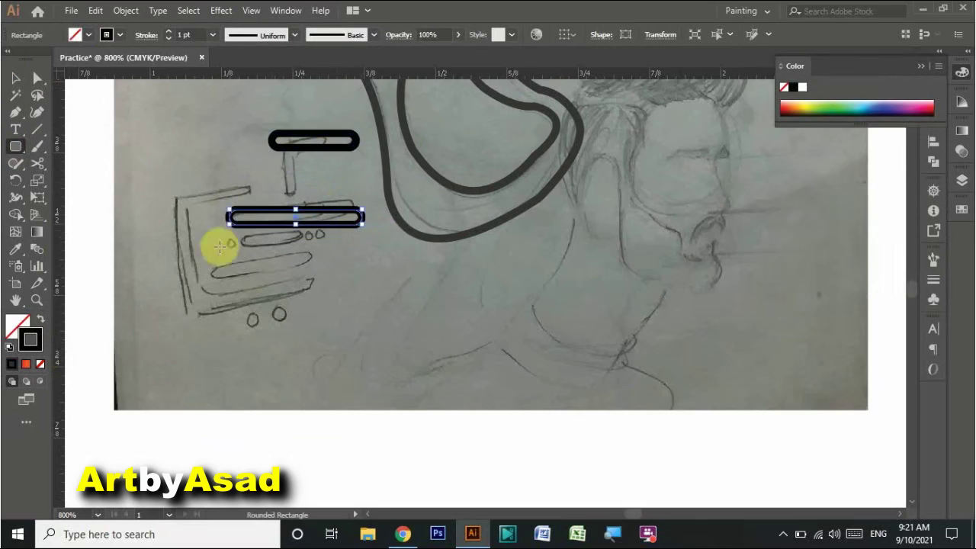
left_click_drag(240, 235, 313, 249)
left_click_drag(217, 263, 334, 281)
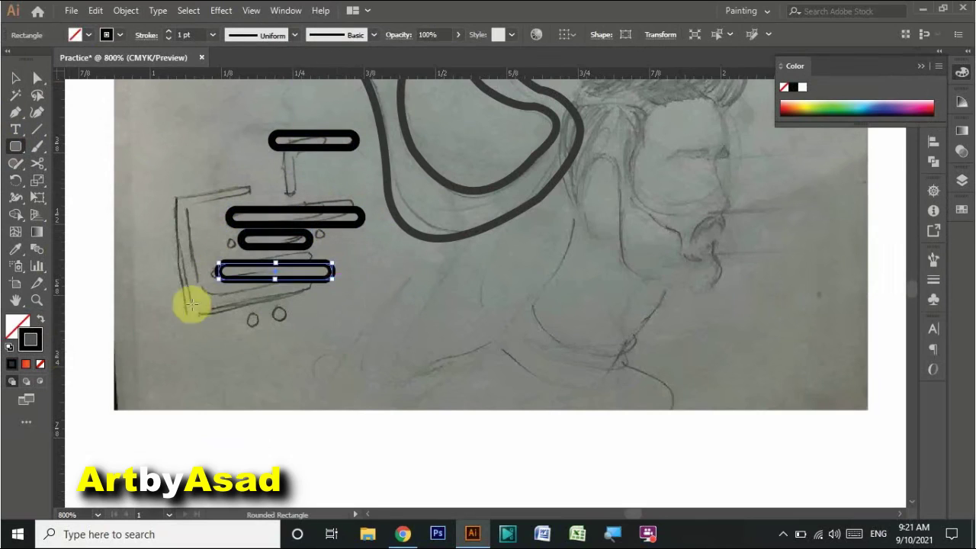
left_click_drag(334, 317, 329, 318)
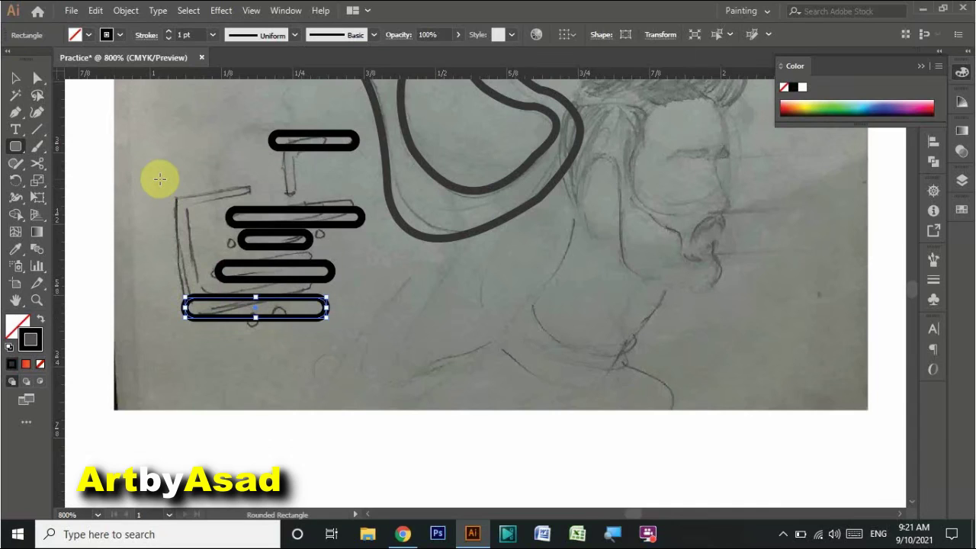
left_click_drag(250, 179, 136, 208)
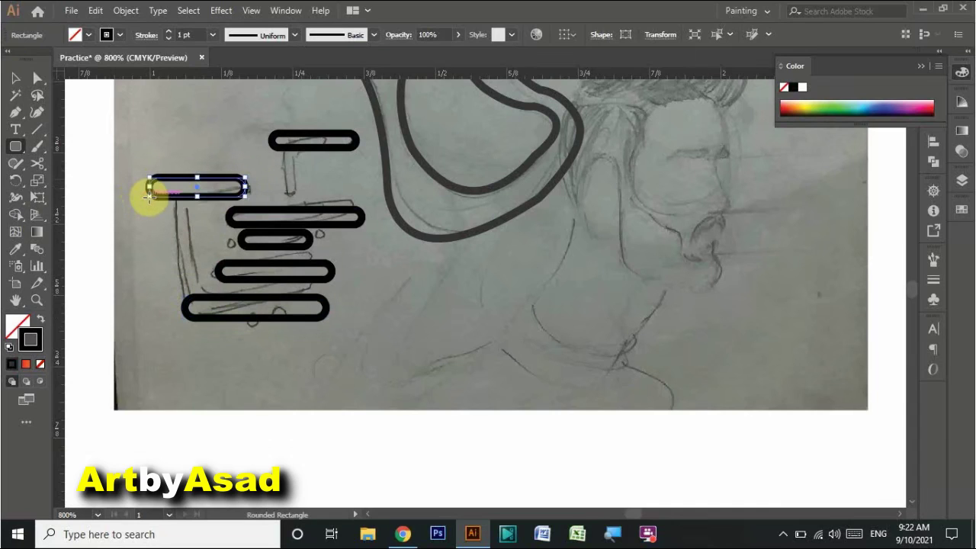
Step: Draw a tall sharp-cornered rectangle along the cart's left side
left_click(15, 145)
left_click(61, 142)
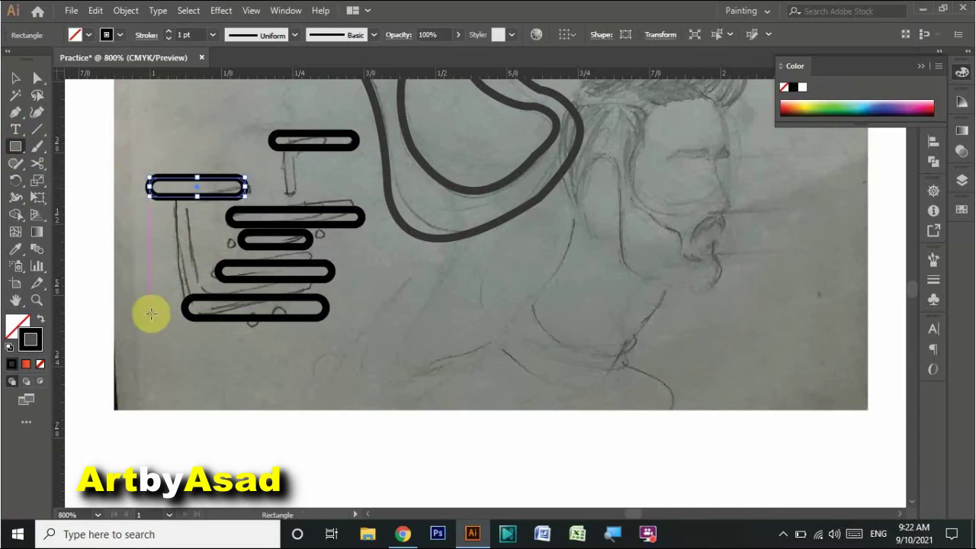
left_click_drag(147, 315, 169, 174)
Step: Lock the sketch image in the Layers panel
left_click(15, 78)
left_click(186, 214)
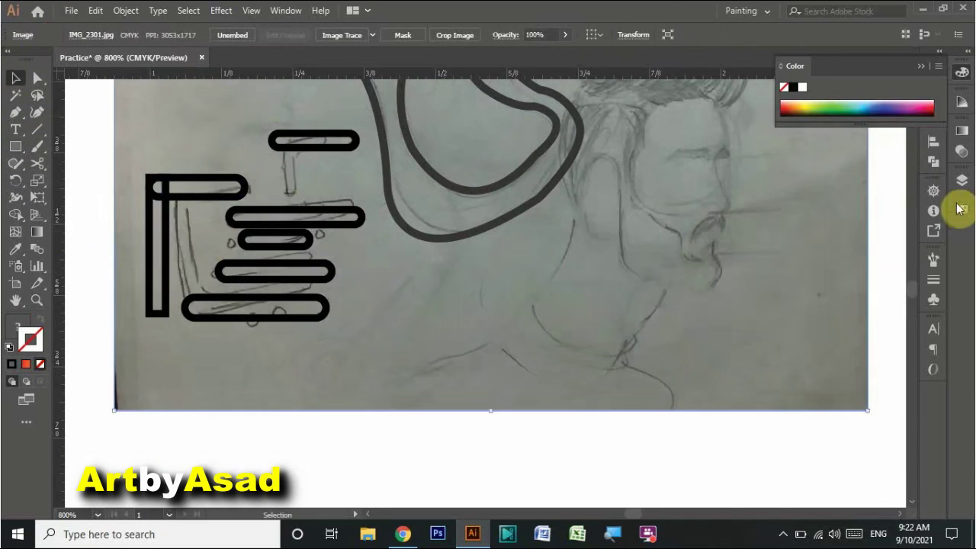
left_click(961, 180)
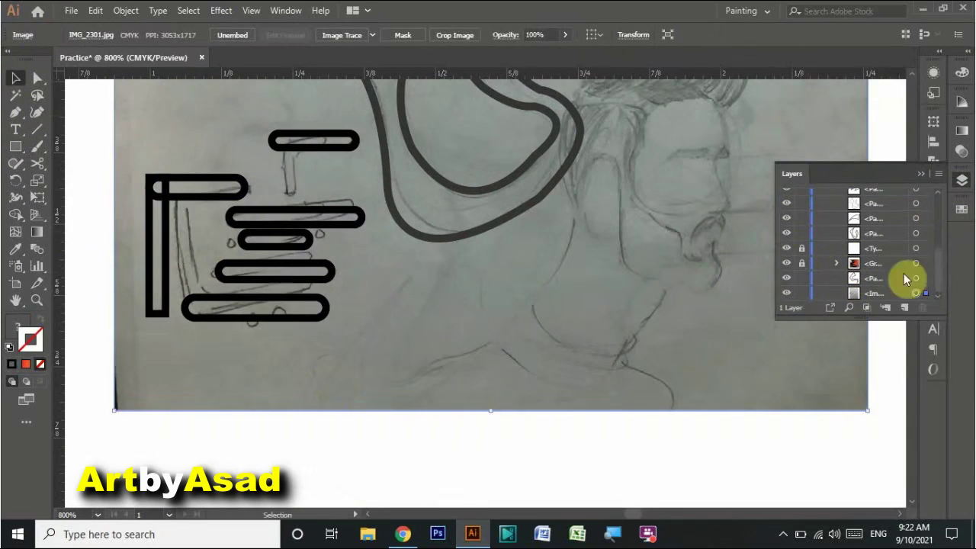
left_click(802, 293)
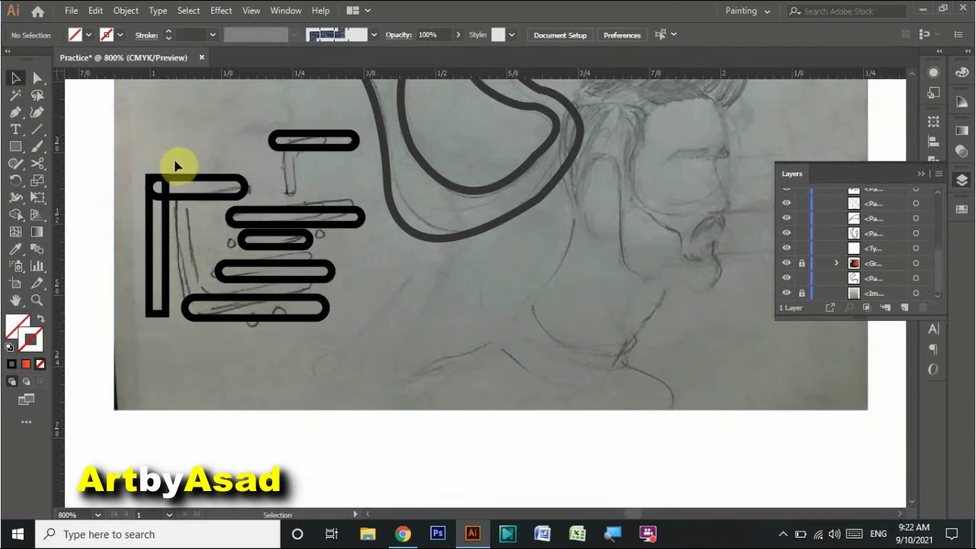
Step: Group the left and top-left bars, then stretch the left bar down to the bottom
left_click_drag(174, 163, 183, 340)
right_click(169, 191)
left_click(231, 279)
right_click(172, 256)
left_click(164, 343)
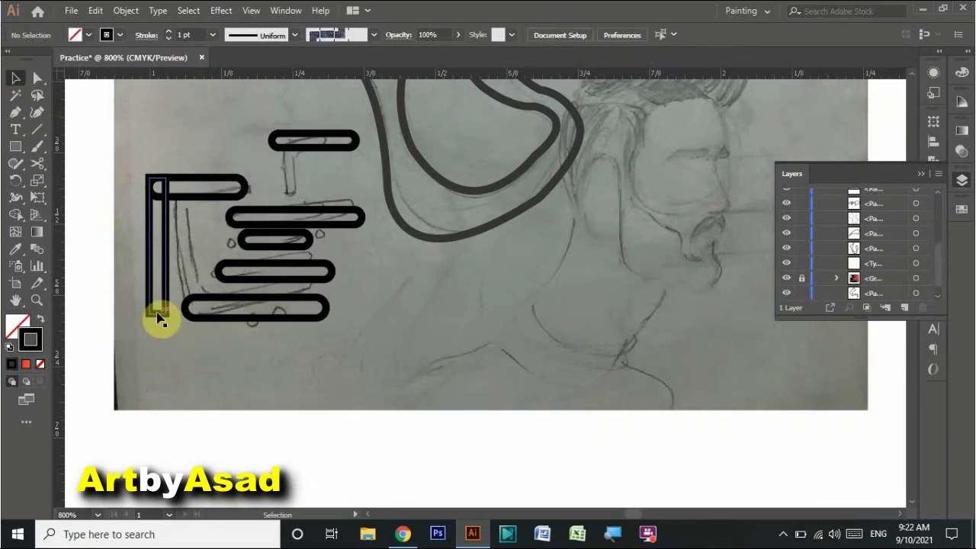
left_click(156, 315)
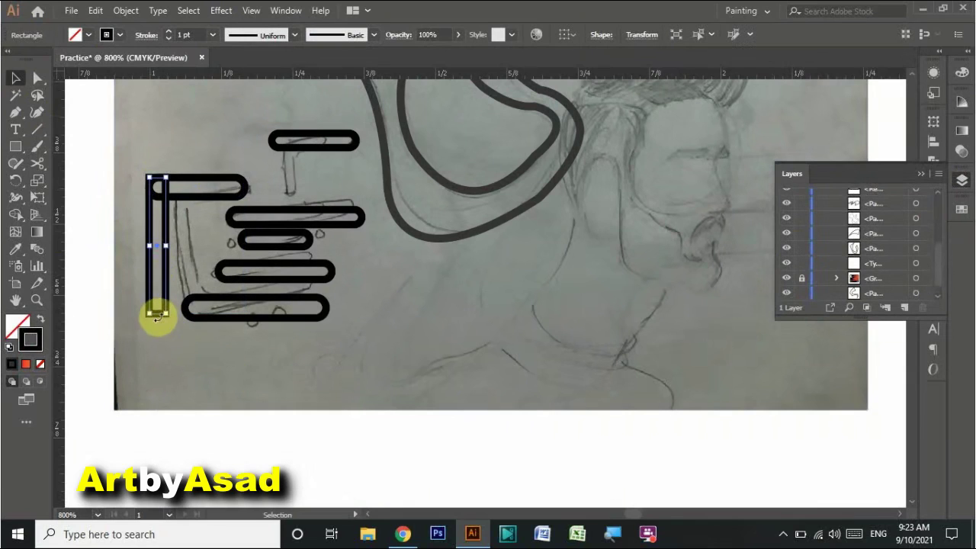
left_click_drag(156, 314, 156, 349)
Step: Draw the cart's rounded bottom bar and line it up with the left bar
left_click(15, 146)
left_click(76, 164)
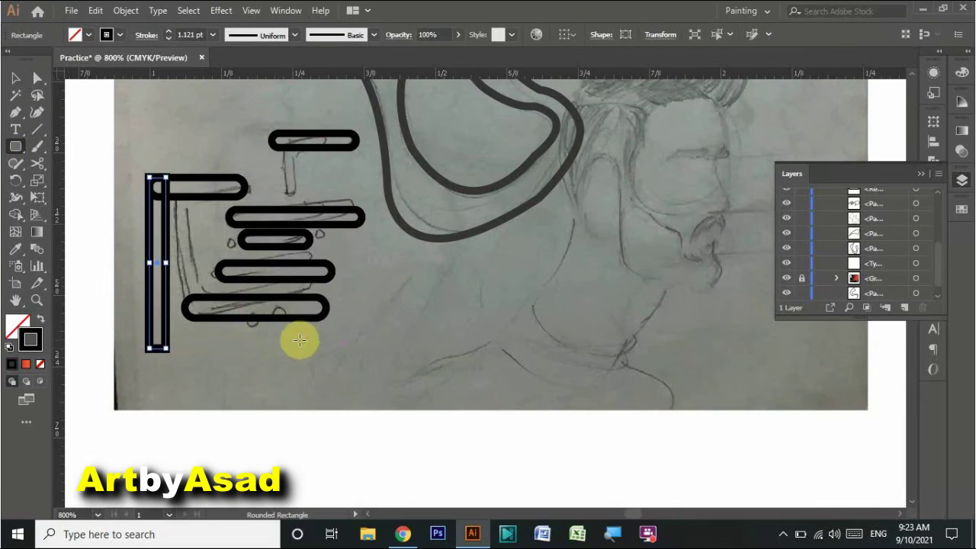
left_click_drag(300, 337, 141, 353)
key("v")
left_click_drag(240, 347, 199, 397)
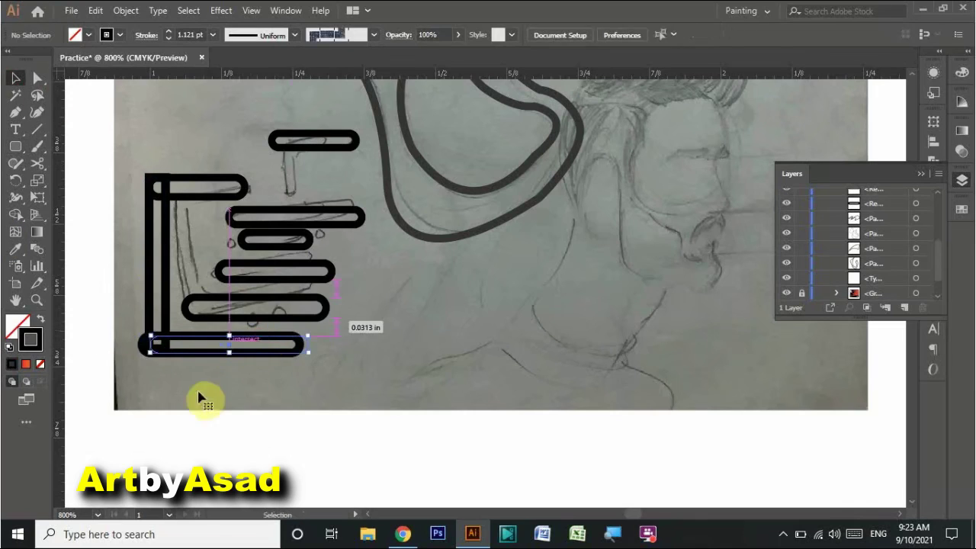
left_click_drag(255, 342, 257, 343)
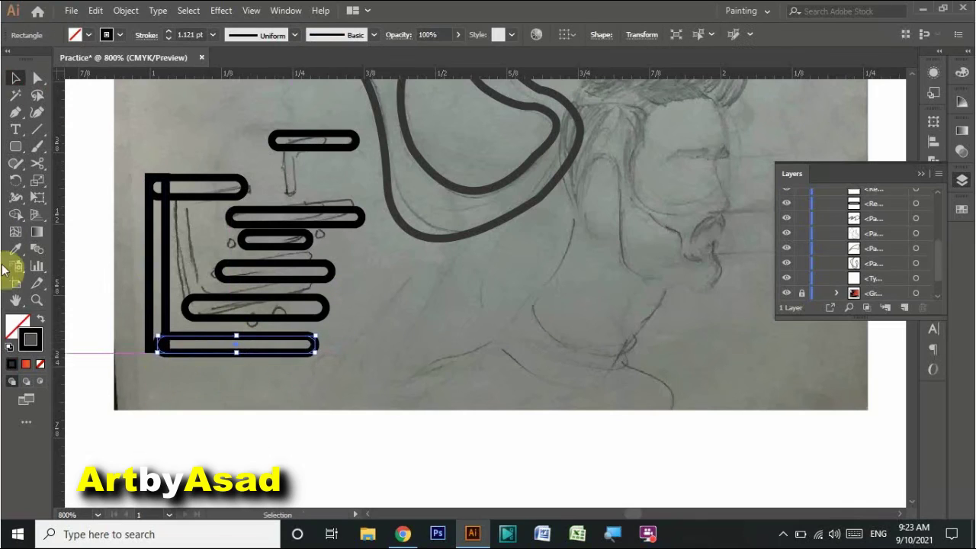
left_click(151, 299)
left_click(347, 251)
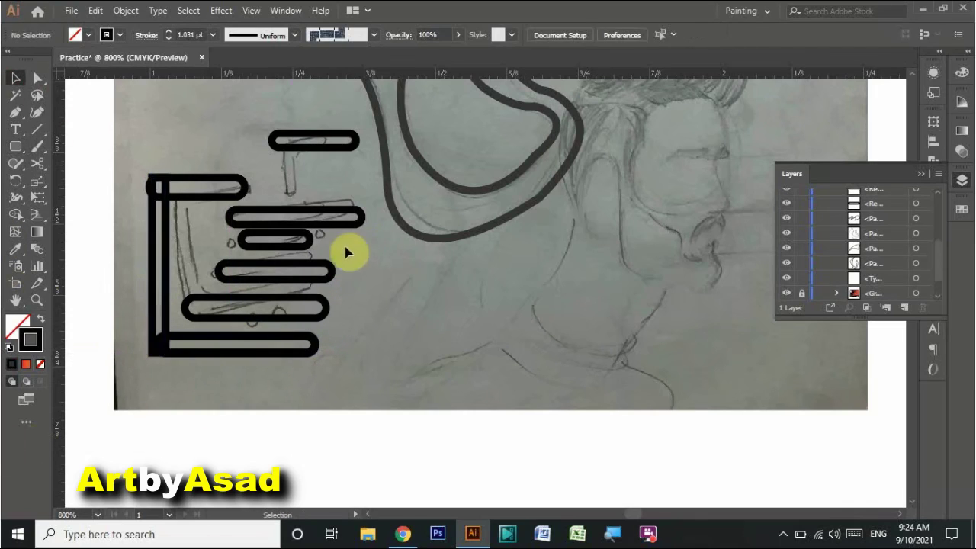
Step: Merge a new vertical bar with the handle's top bar into an L shape
left_click_drag(273, 135, 288, 202)
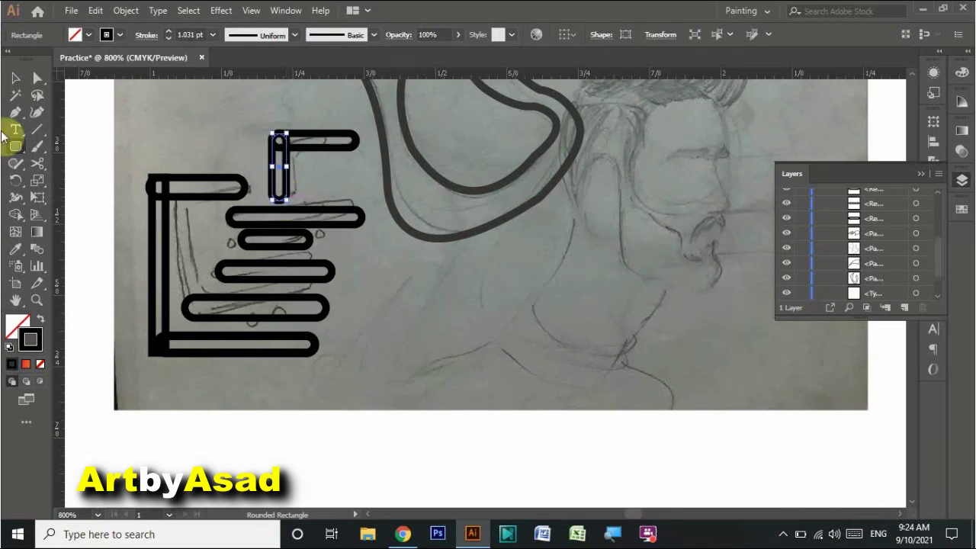
key("shift+m")
left_click(281, 178)
Step: Replace the sharp left bar with a rounded one and select the top, side and bottom bars
key("v")
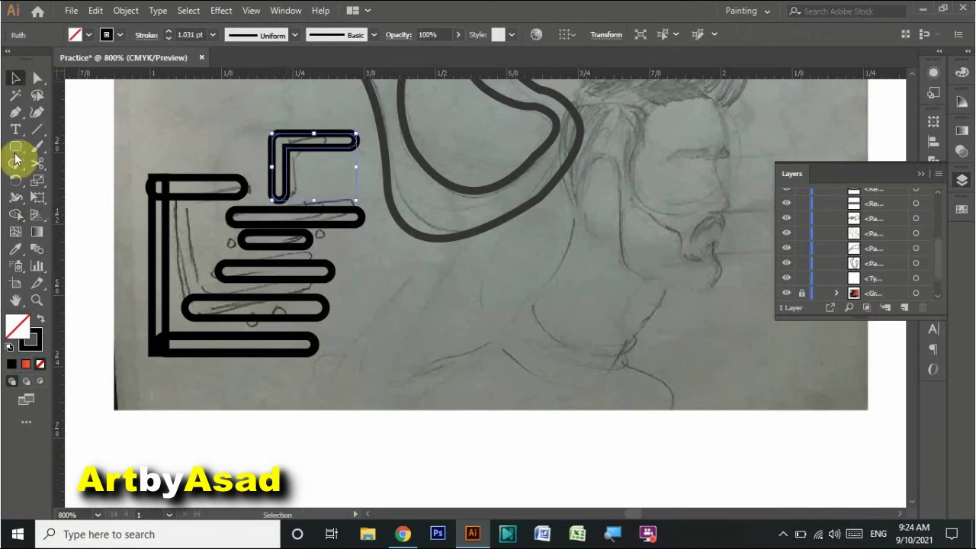
left_click(158, 259)
key("Delete")
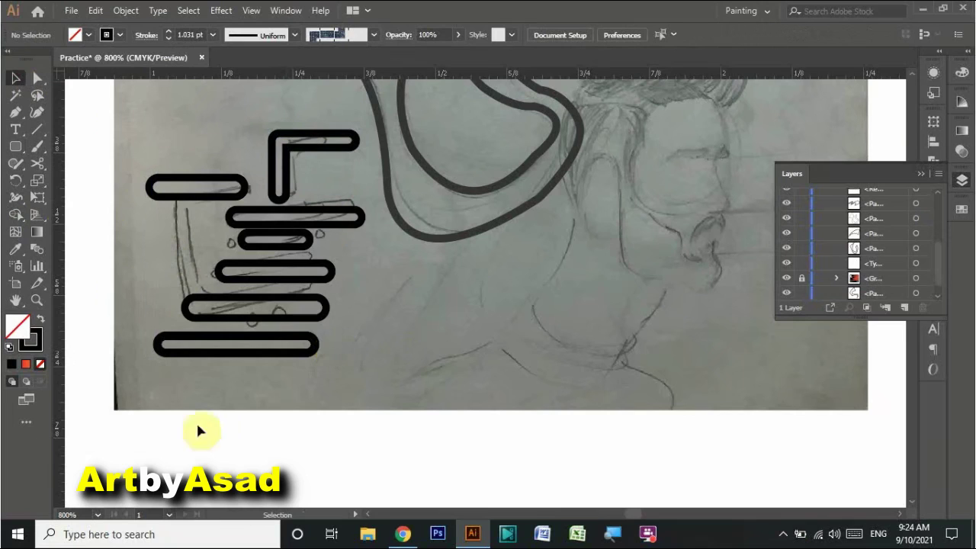
left_click_drag(144, 182, 175, 356)
key("v")
left_click(199, 187, "shift")
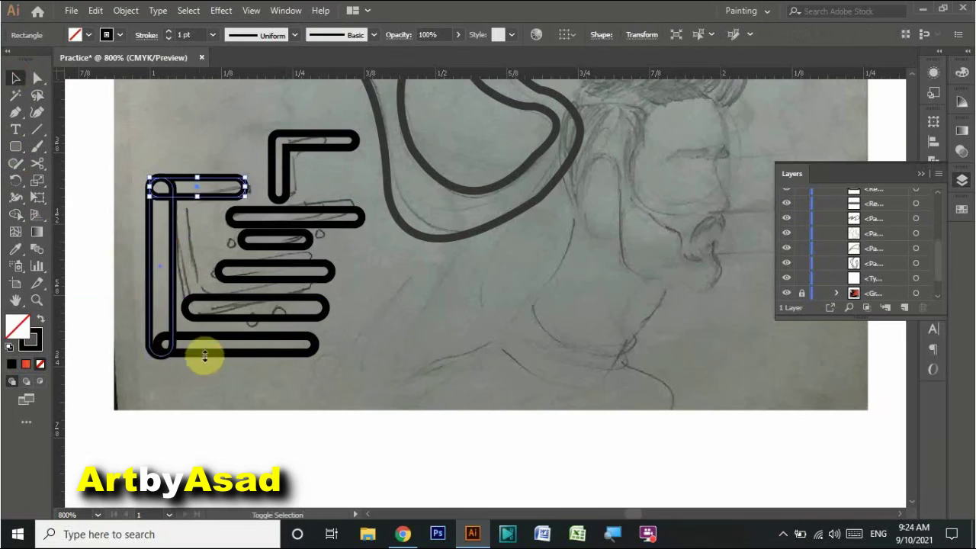
left_click(201, 347, "shift")
left_click(16, 198)
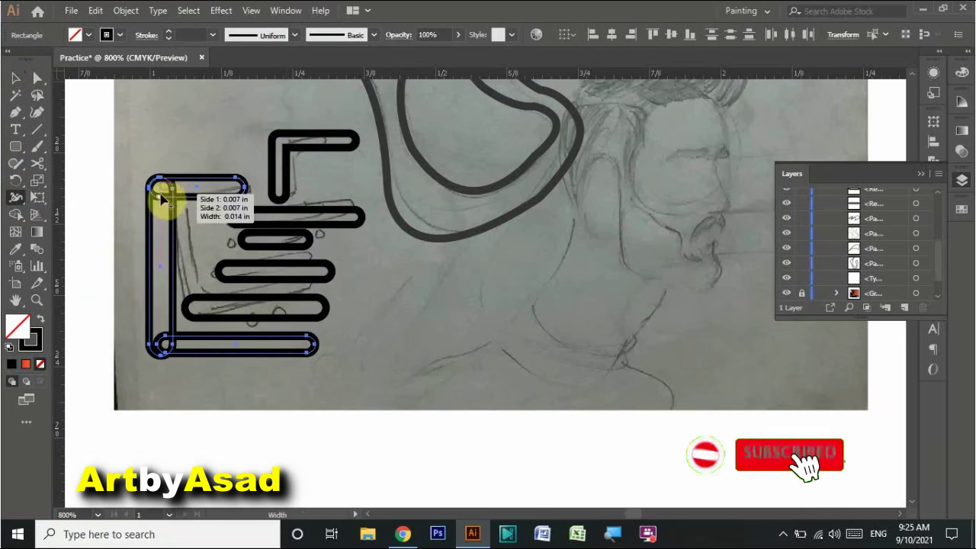
Step: Merge the top, side and bottom bars into one solid black frame
left_click_drag(191, 190, 154, 354)
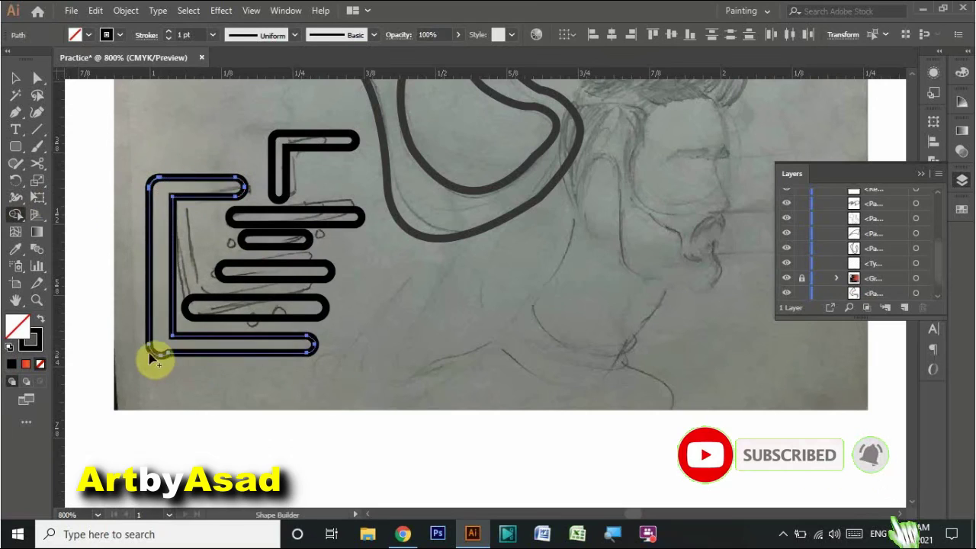
key("v")
left_click(41, 319)
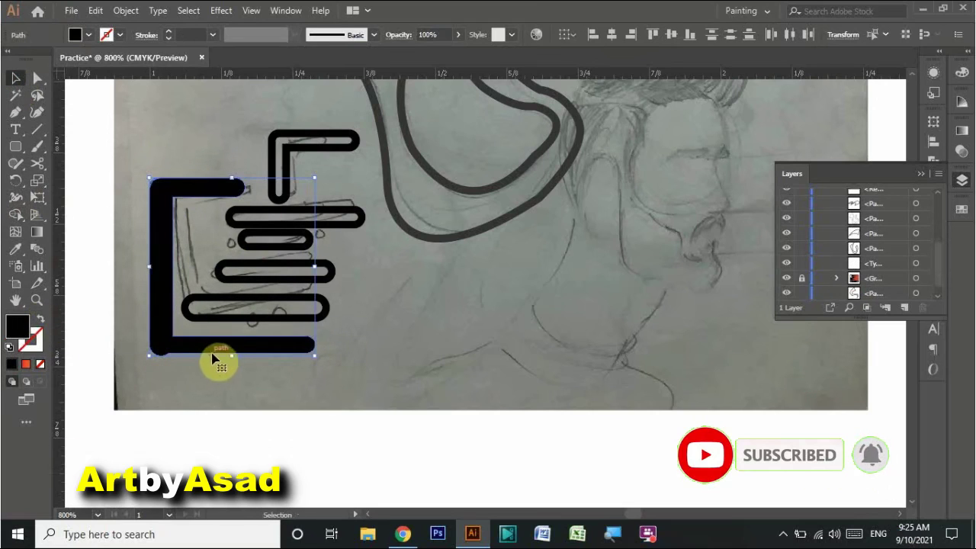
Step: Give the top basket bar a dark green fill using the Color Picker
left_click(283, 144)
left_click(331, 225)
left_click(40, 320)
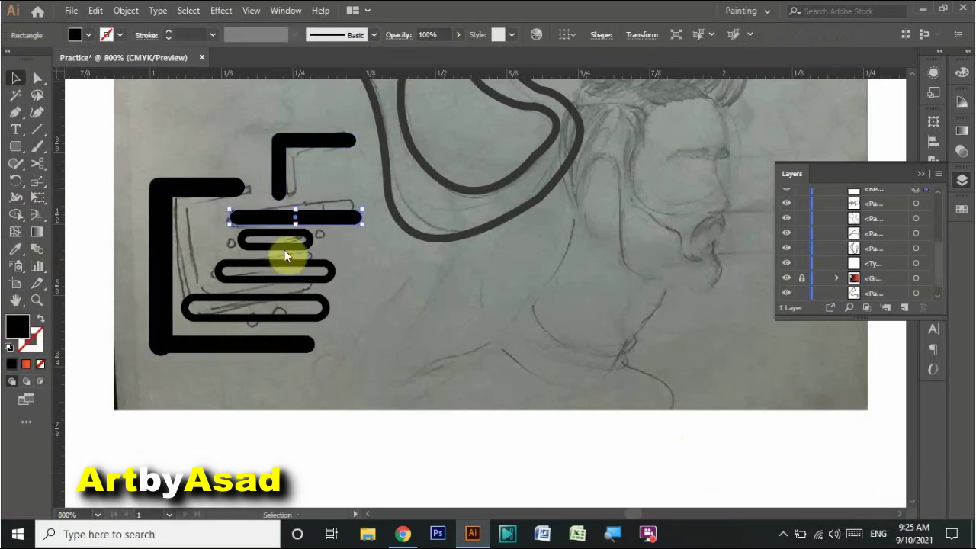
double_click(17, 327)
left_click(575, 187)
left_click(545, 76)
left_click(709, 76)
double_click(17, 326)
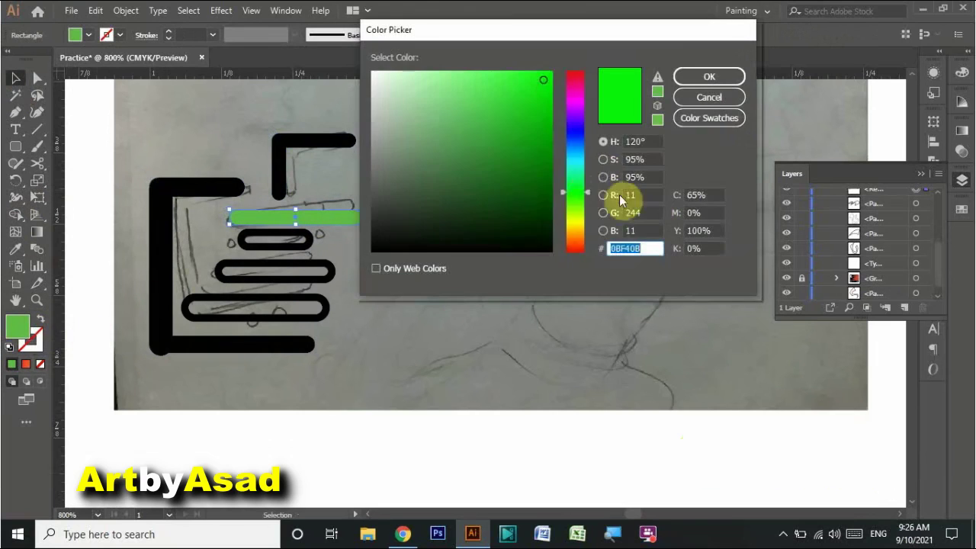
left_click(575, 199)
left_click(542, 202)
left_click(709, 77)
Step: Fill the other three basket bars with the same dark green using the Eyedropper
left_click(275, 239)
key("shift+x")
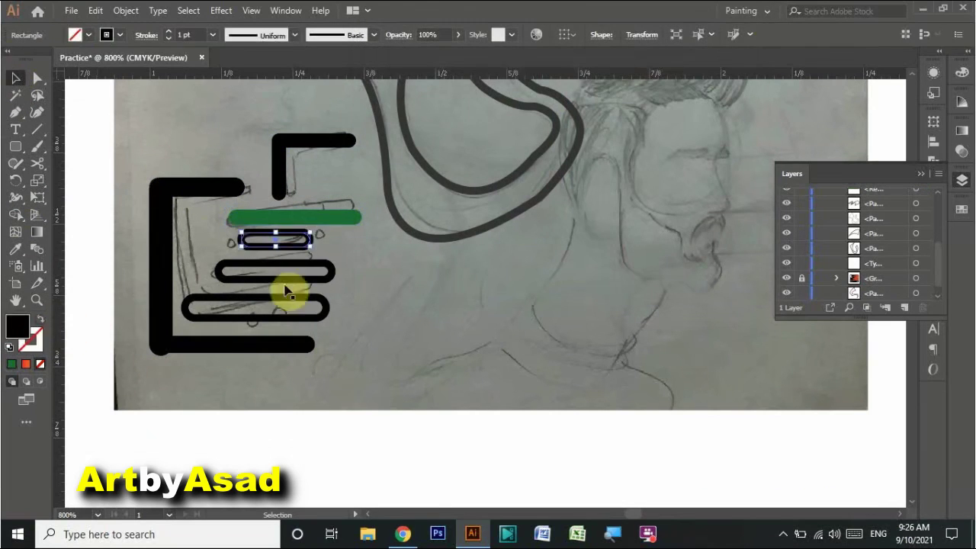
left_click(274, 270)
key("shift+x")
left_click(256, 307)
key("i")
left_click(311, 214)
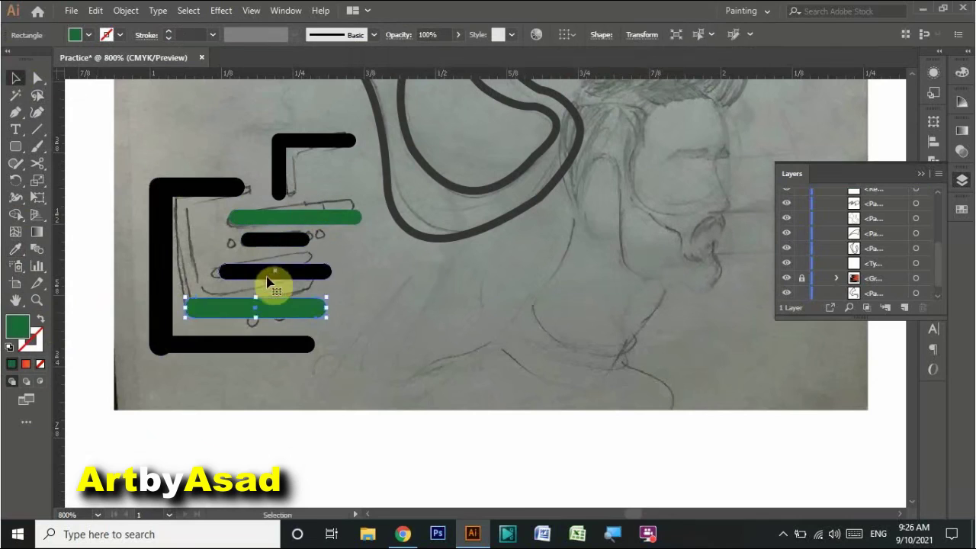
left_click(275, 271, "ctrl")
left_click(275, 239, "ctrl+shift")
left_click(231, 228)
Step: Draw two small circles on either side of the middle bar
left_click_drag(15, 146, 45, 182)
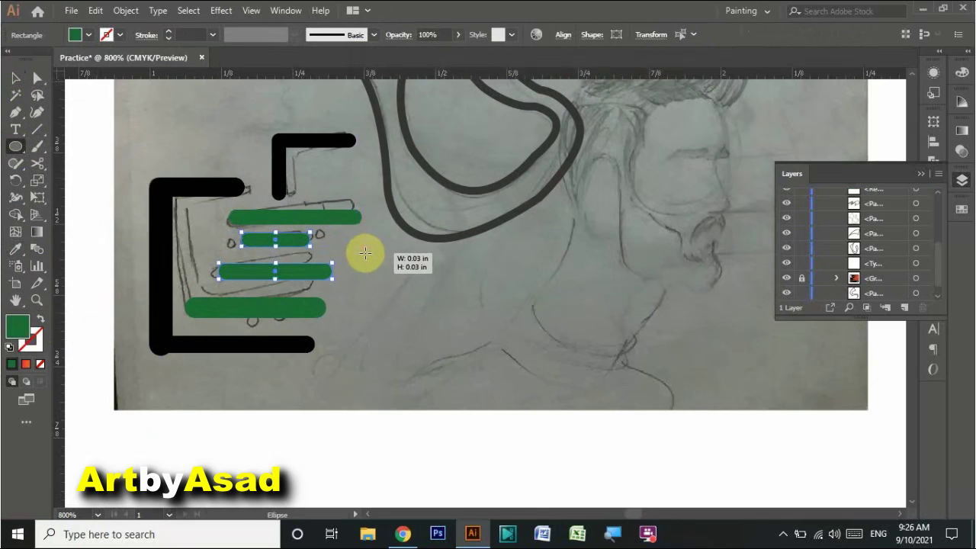
left_click(15, 76)
left_click_drag(365, 253, 386, 254)
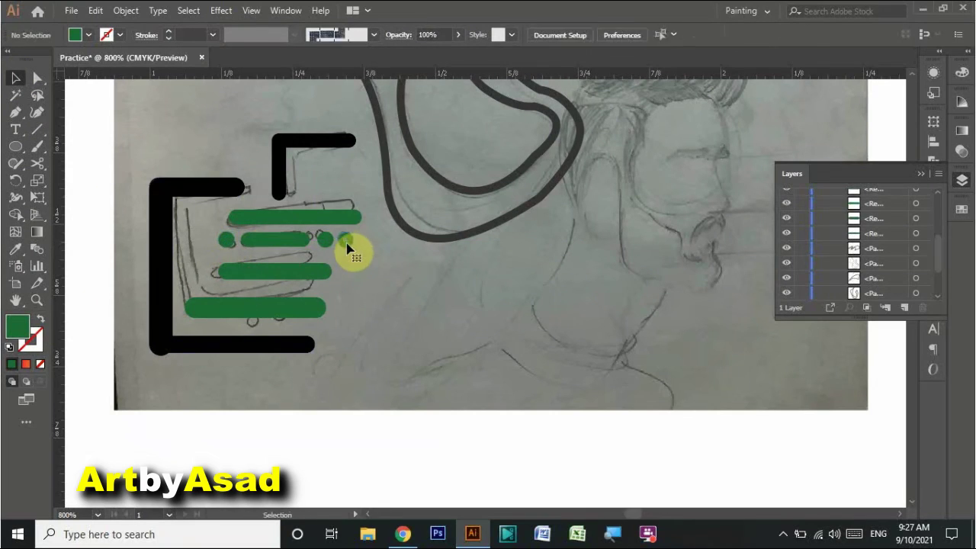
Step: Group the middle bar with its two dots
left_click(216, 250, "shift")
right_click(216, 250)
left_click(303, 327)
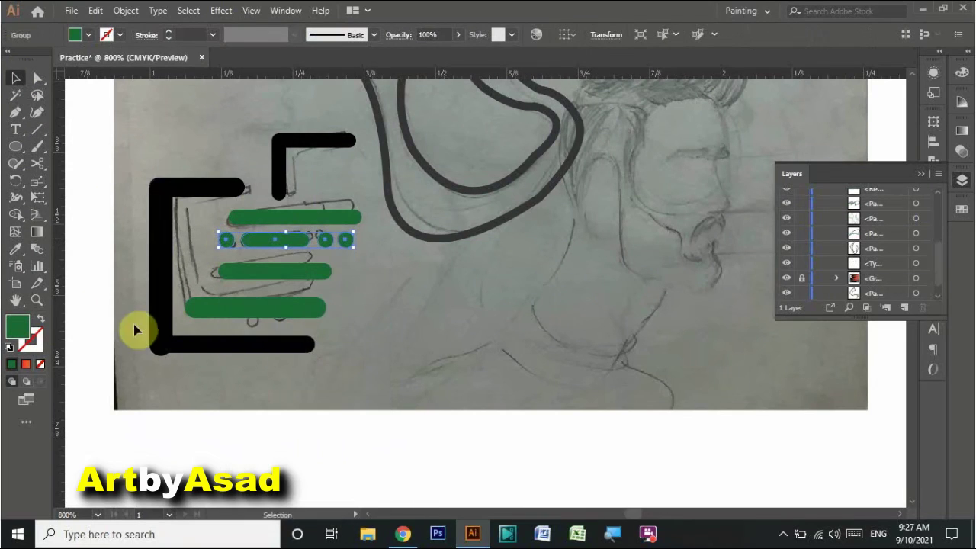
Step: Delete the frame's rounded-end anchor to leave a slanted cut on its bottom bar
scroll(251, 351, "up", 8)
left_click(16, 113)
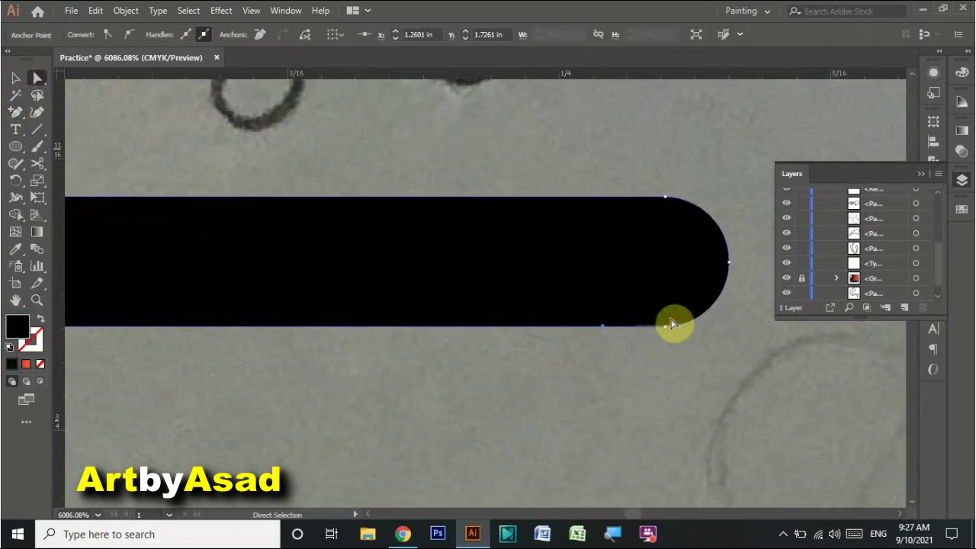
key("Delete")
key("Delete")
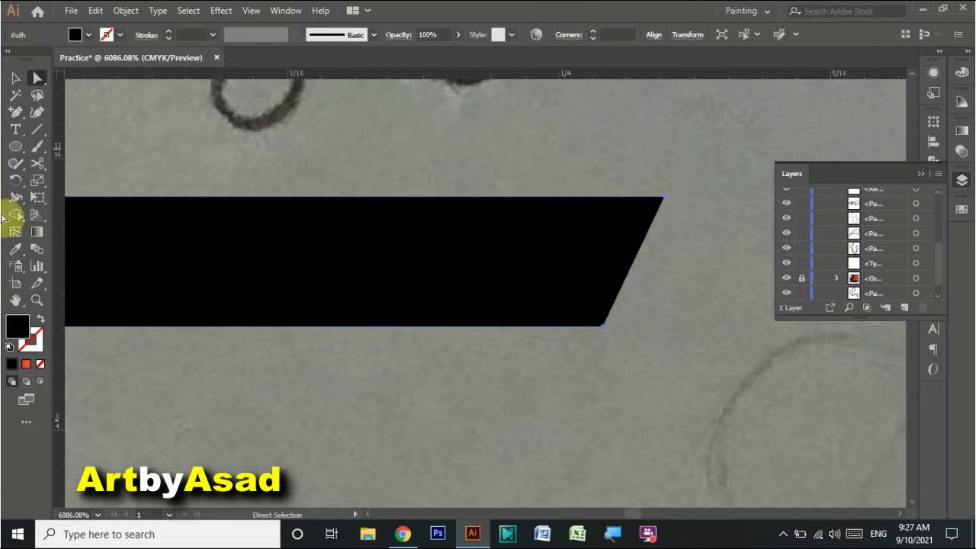
scroll(322, 353, "down", 5)
left_click(17, 78)
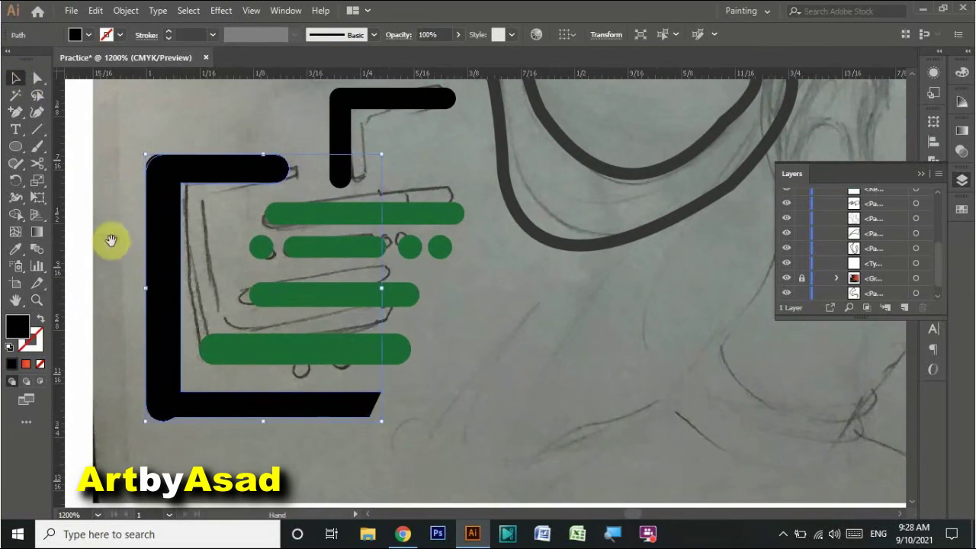
Step: Pan to show the whole cart and select the black cart frame
left_click_drag(110, 240, 203, 242)
left_click_drag(229, 283, 198, 283)
left_click_drag(464, 113, 491, 114)
key("ctrl+a")
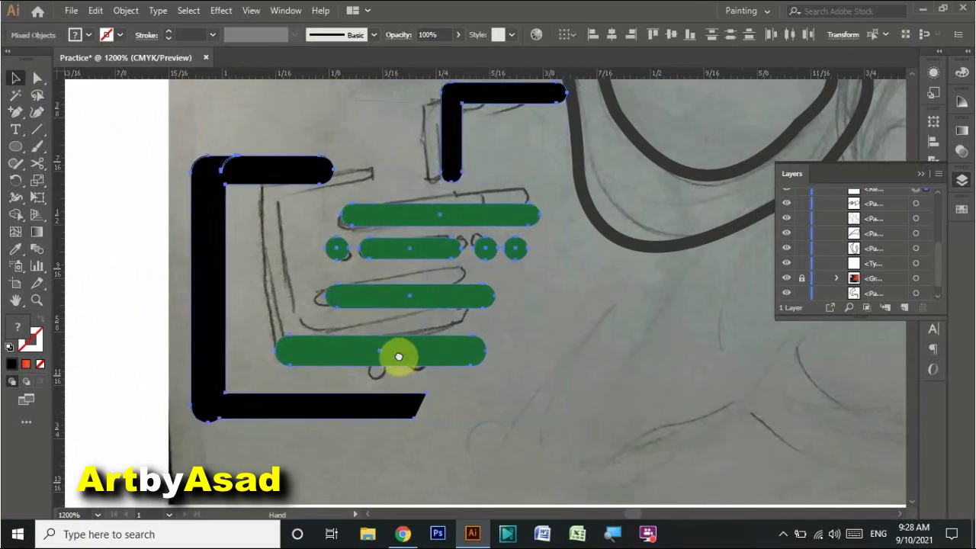
left_click_drag(398, 357, 315, 366)
left_click(251, 414)
Step: Nudge the cart frame slightly right and lengthen the top green bar to the right
key("a")
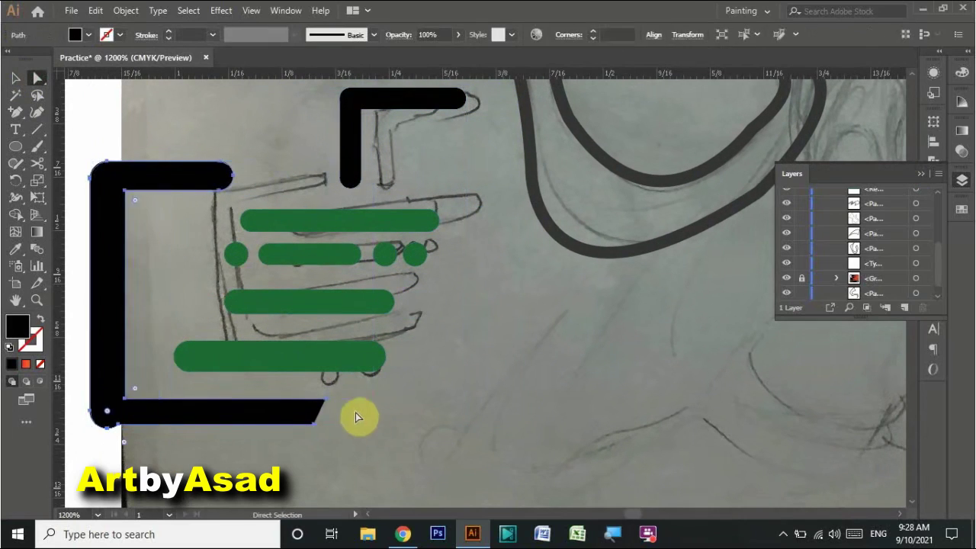
left_click_drag(324, 415, 540, 381)
key("ctrl+z")
mouse_move(333, 414)
left_mouse_down()
mouse_move(354, 414)
mouse_move(349, 405)
left_mouse_up()
left_click(333, 430)
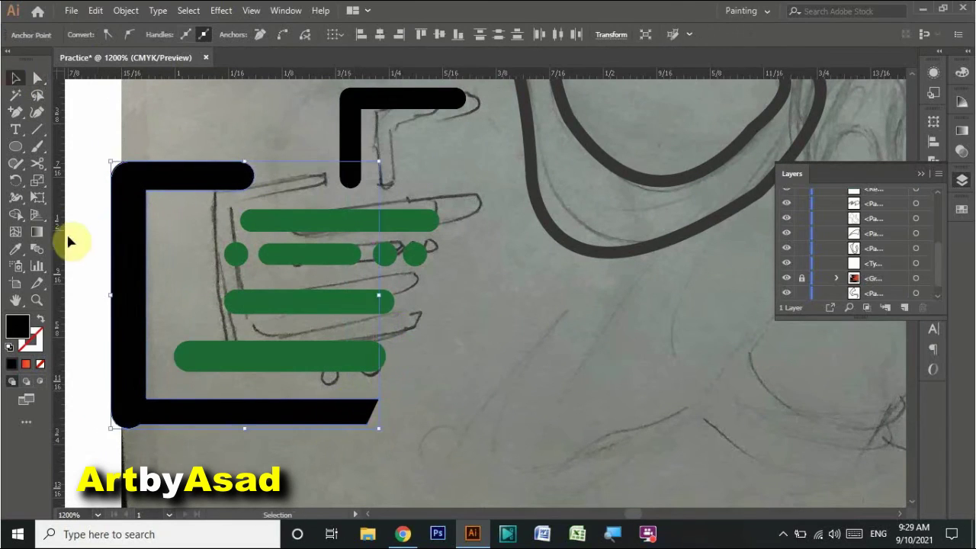
left_click(426, 224)
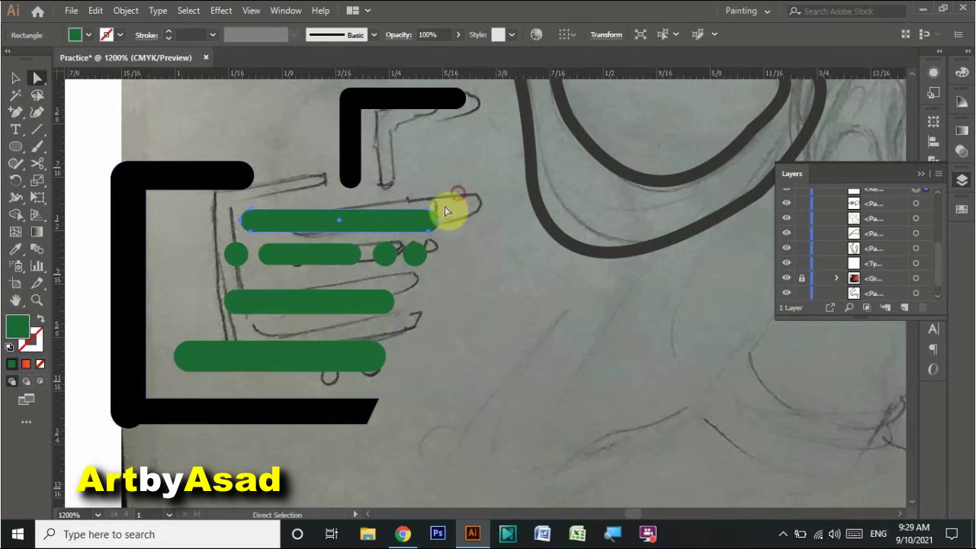
left_click_drag(440, 220, 470, 220)
Step: Fill the three small dots with an orange swatch and stretch the frame's top stroke rightward
right_click(412, 252)
left_click(414, 257)
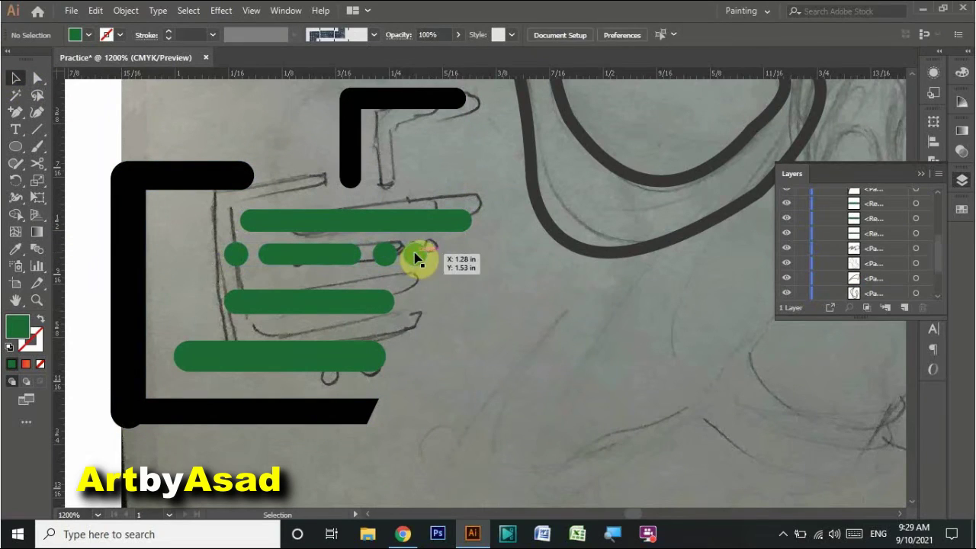
left_click(236, 254)
double_click(17, 326)
key("Return")
left_click(962, 130)
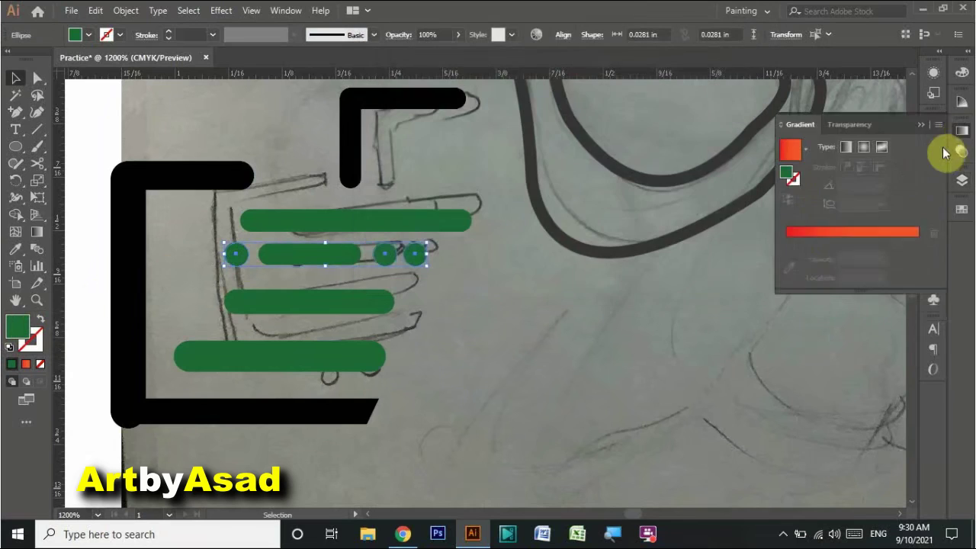
left_click(901, 251)
left_click(496, 287)
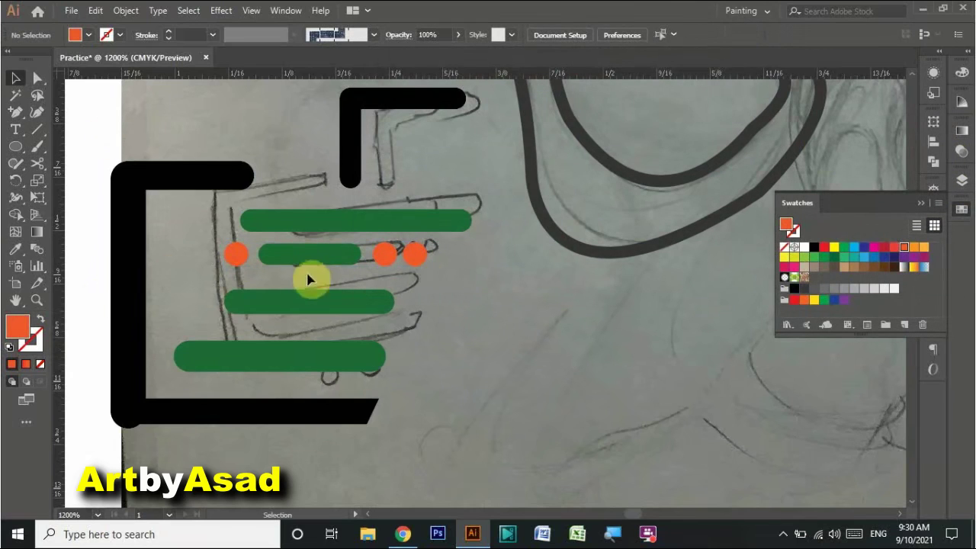
mouse_move(242, 173)
left_mouse_down()
mouse_move(303, 181)
mouse_move(294, 182)
left_mouse_up()
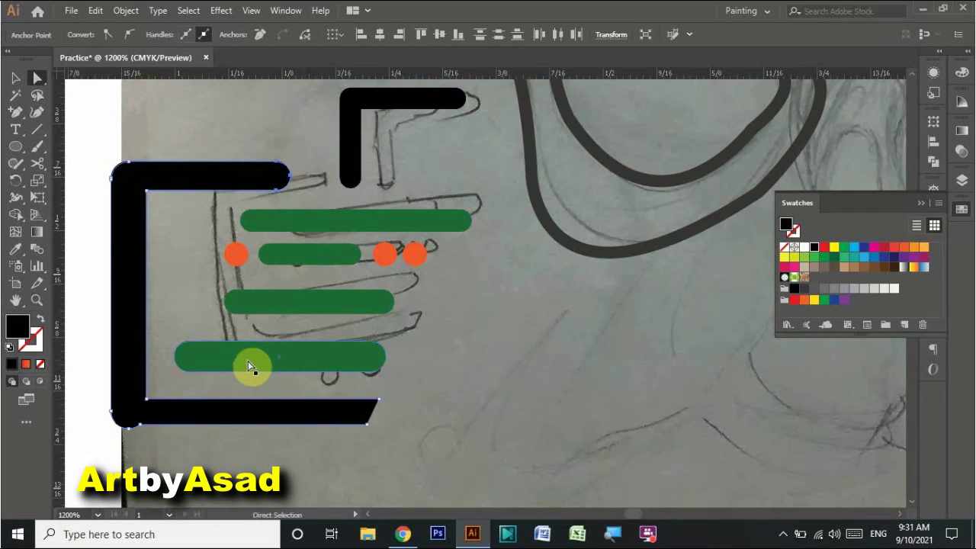
Step: Delete the bottom green bar and reposition the black cart frame
key("Delete")
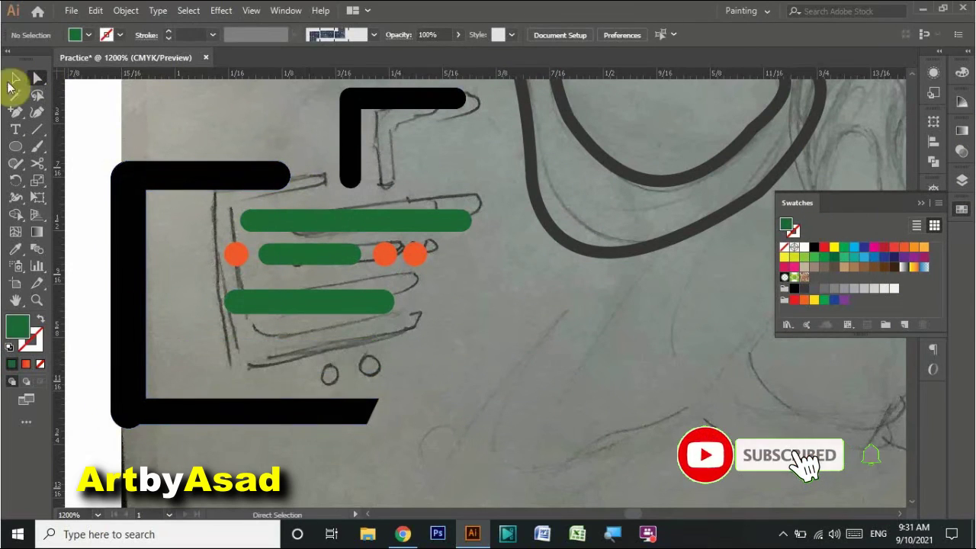
left_click(225, 421)
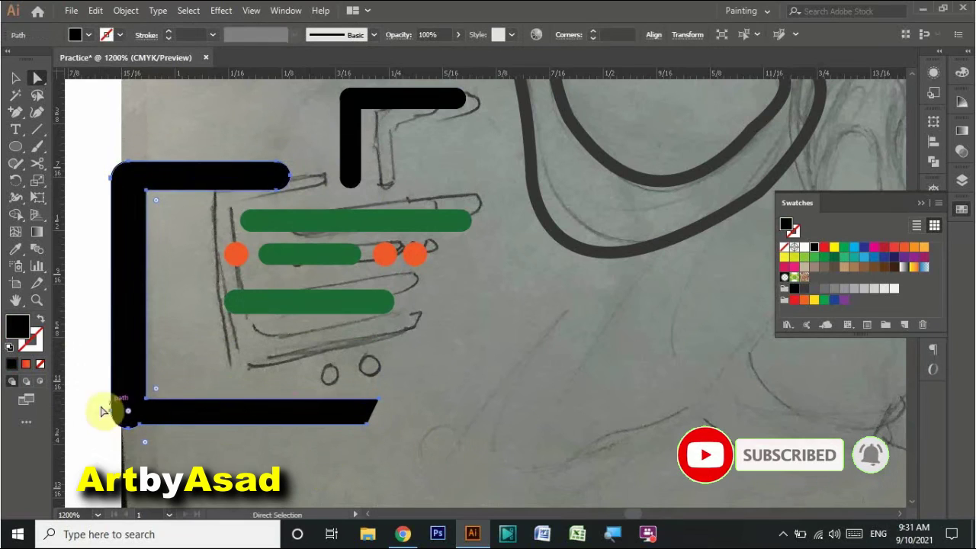
left_click_drag(127, 423, 132, 432)
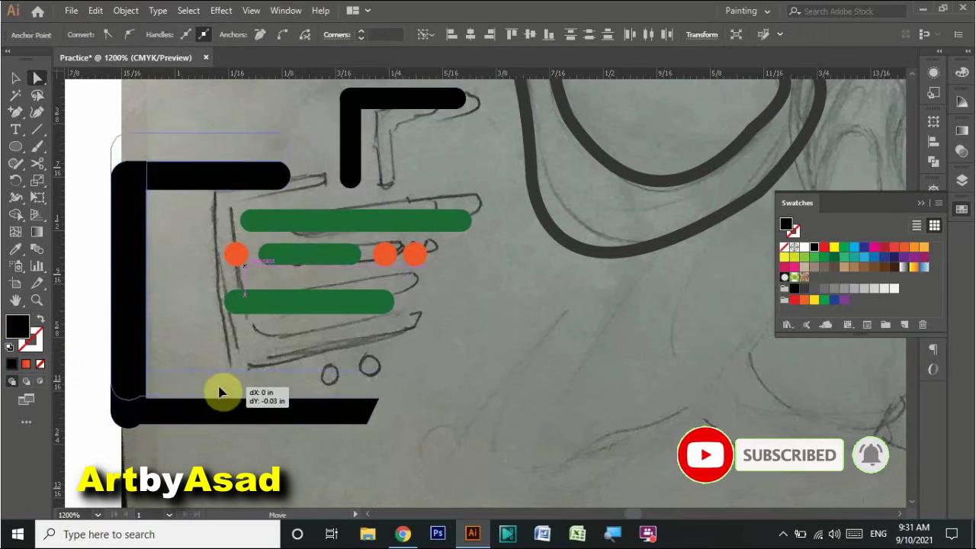
left_click_drag(220, 391, 232, 333)
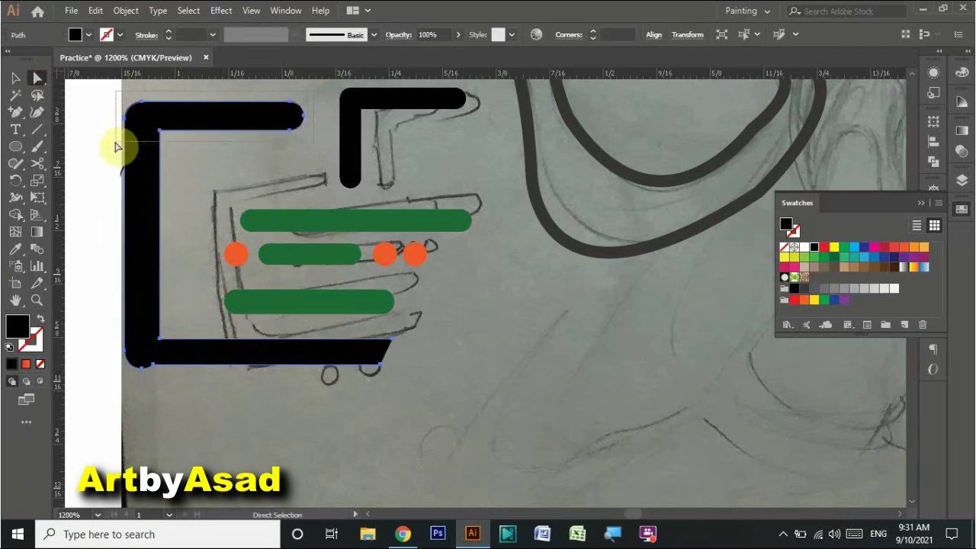
left_click_drag(211, 156, 219, 211)
key("v")
left_click(120, 174)
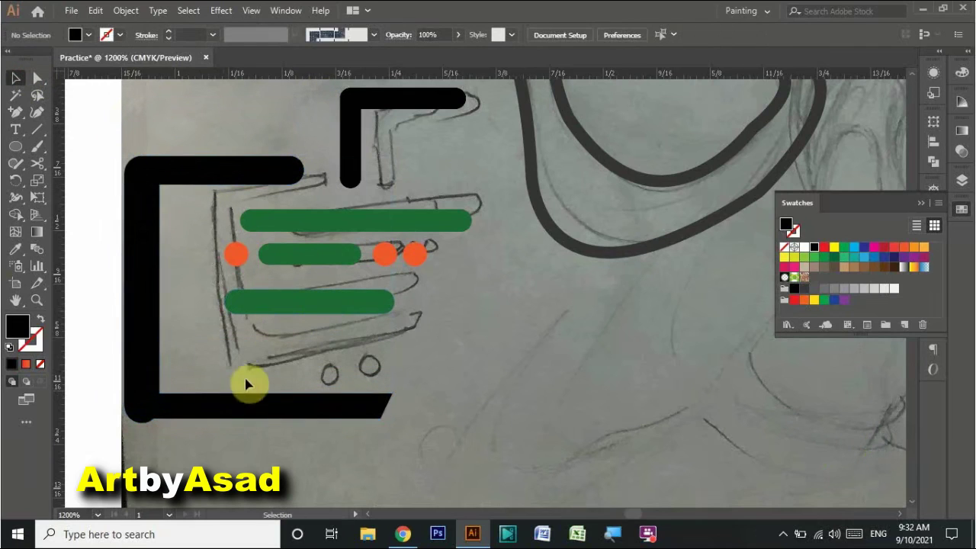
Step: Move the handle shape right and shift the lowest green bar slightly left
left_click_drag(355, 160, 380, 162)
left_click(244, 417)
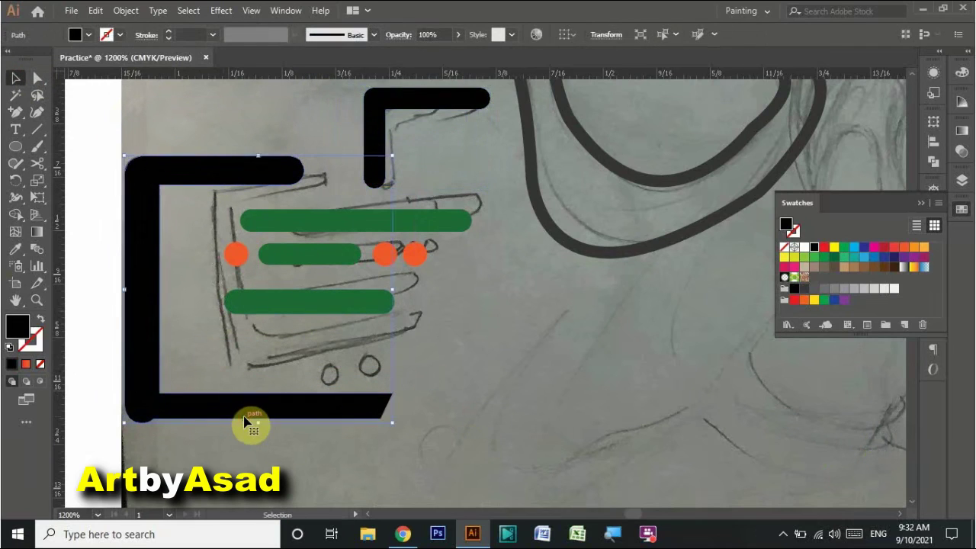
left_click(308, 311)
left_click_drag(282, 314, 279, 314)
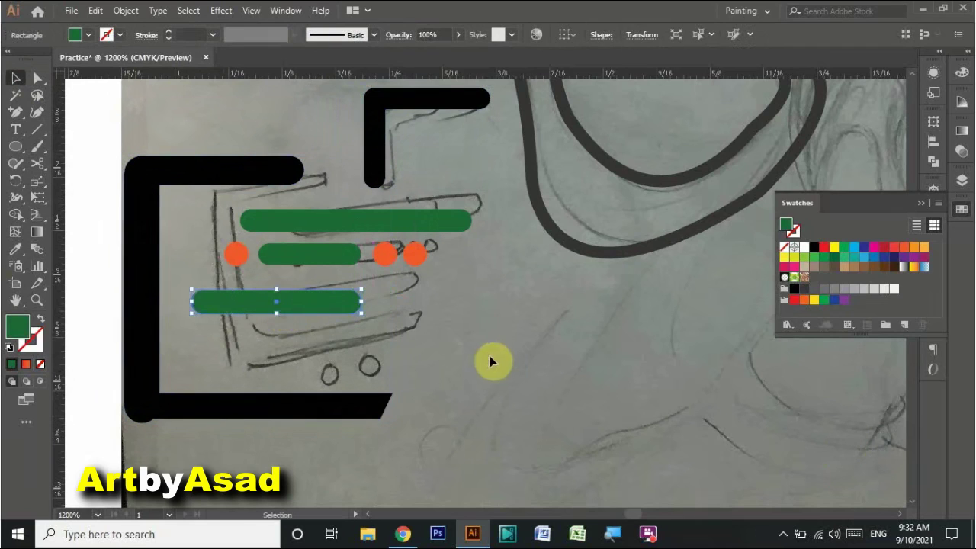
Step: Adjust the frame's corner points and raise its bottom edge to shorten it
key("a")
left_click(142, 183)
left_click_drag(142, 159, 145, 162)
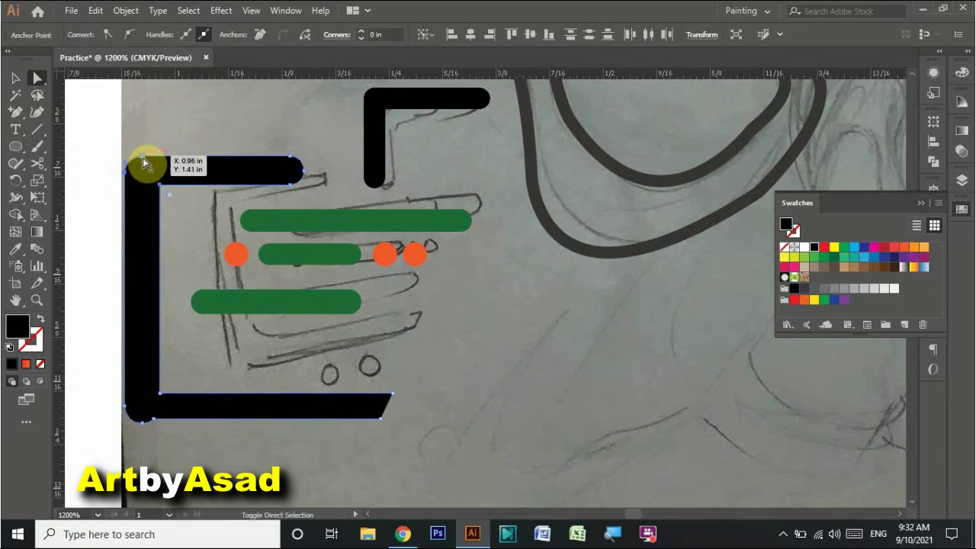
left_click(234, 178)
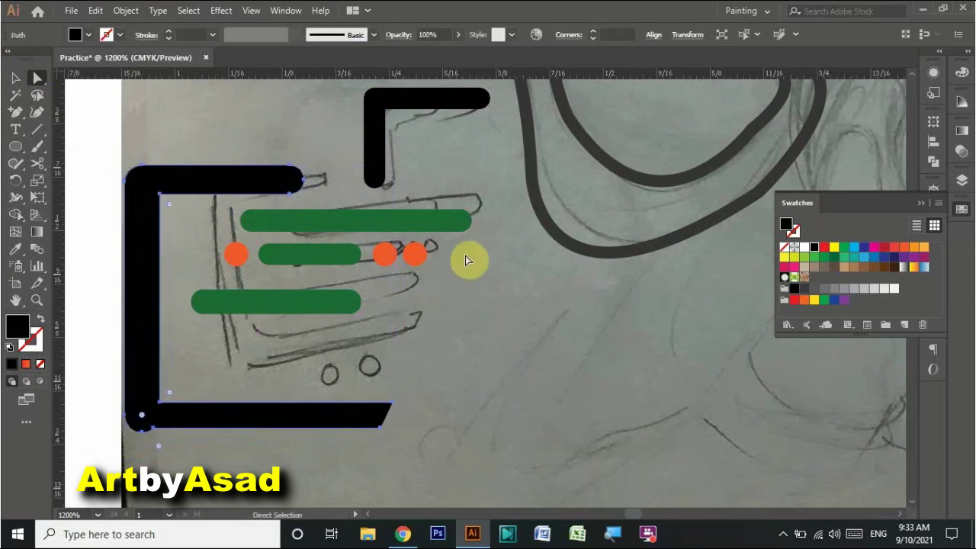
left_click(143, 412)
key("v")
left_click_drag(257, 417, 244, 372)
Step: Slant the bottom stroke's right end and Alt-drag a copy of the orange dots beneath it
key("a")
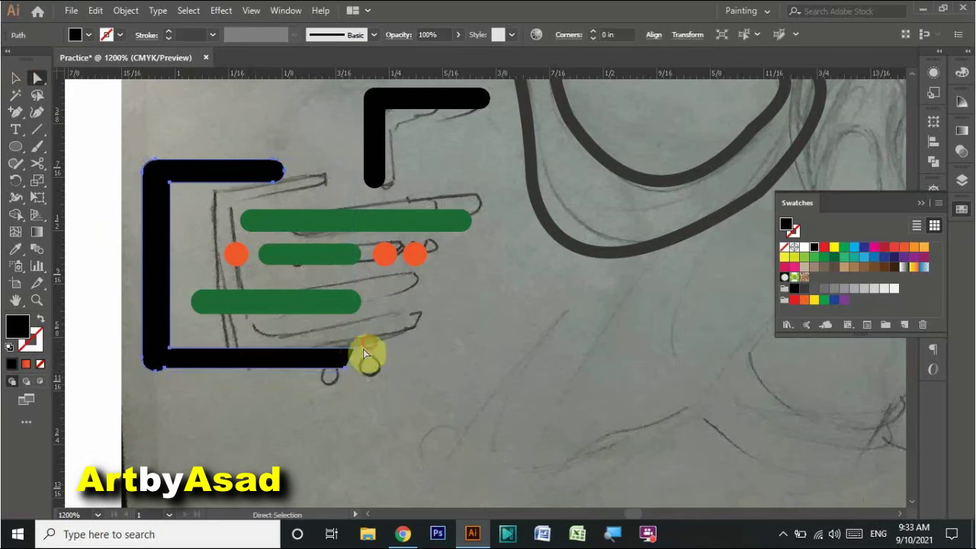
mouse_move(375, 371)
left_mouse_down()
mouse_move(347, 374)
mouse_move(381, 351)
left_mouse_up()
left_click(354, 349)
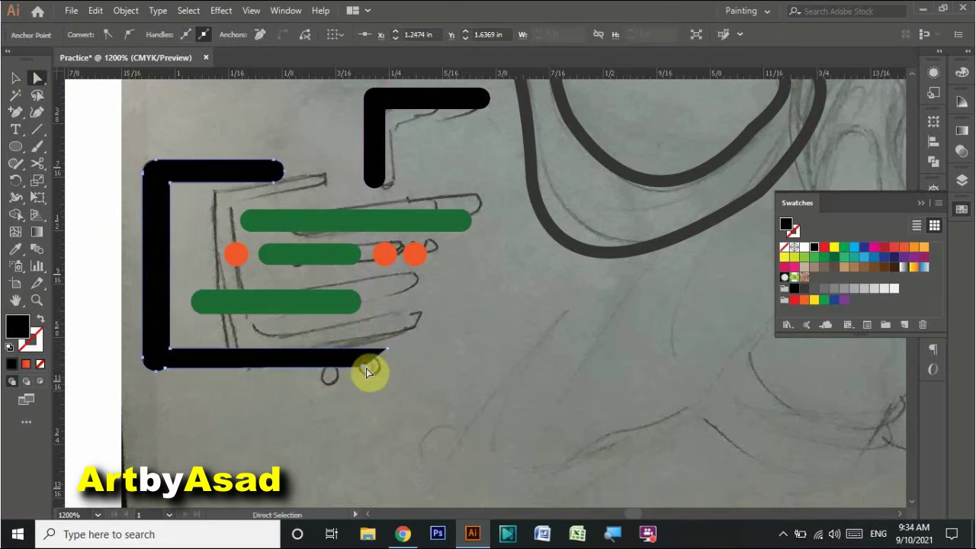
left_click(417, 256)
left_click_drag(420, 269, 296, 408)
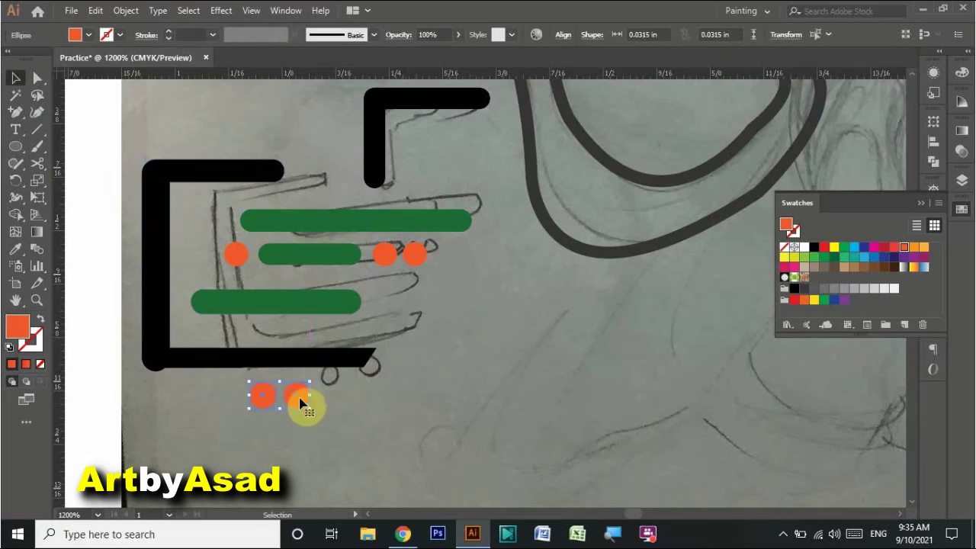
Step: Recolor the two wheel dots under the cart frame black
double_click(16, 324)
left_click(371, 251)
left_click(708, 76)
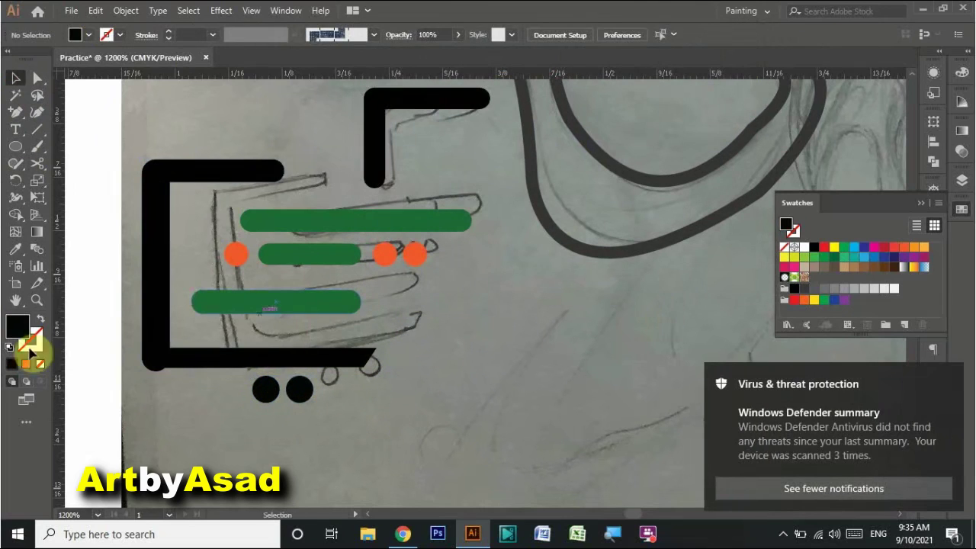
key("a")
left_click_drag(129, 343, 168, 393)
Step: Delete the extra anchor at the cart frame's bottom-left corner
key("plus")
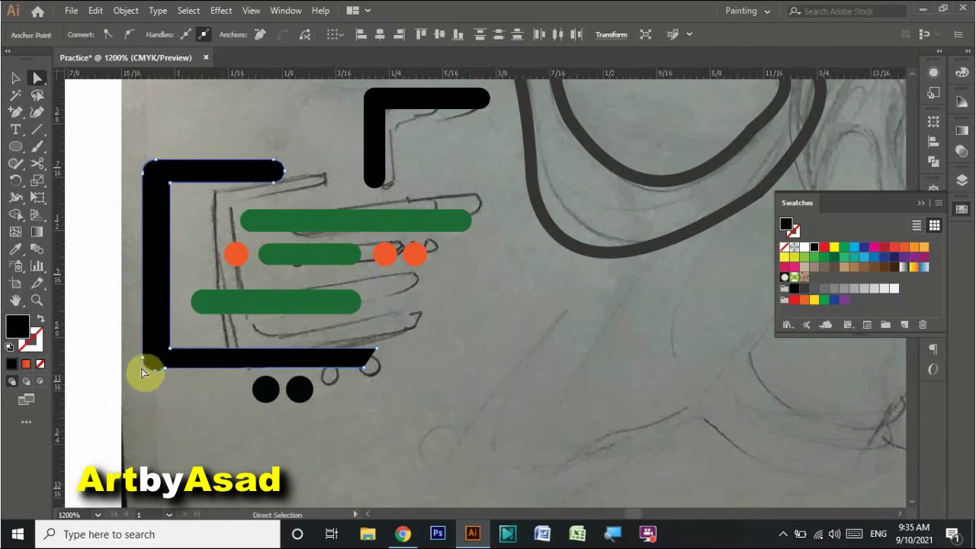
left_click_drag(15, 112, 84, 146)
left_click(83, 146)
left_click(147, 359)
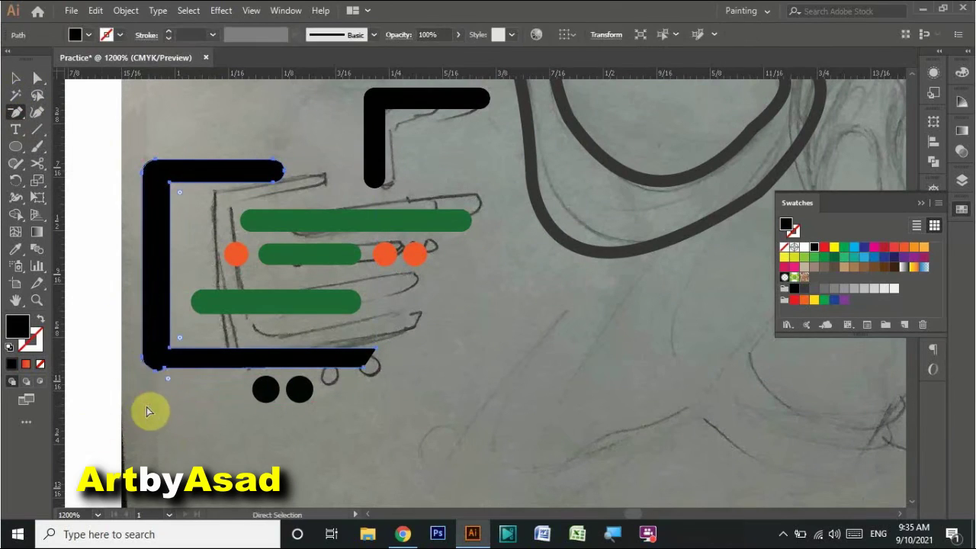
key("v")
left_click(186, 446)
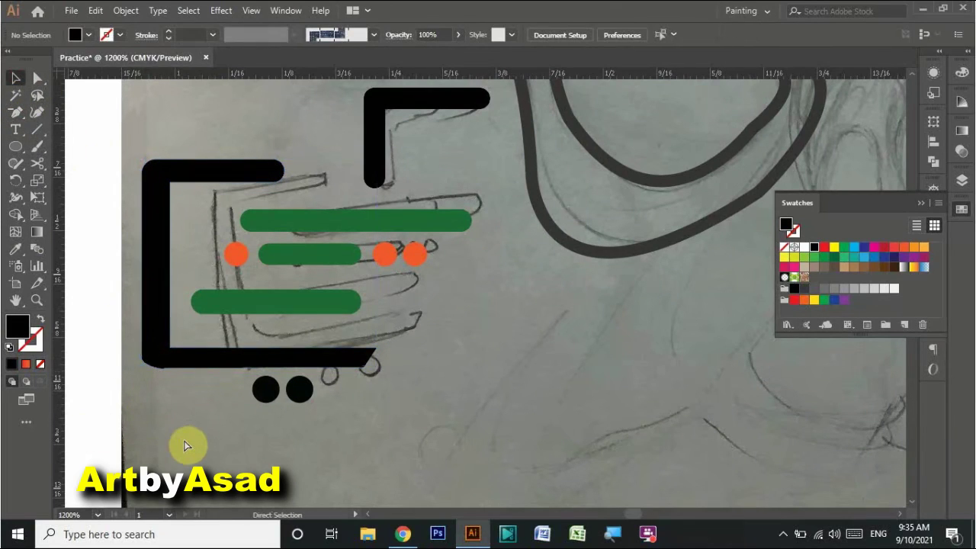
Step: Re-place the two dots under the frame as black wheels, extending its bottom edge slightly right
key("a")
key("ctrl+minus")
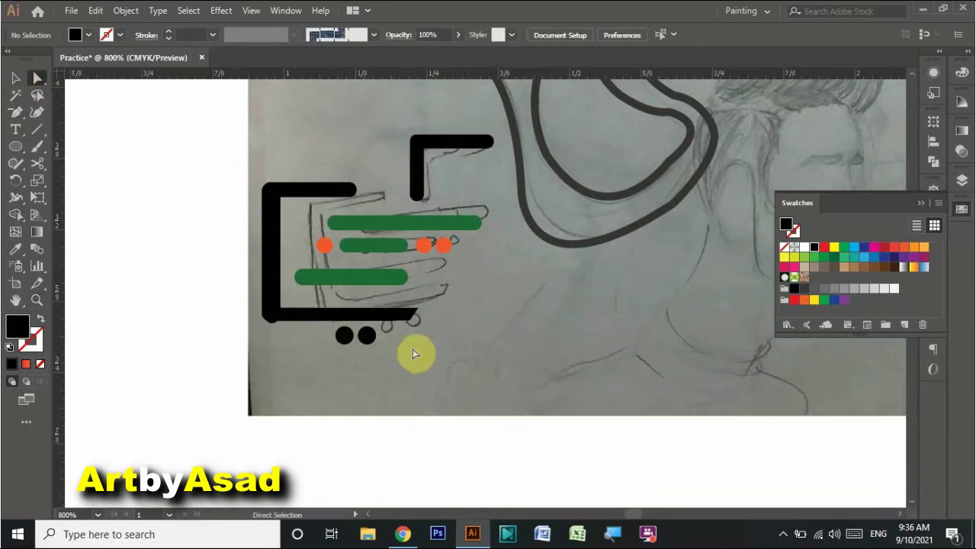
left_click_drag(412, 353, 410, 323)
key("v")
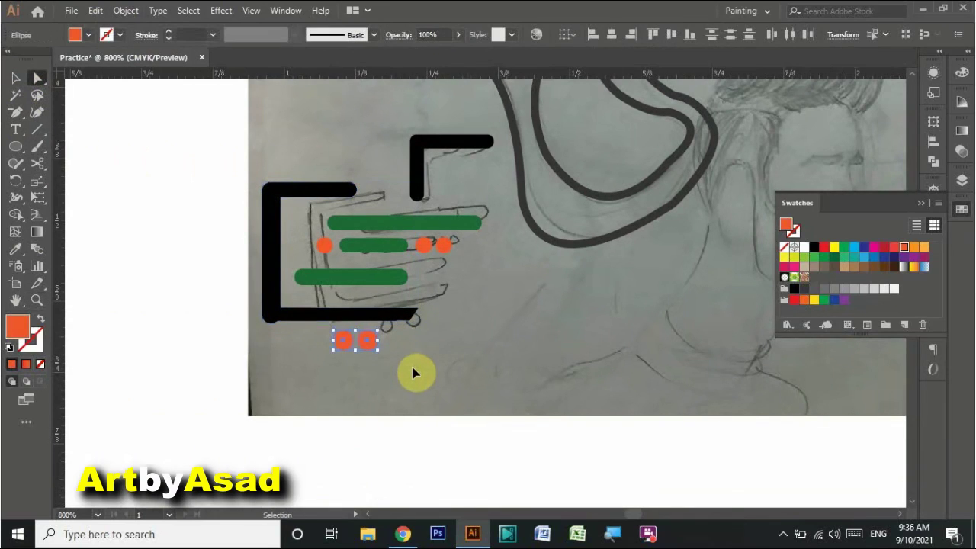
key("ctrl+z")
left_click_drag(406, 326, 423, 328)
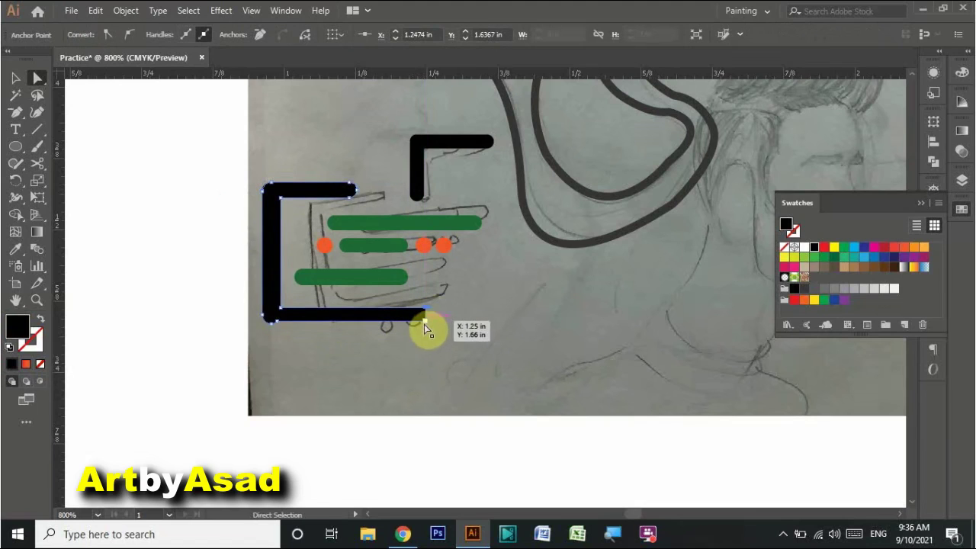
key("v")
left_click(447, 250)
left_click_drag(447, 251, 385, 353)
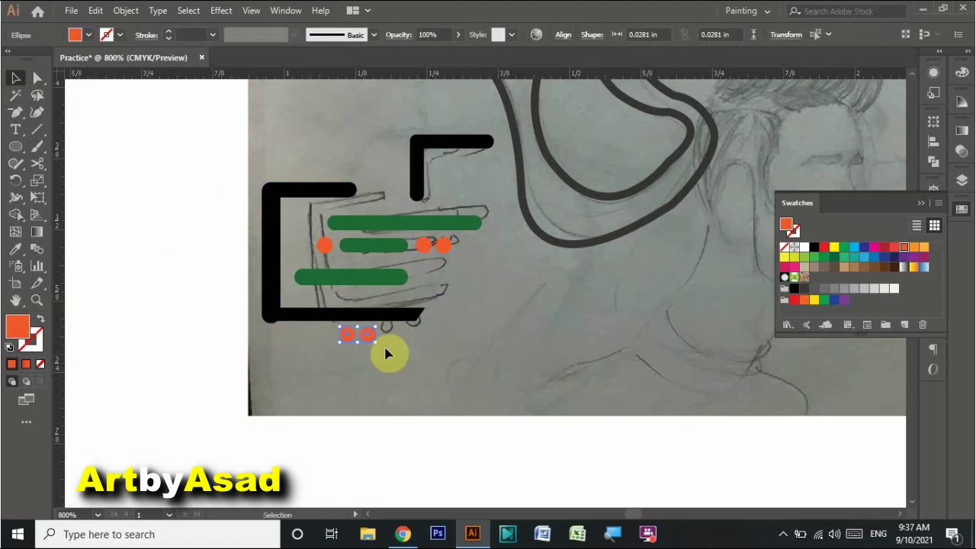
double_click(17, 326)
left_click(721, 74)
left_click(403, 393)
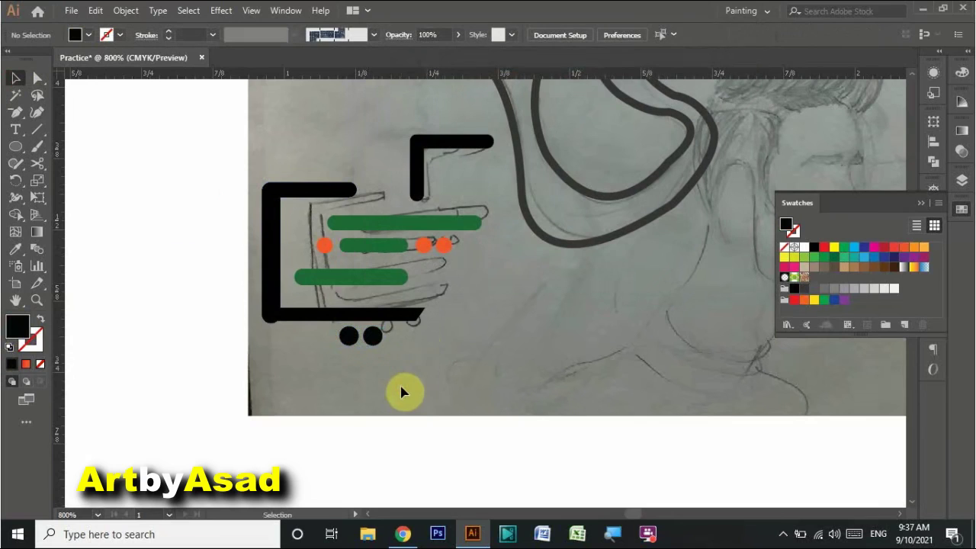
Step: Group all the cart icon shapes together
left_click_drag(474, 348, 260, 130)
right_click(388, 316)
left_click(464, 130)
Step: Nudge the cart's middle row of dots and bar slightly lower
key("ctrl+minus")
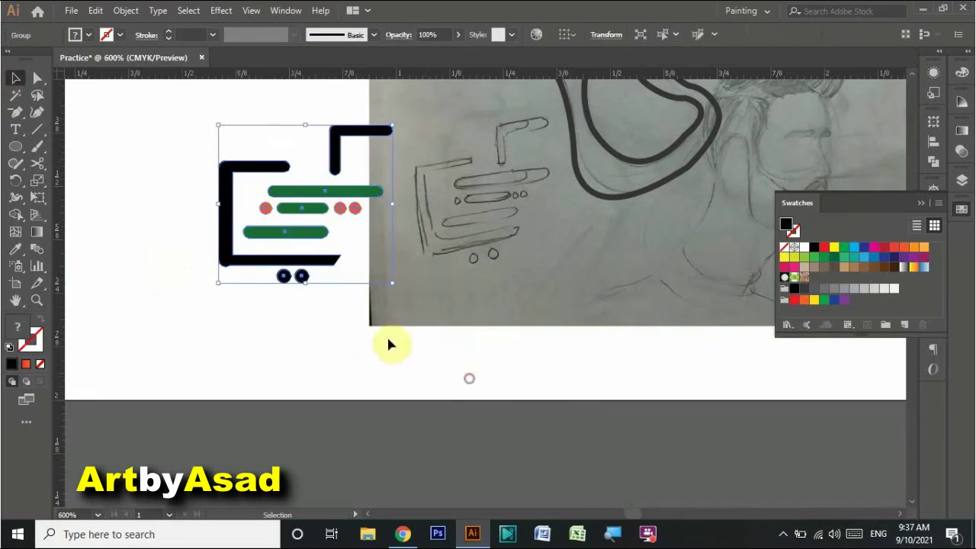
left_click(414, 361)
left_click_drag(214, 201, 242, 250)
left_click_drag(253, 217, 254, 223)
left_click(130, 126)
Step: Enlarge and raise the L-shaped handle, and shorten the top green bar's right end
left_click(303, 137)
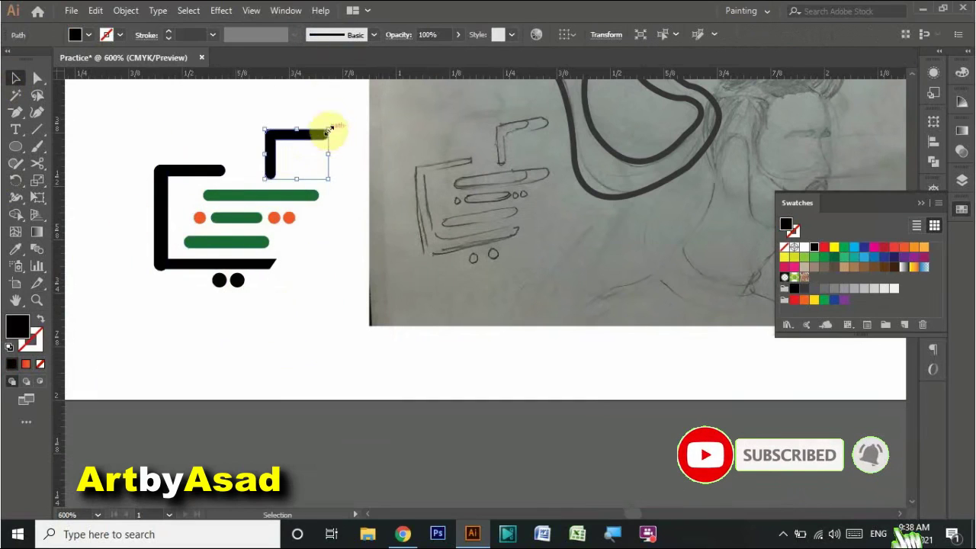
left_click_drag(335, 187, 341, 122)
left_click(126, 113)
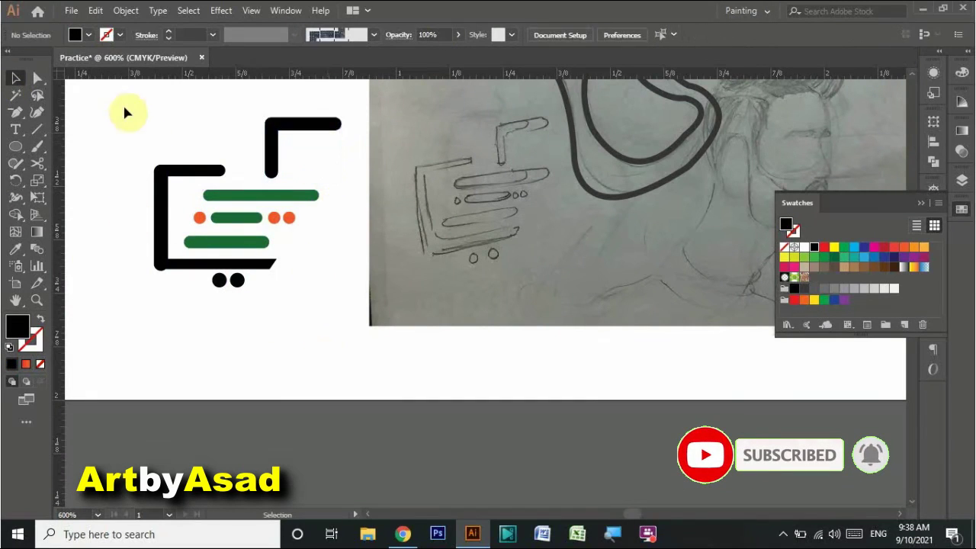
left_click_drag(346, 290, 330, 308)
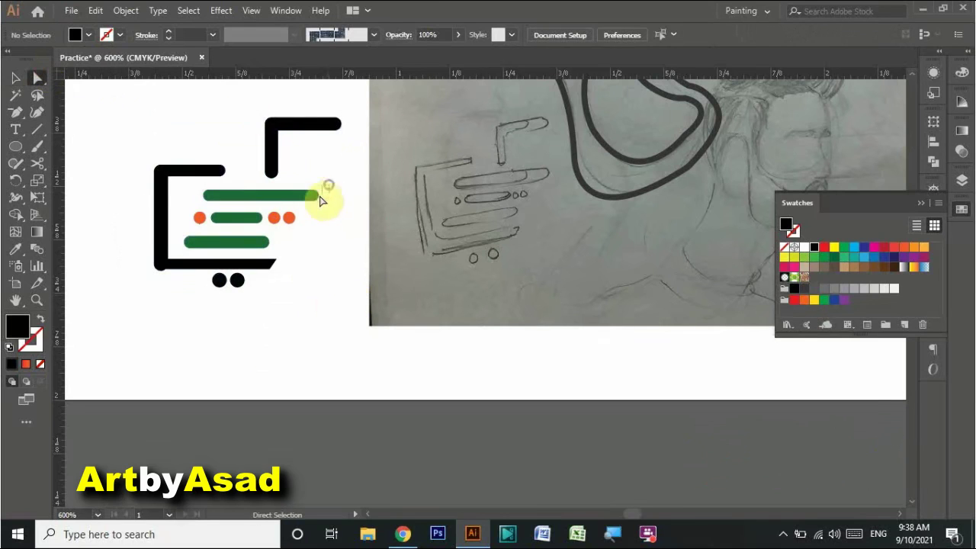
left_click_drag(321, 199, 308, 197)
left_click(339, 134)
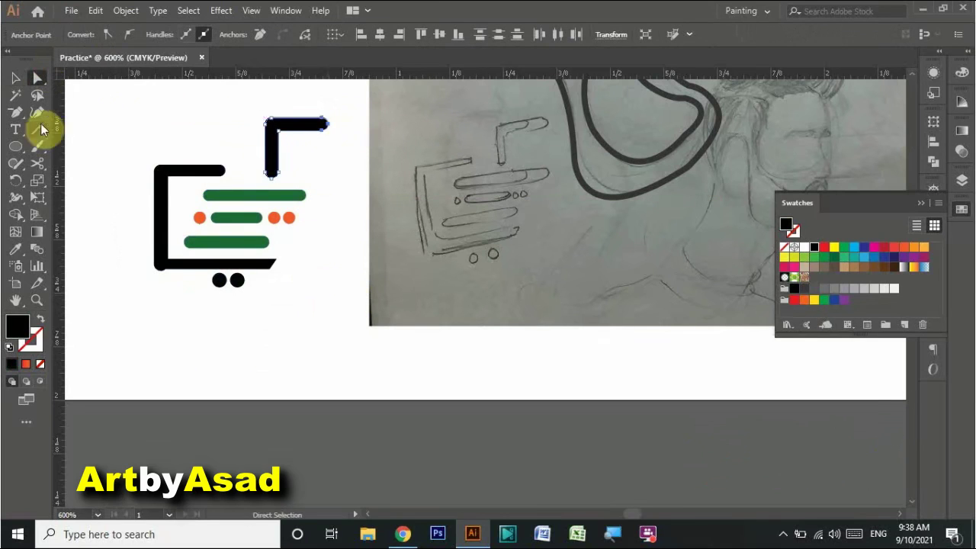
Step: Pan the view over to the traced swoosh sketch
left_click(16, 77)
left_click(252, 217)
left_click(545, 333)
left_click_drag(664, 227, 386, 384)
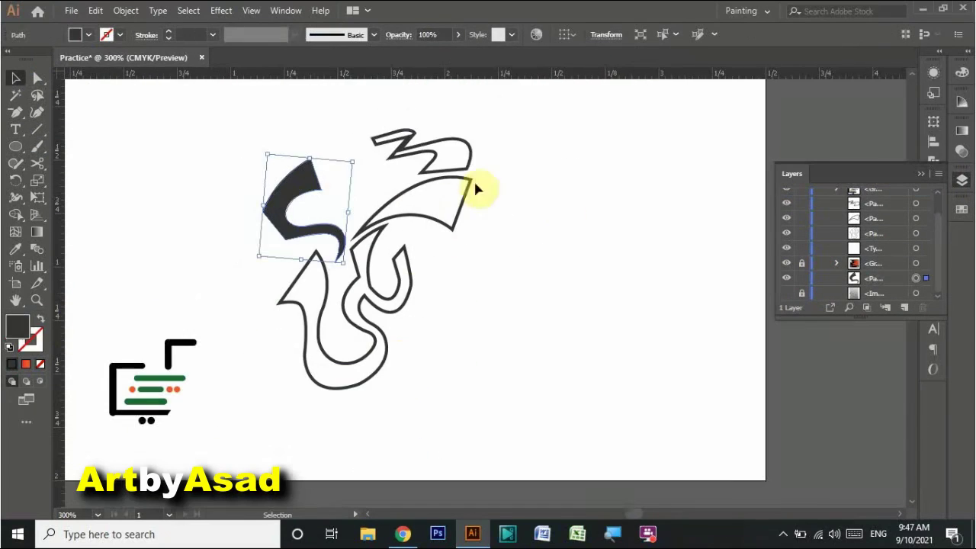
Step: Turn the swoosh outlines into solid dark fills with Shift+X
left_click(469, 166)
key("shift+x")
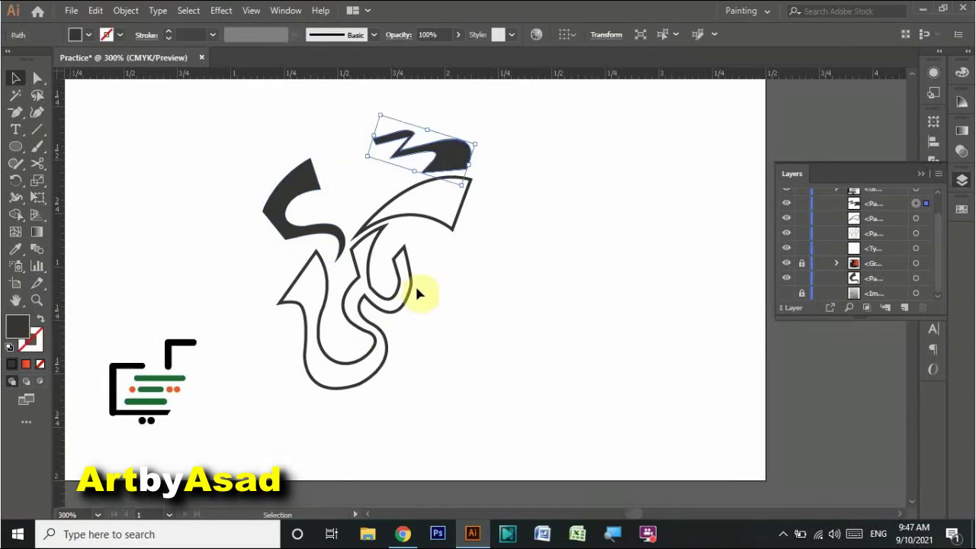
left_click(385, 347)
left_click(41, 319)
left_click(458, 218)
left_click(41, 319)
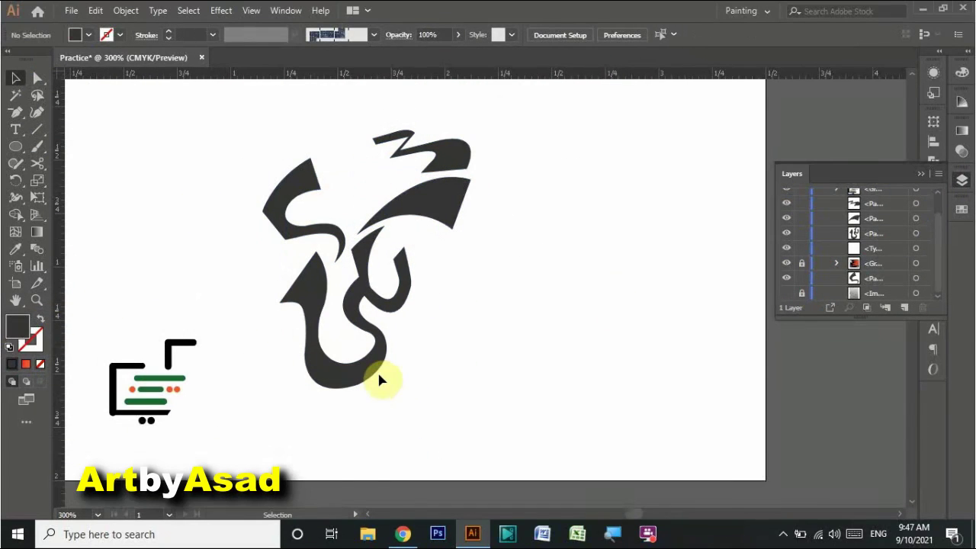
scroll(431, 275, "up", 8, "alt")
Step: Round the U shape's inner corner and shift its right arm's top anchor left
left_click(37, 77)
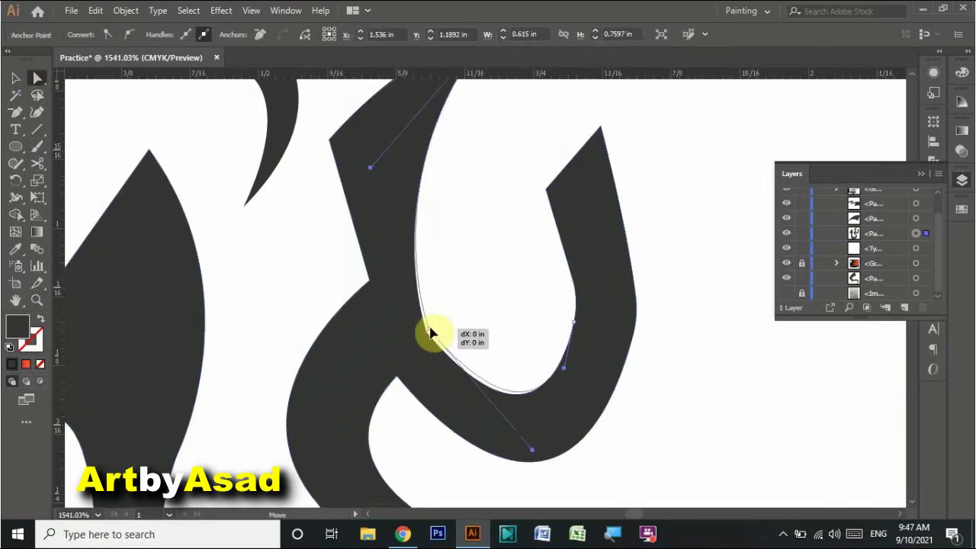
left_click(435, 327)
mouse_move(479, 410)
left_mouse_down()
mouse_move(555, 258)
mouse_move(594, 296)
left_mouse_up()
left_click_drag(546, 186, 531, 189)
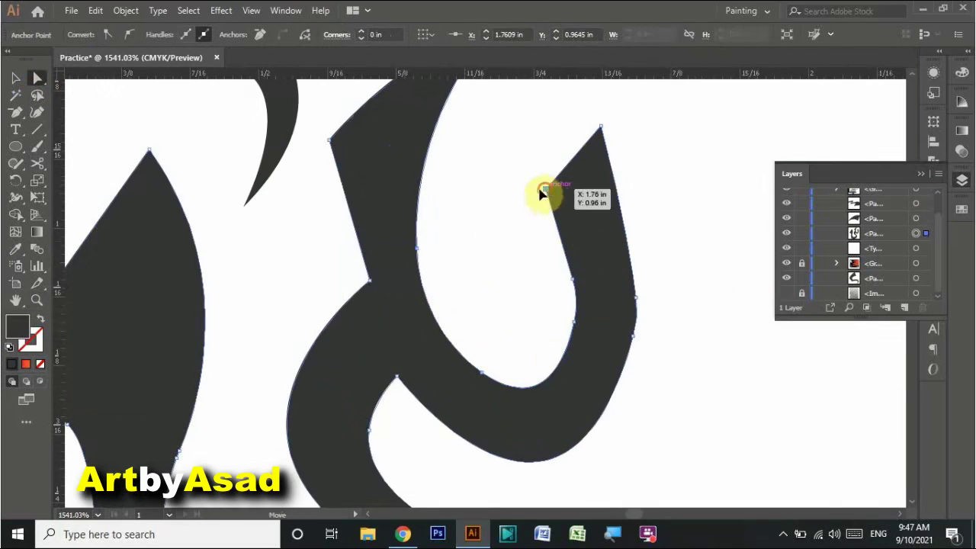
left_click_drag(568, 293, 452, 318)
scroll(645, 277, "up", 5)
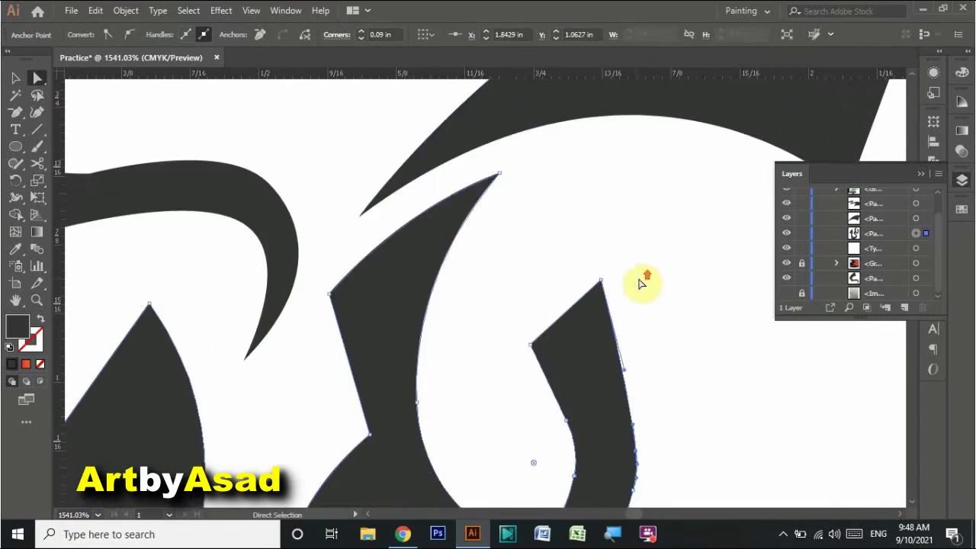
mouse_move(503, 228)
left_mouse_down()
mouse_move(496, 170)
mouse_move(544, 143)
mouse_move(362, 283)
left_mouse_up()
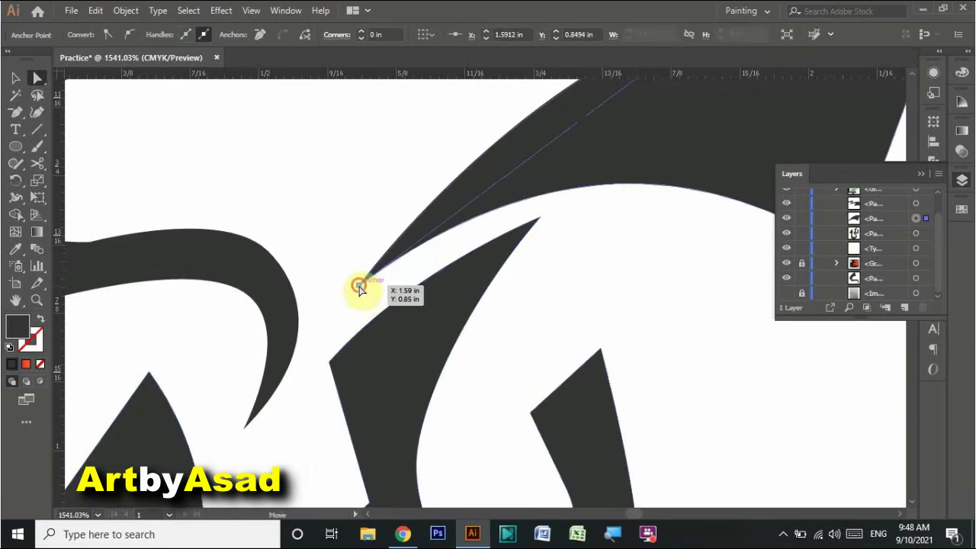
scroll(632, 300, "down", 5)
key("v")
left_click(609, 317)
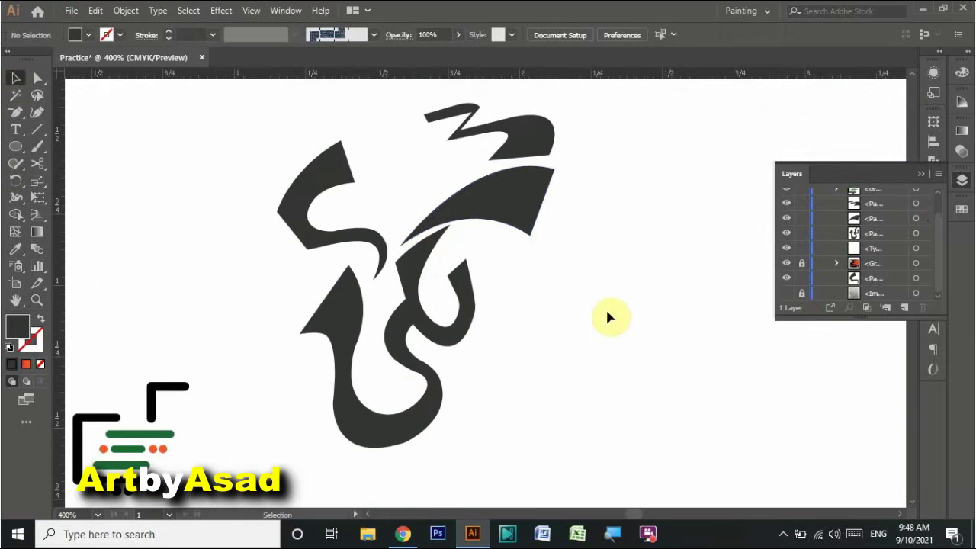
scroll(318, 216, "up", 5)
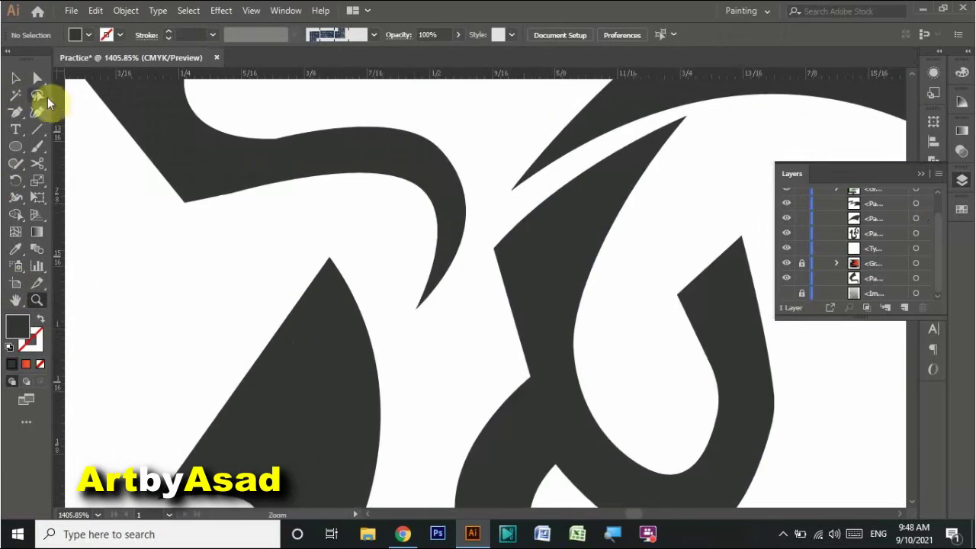
Step: Reshape the S shape's curved tail and move its tip
left_click(37, 78)
left_click(274, 145)
left_click_drag(314, 129, 279, 131)
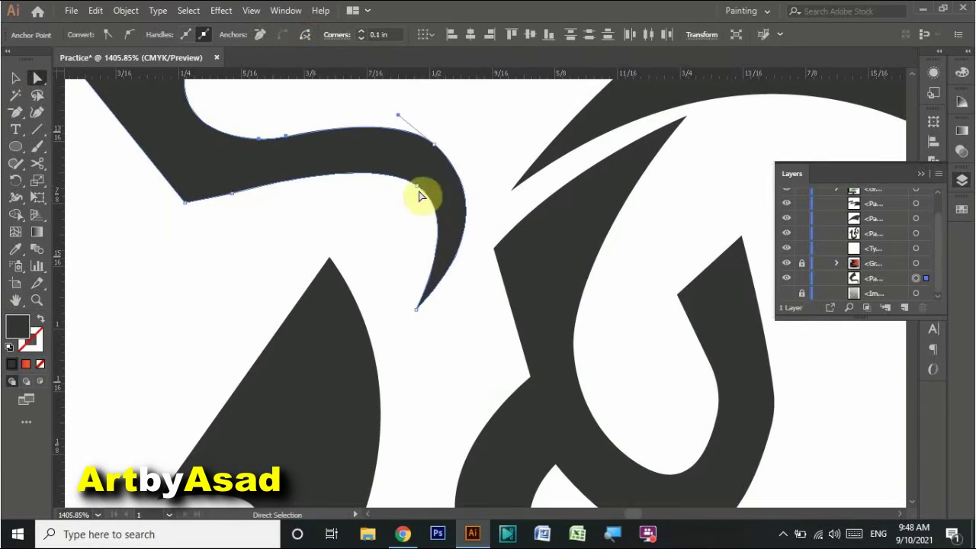
mouse_move(417, 189)
left_mouse_down()
mouse_move(402, 196)
mouse_move(399, 185)
left_mouse_up()
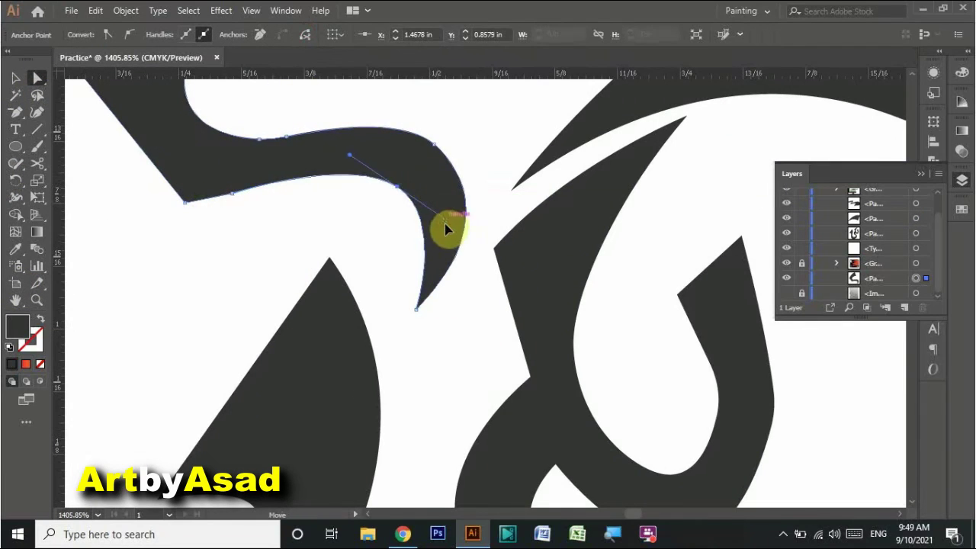
key("z")
scroll(399, 262, "up", 10)
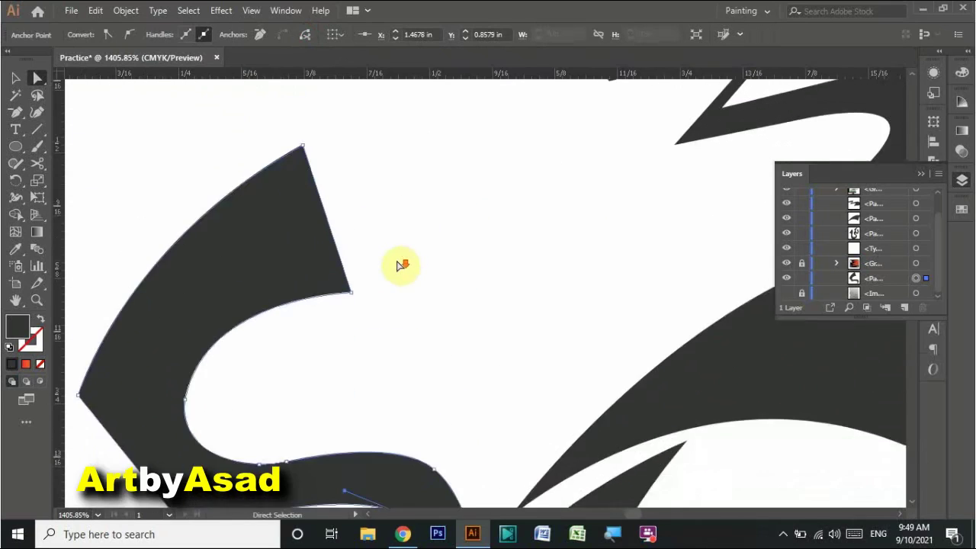
scroll(397, 261, "down", 5)
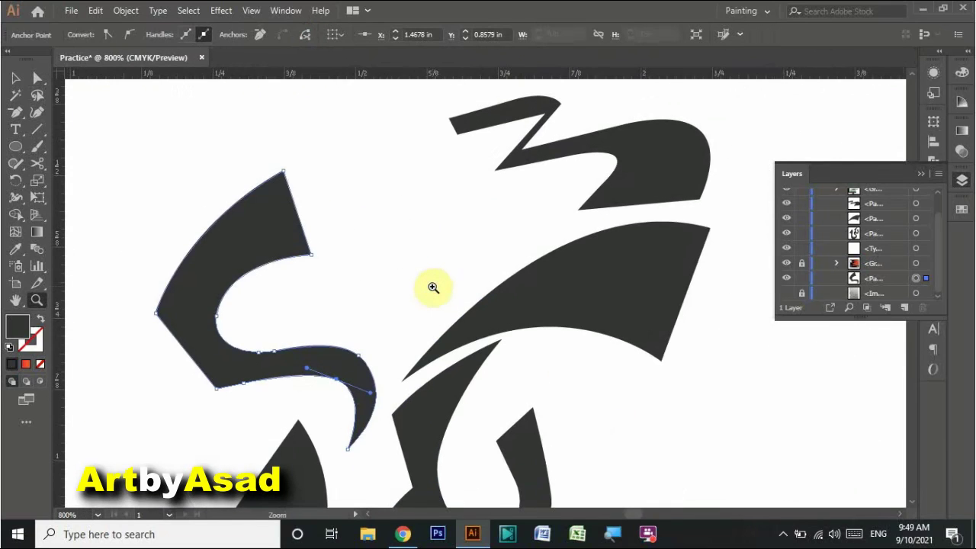
Step: Undo two edits, then reshape the zigzag piece's top points and stretch its left end outward
key("ctrl+z")
key("ctrl+z")
key("ctrl+z")
key("ctrl+z")
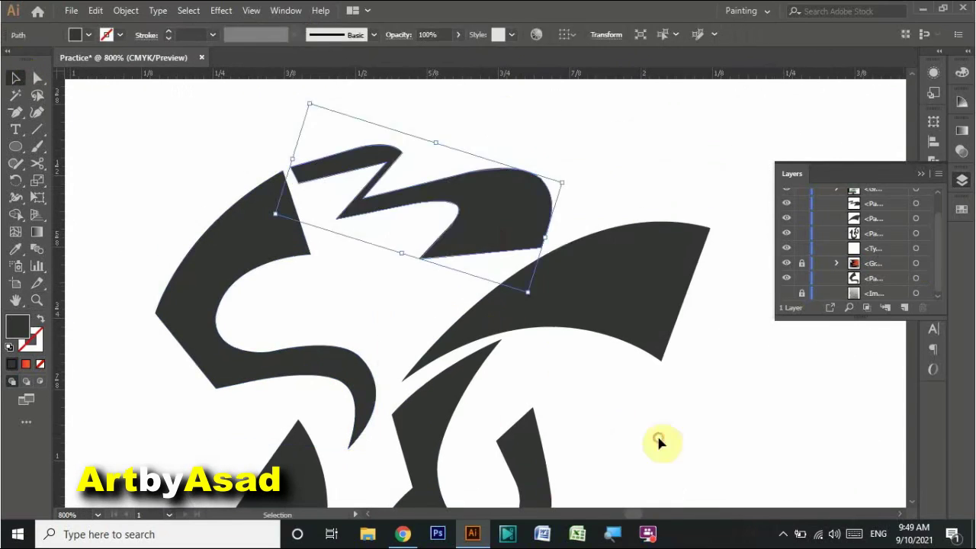
key("ctrl+z")
key("ctrl+z")
key("ctrl+z")
left_click_drag(486, 202, 643, 146)
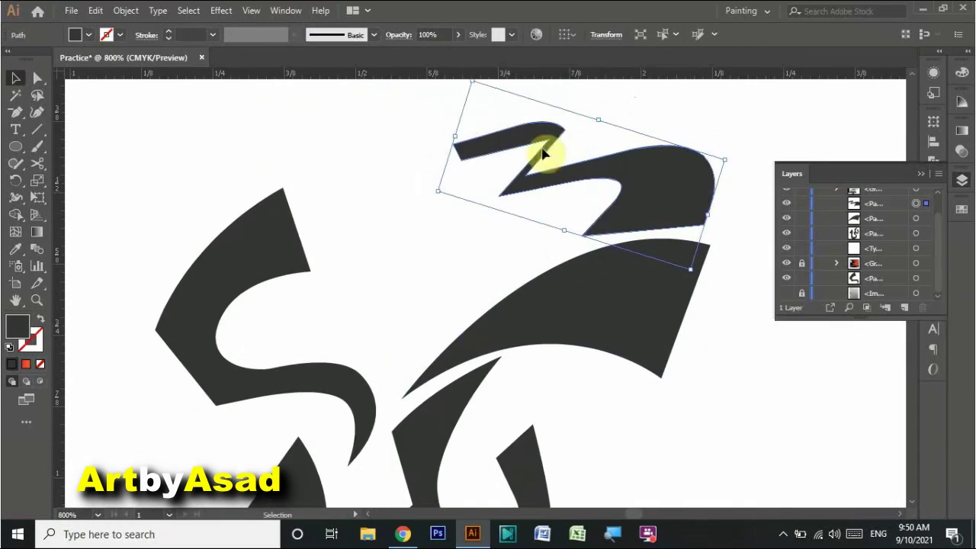
key("a")
mouse_move(448, 144)
left_mouse_down()
mouse_move(436, 131)
mouse_move(517, 135)
left_mouse_up()
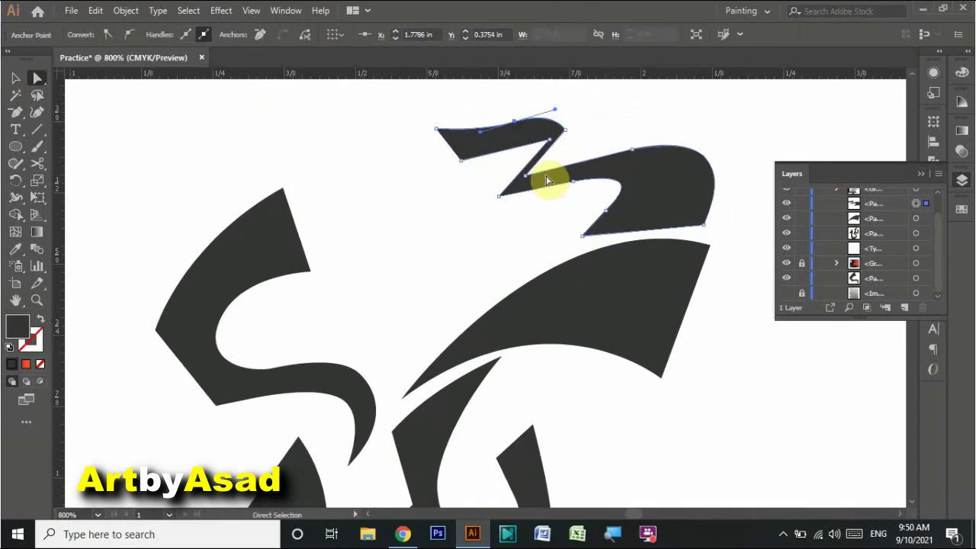
mouse_move(549, 178)
left_mouse_down()
mouse_move(462, 177)
mouse_move(462, 169)
left_mouse_up()
mouse_move(419, 120)
left_mouse_down()
mouse_move(466, 181)
mouse_move(343, 225)
mouse_move(341, 258)
left_mouse_up()
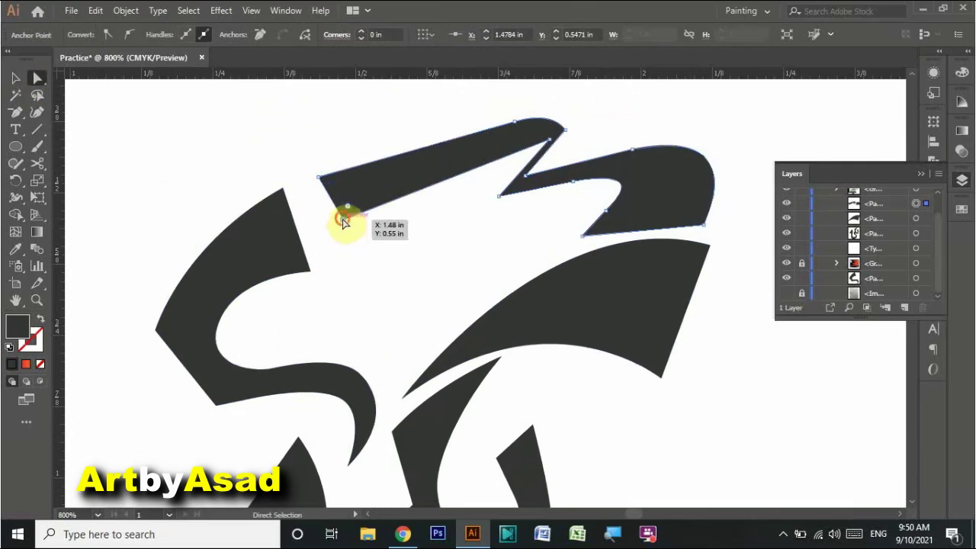
left_click_drag(317, 181, 306, 187)
Step: Zoom out and nudge the zigzag piece's top point up and right
key("v")
key("z")
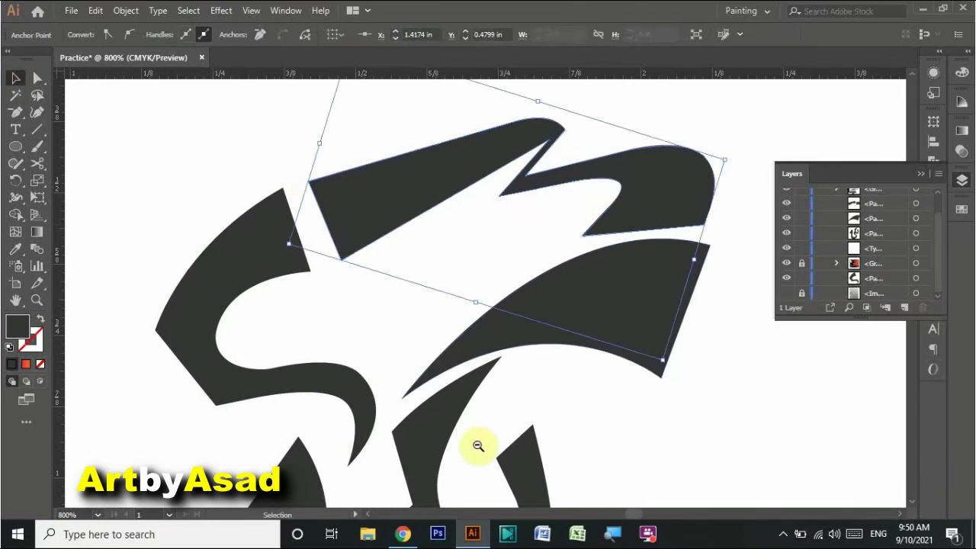
left_click(428, 382, "alt")
left_click(37, 78)
left_click_drag(597, 109, 603, 104)
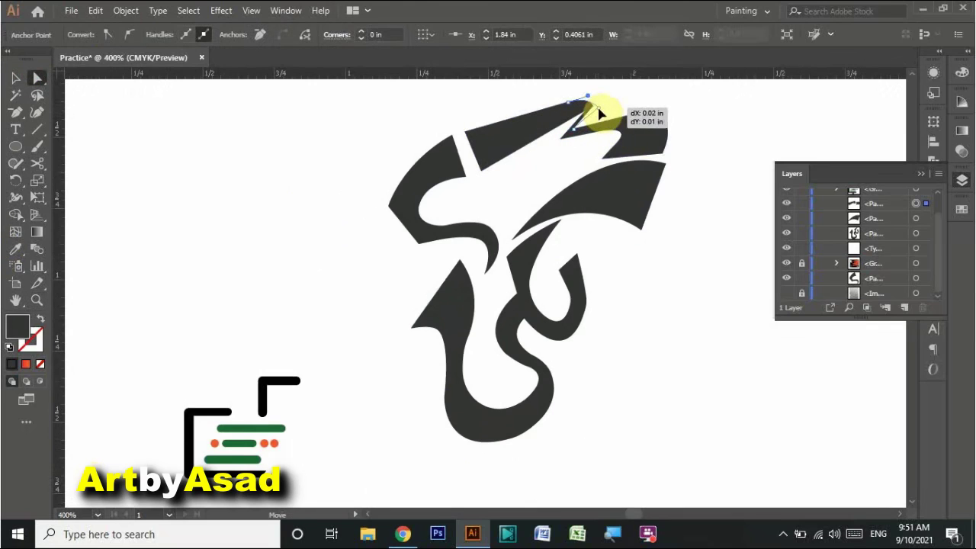
Step: Move the cart icon group next to the swoosh's base
key("v")
left_click(144, 352)
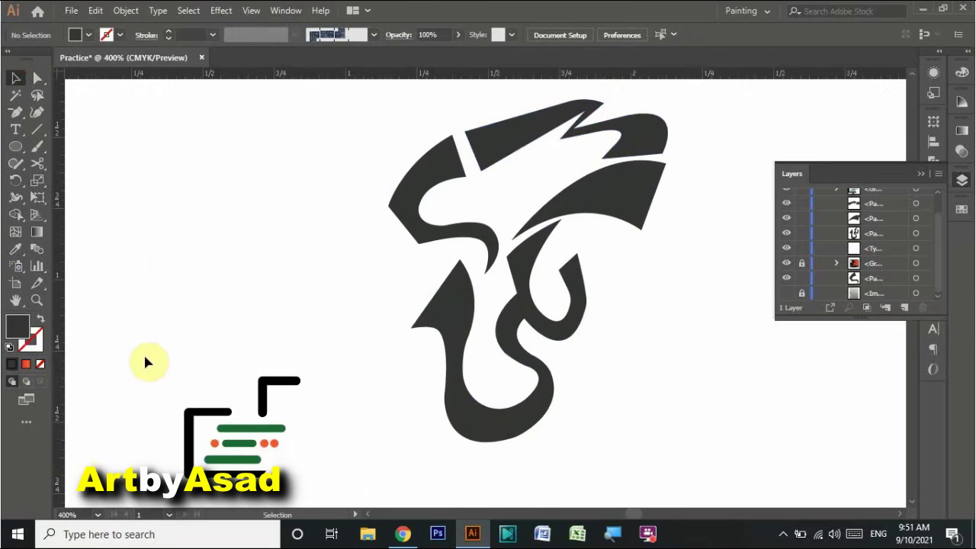
left_click_drag(161, 340, 314, 484)
left_click_drag(251, 465, 390, 444)
left_click(724, 358)
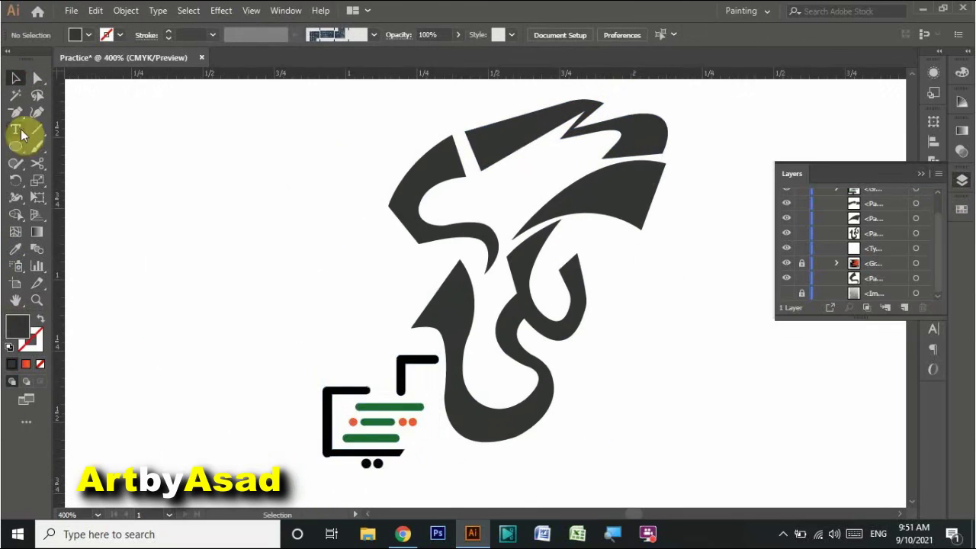
Step: Draw a thin rounded bar right of the swoosh, replacing a trial plain rectangle
left_click_drag(21, 135, 86, 146)
left_click_drag(605, 363, 828, 384)
key("ctrl+z")
left_click_drag(15, 145, 77, 169)
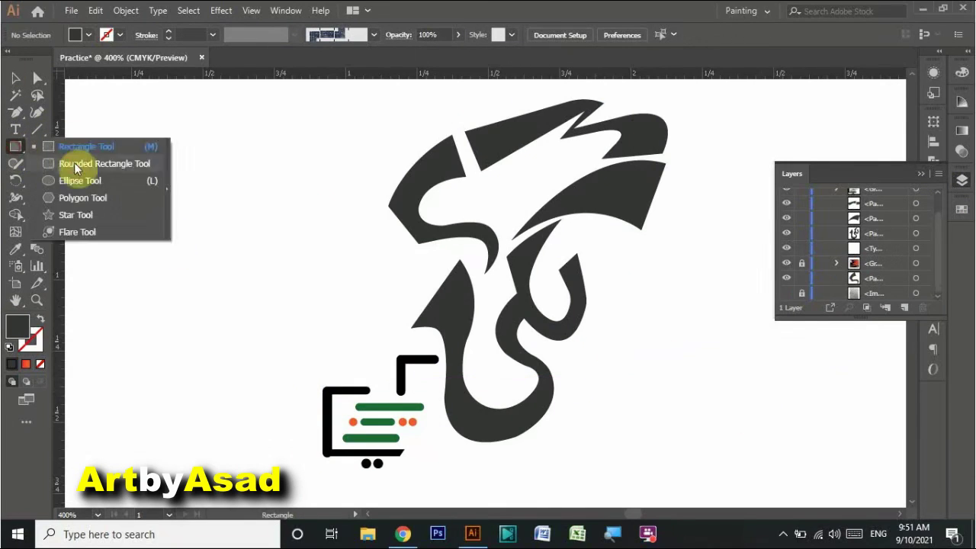
left_click_drag(610, 374, 845, 386)
left_click_drag(719, 381, 479, 332)
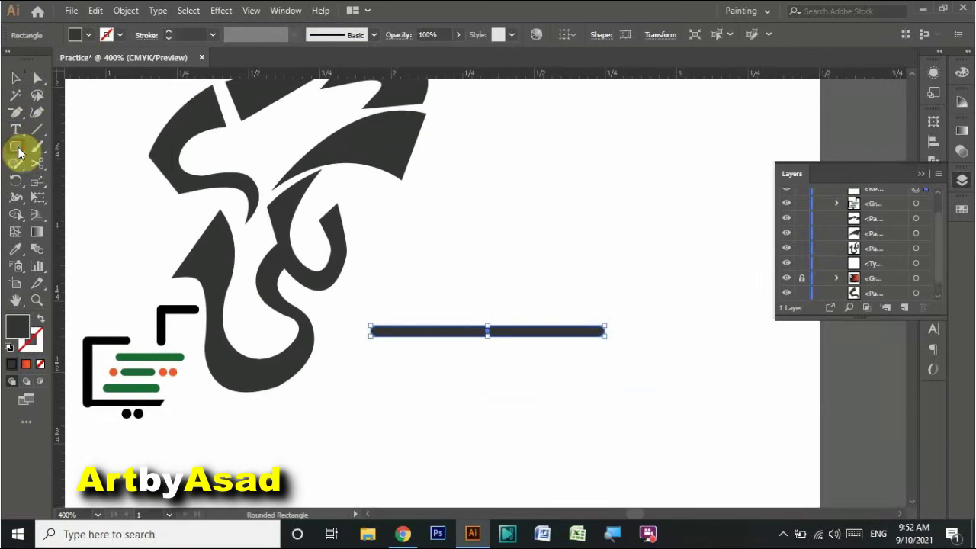
Step: Draw a small hexagon knob at the bar's right end
left_click_drag(19, 152, 70, 196)
mouse_move(612, 311)
left_mouse_down()
mouse_move(601, 327)
mouse_move(616, 333)
mouse_move(604, 341)
left_mouse_up()
key("v")
left_click(682, 303)
key("ctrl+z")
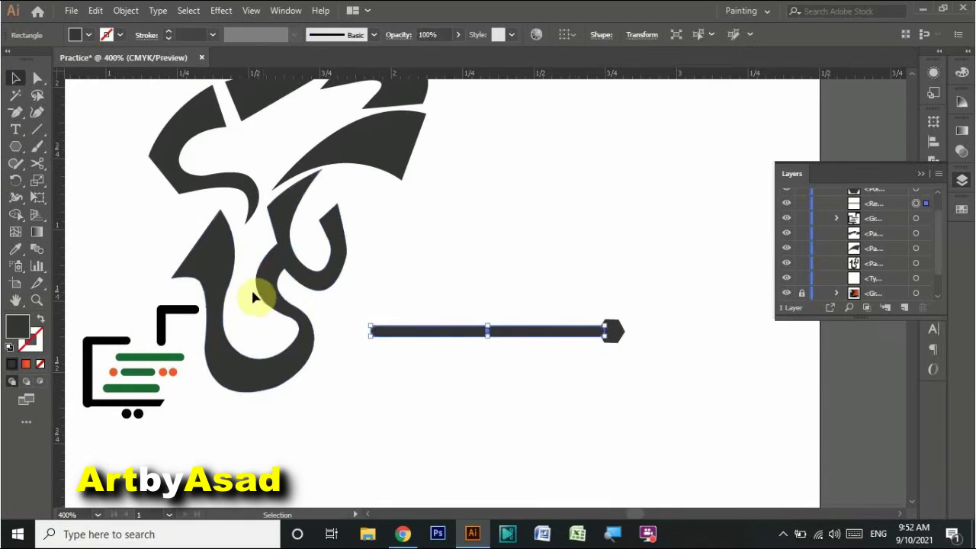
Step: Add a short copy of the bar right of the hexagon and trim the long bar's left end
left_click_drag(523, 336, 523, 368)
mouse_move(602, 363)
left_mouse_down()
mouse_move(447, 362)
mouse_move(666, 337)
left_mouse_up()
left_click(261, 295)
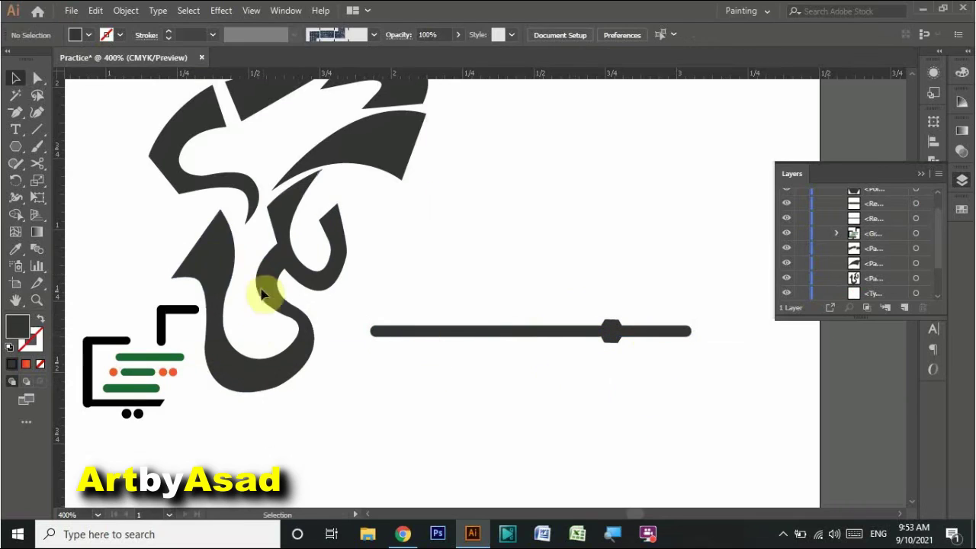
left_click_drag(436, 381, 434, 379)
left_click_drag(373, 331, 432, 331)
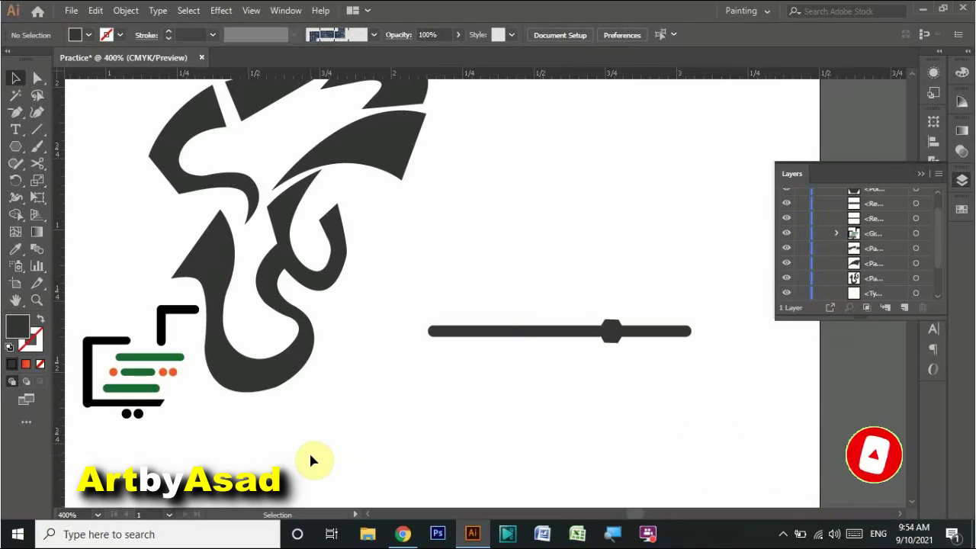
left_click_drag(644, 331, 697, 335)
Step: Make the hexagon a dark outline and butt both bars against it
left_click(613, 331)
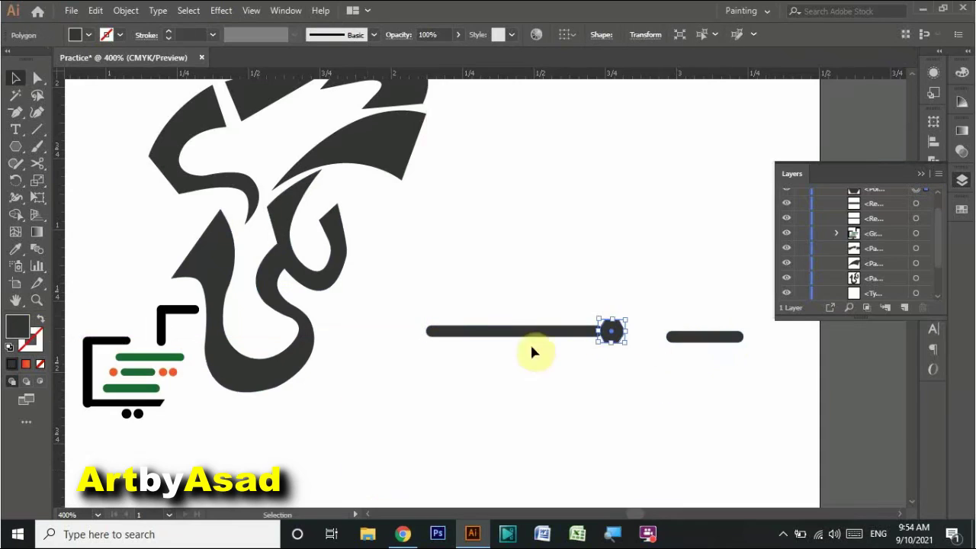
key("shift+x")
left_click(625, 334)
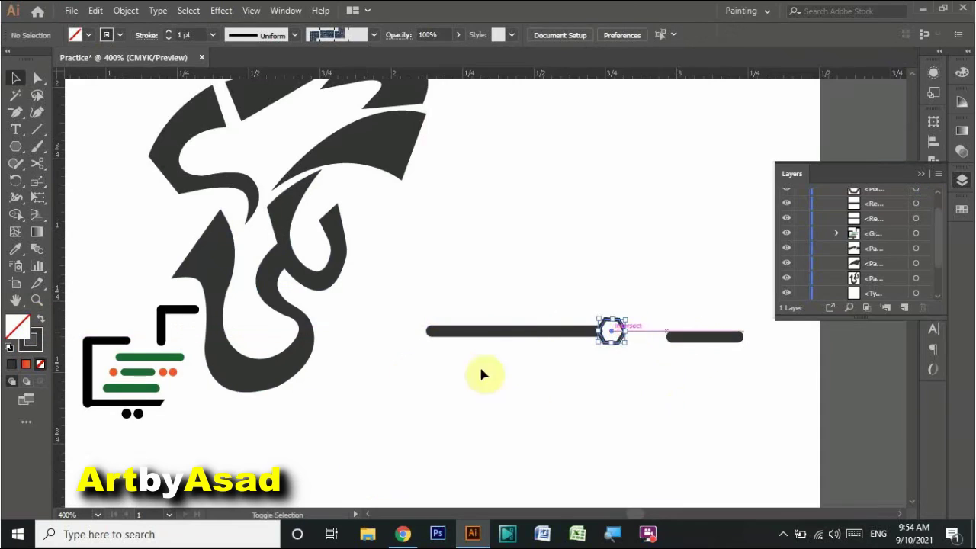
left_click_drag(593, 331, 584, 337)
left_click(648, 340)
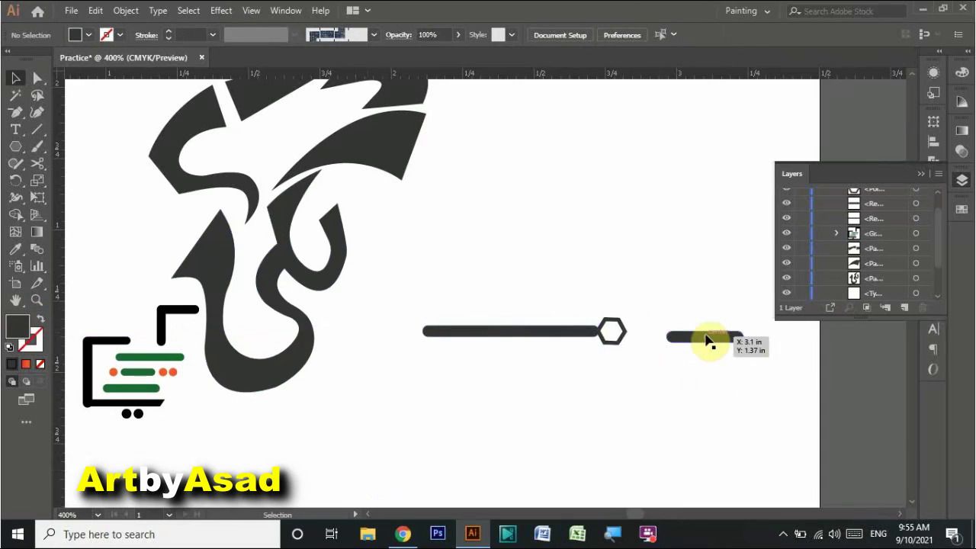
left_click_drag(703, 343, 654, 337)
left_click(76, 286)
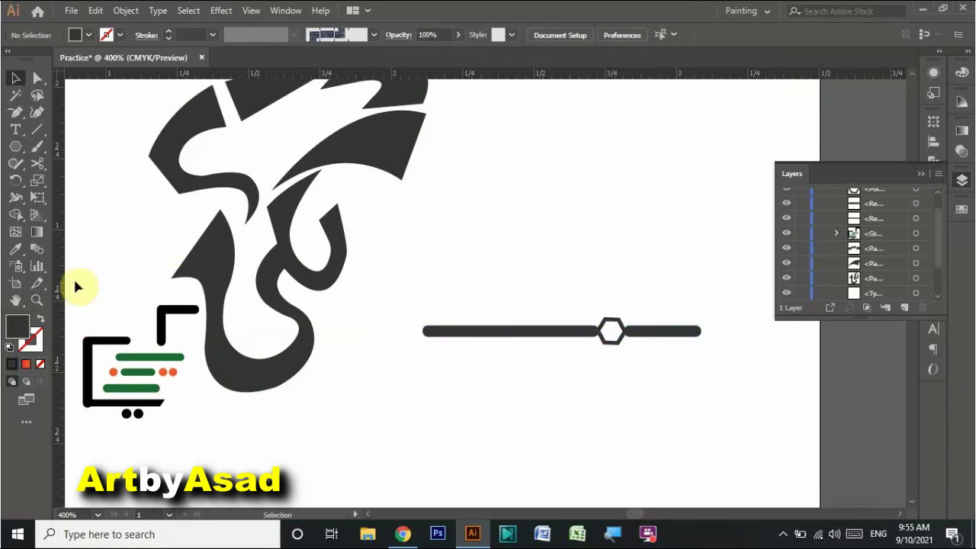
Step: Add a small hollow dark ring at the short bar's end
left_click_drag(19, 151, 59, 183)
mouse_move(697, 324)
left_mouse_down()
mouse_move(725, 347)
mouse_move(710, 331)
left_mouse_up()
key("shift+x")
key("v")
key("z")
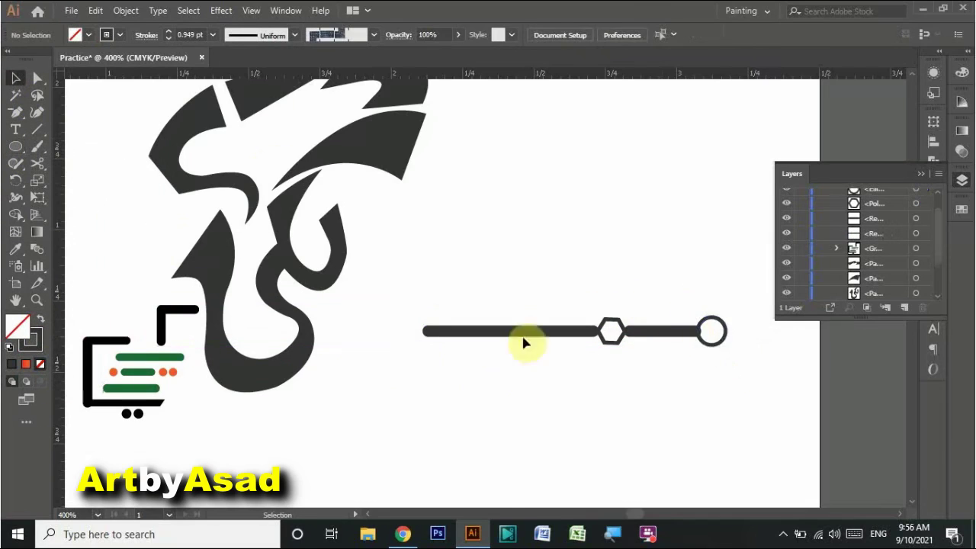
left_click_drag(671, 292, 767, 369)
key("v")
left_click(262, 355)
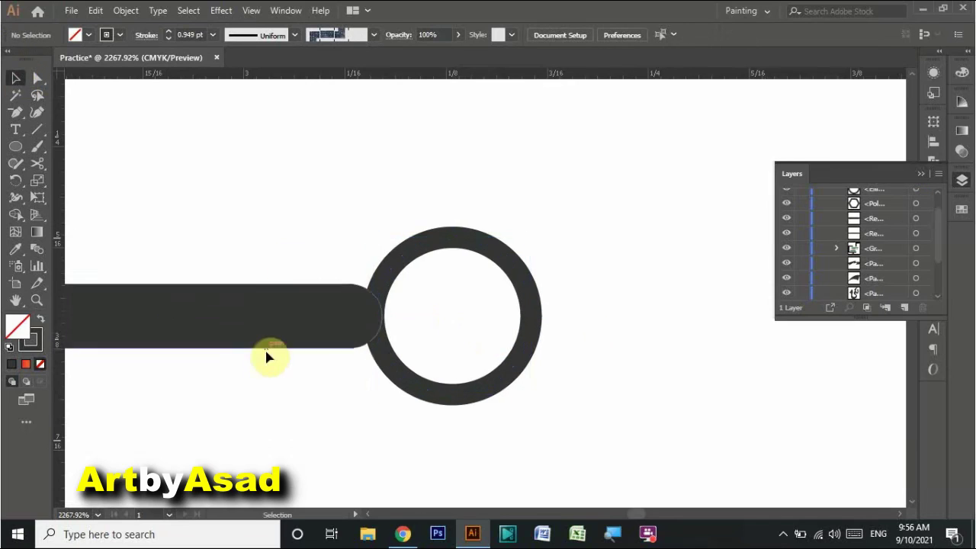
key("ctrl+minus")
Step: Merge the bars and hexagon with Shape Builder, then group them with the ring
key("ctrl+a")
key("shift+m")
left_click_drag(69, 203, 671, 203)
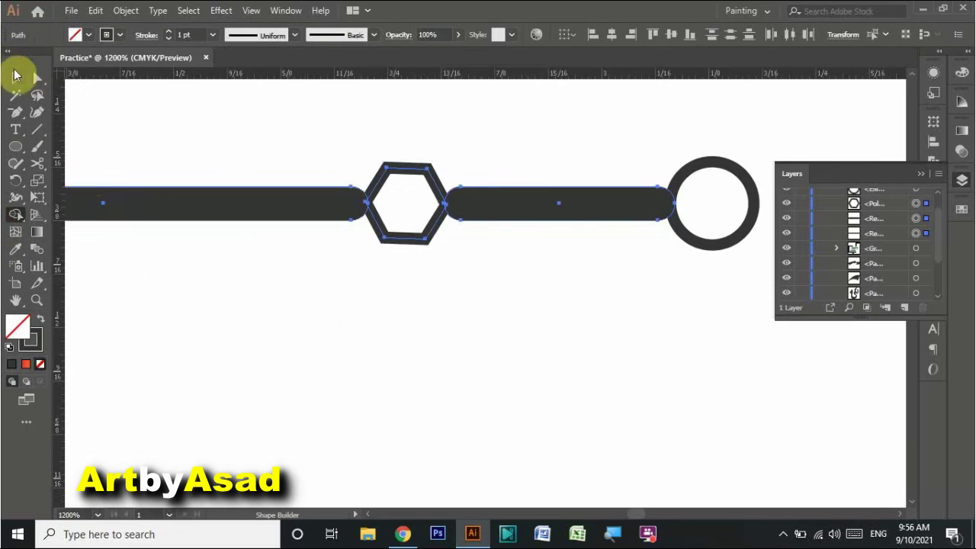
left_click(16, 77)
left_click(416, 254)
left_click_drag(342, 142, 742, 264)
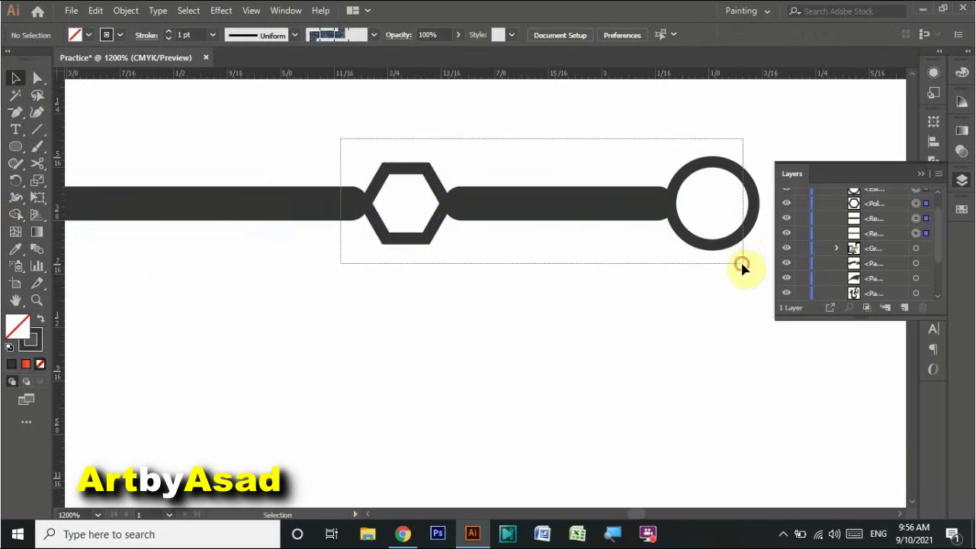
key("ctrl+g")
left_click(504, 331)
Step: Move the bar group left against the swoosh
key("ctrl+minus")
key("ctrl+minus")
key("ctrl+minus")
left_click(15, 77)
left_click_drag(543, 244, 479, 247)
scroll(454, 335, "up", 2)
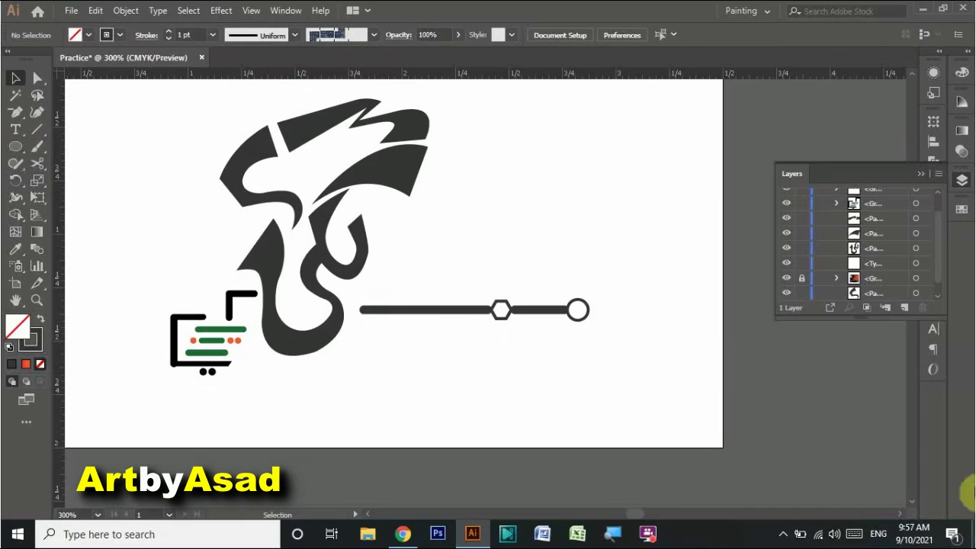
Step: Edit the title to read GROCERY and lower it to sit just above the bar
left_click(15, 130)
left_click(372, 289)
type("KERYANA AND JERNAL STORE")
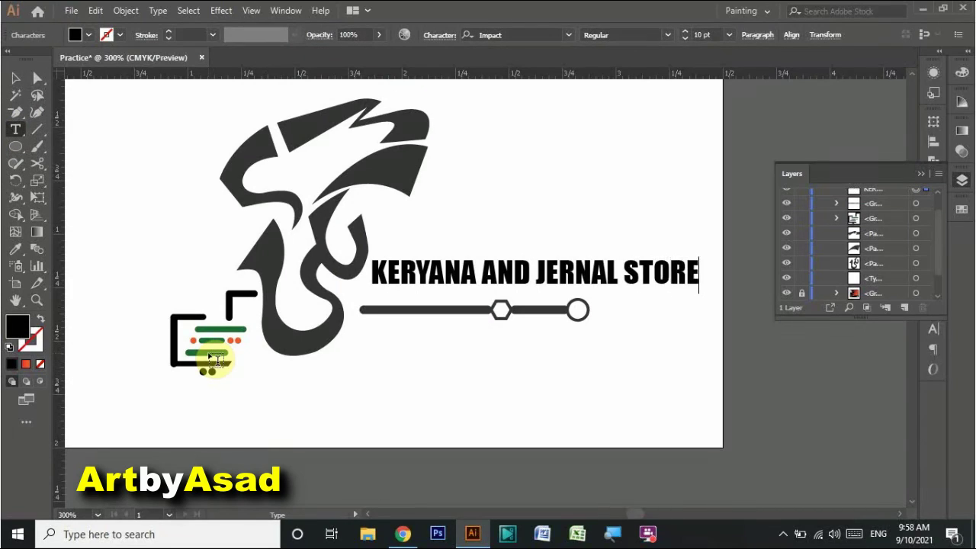
key("BackSpace")
key("BackSpace")
key("BackSpace")
type("GROCERY SHOP")
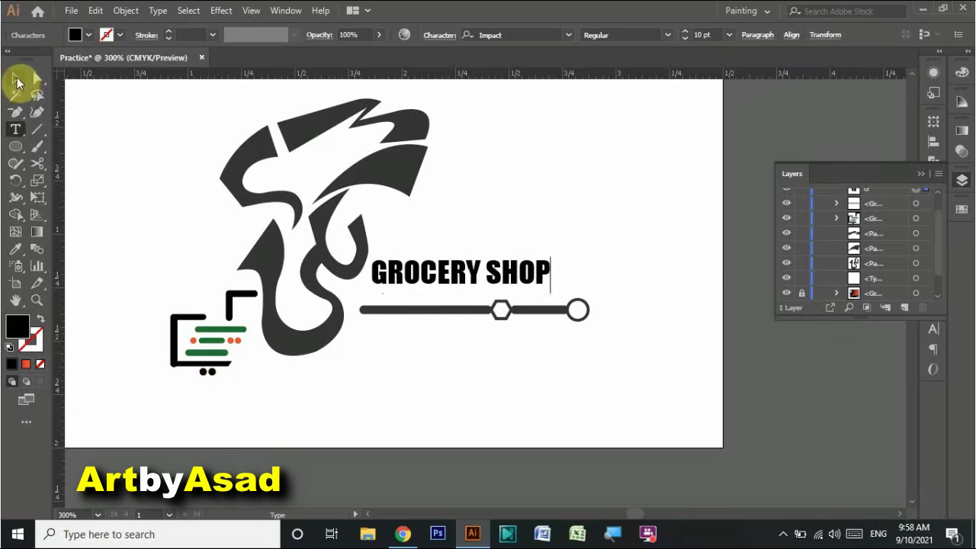
left_click_drag(453, 277, 501, 307)
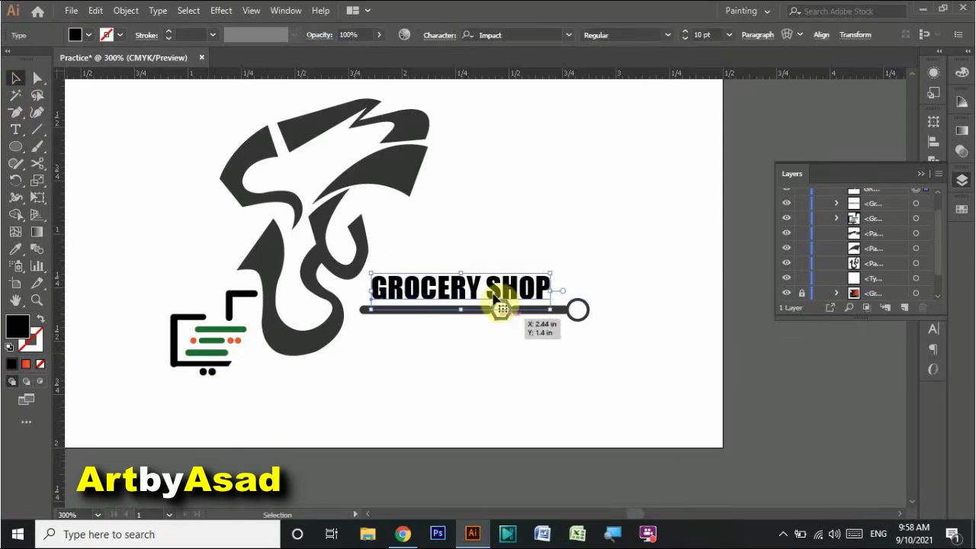
left_click(558, 283)
left_click(626, 319, "ctrl")
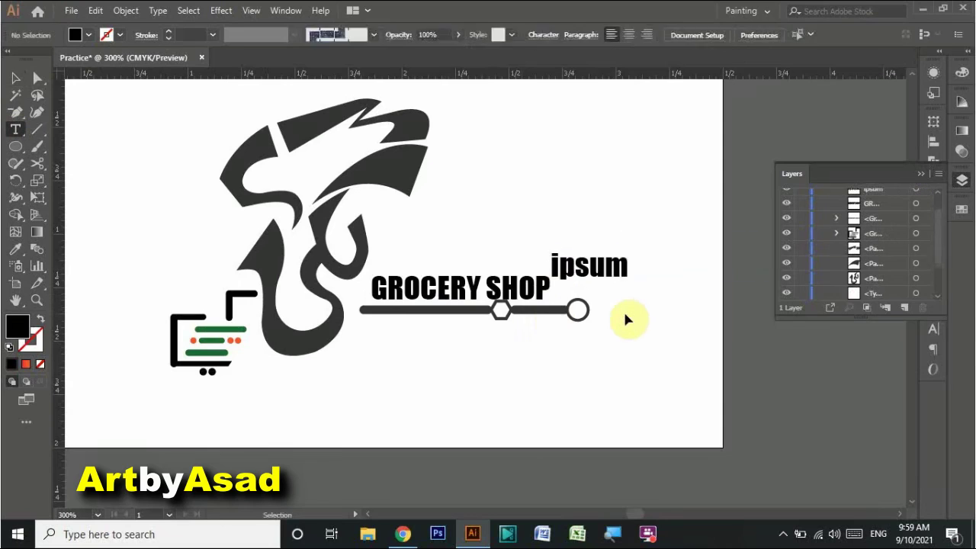
key("ctrl+z")
left_click(548, 290)
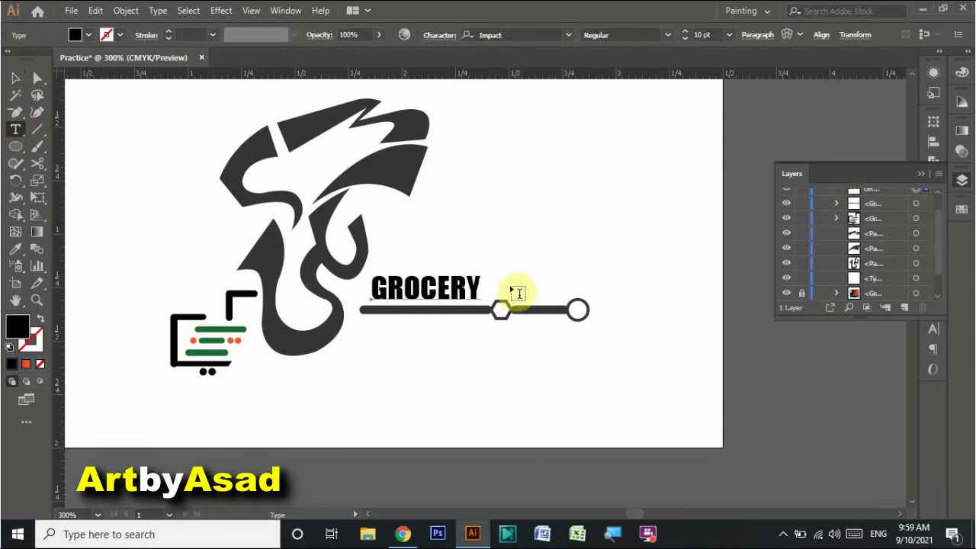
Step: Add a separate SHOP text object right of the hexagon, on the bar's right part
left_click(517, 285)
type("SHOP")
key("Escape")
left_click_drag(552, 271, 546, 286)
left_click(403, 346)
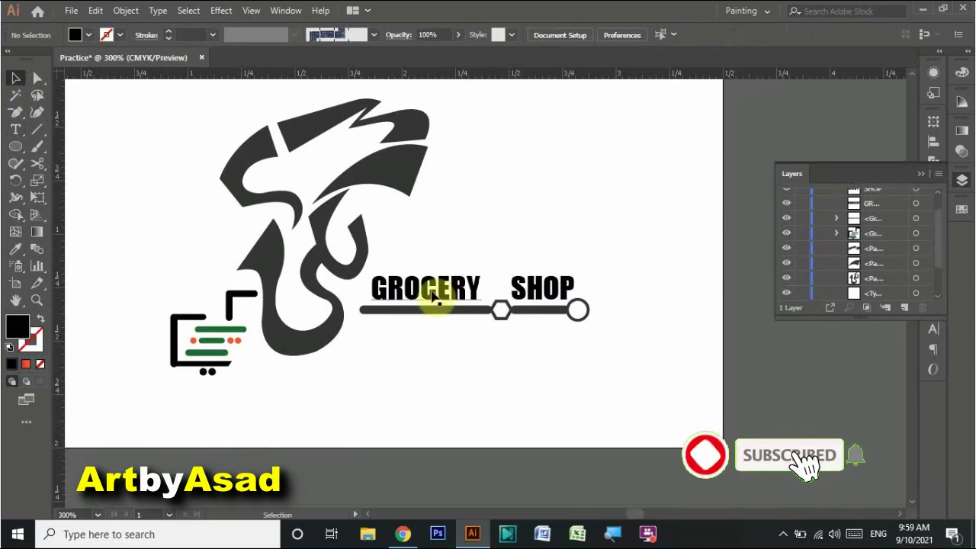
Step: Nudge the cart icon up-left and start a new text object below the bar
left_click_drag(238, 318, 228, 305)
mouse_move(290, 358)
left_mouse_down()
mouse_move(463, 444)
mouse_move(403, 391)
left_mouse_up()
left_click(19, 134)
left_click(489, 378)
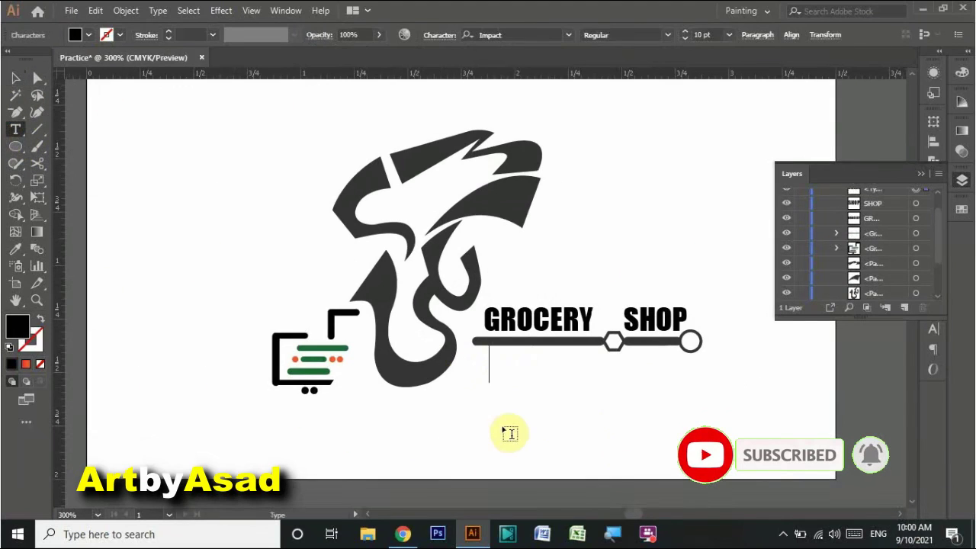
type("IT,")
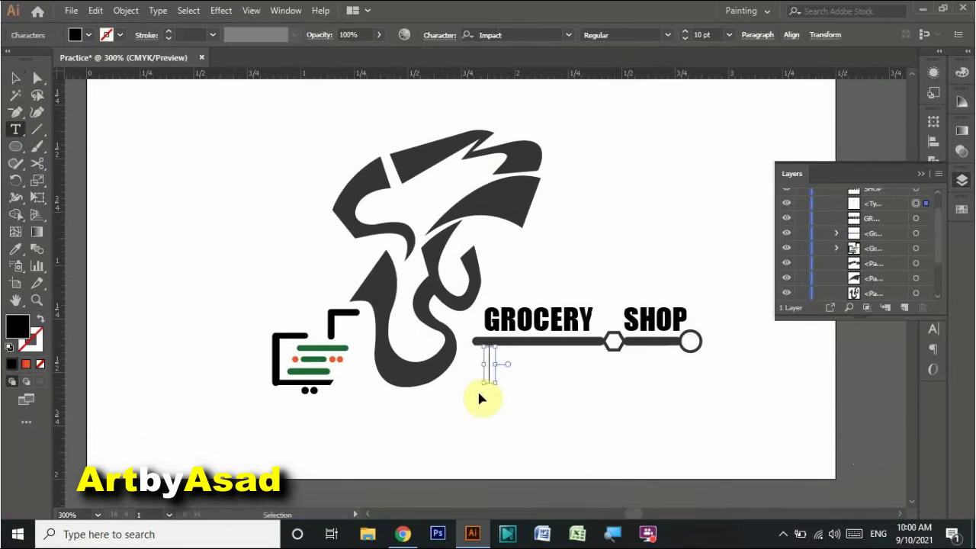
key("ctrl+bracketleft")
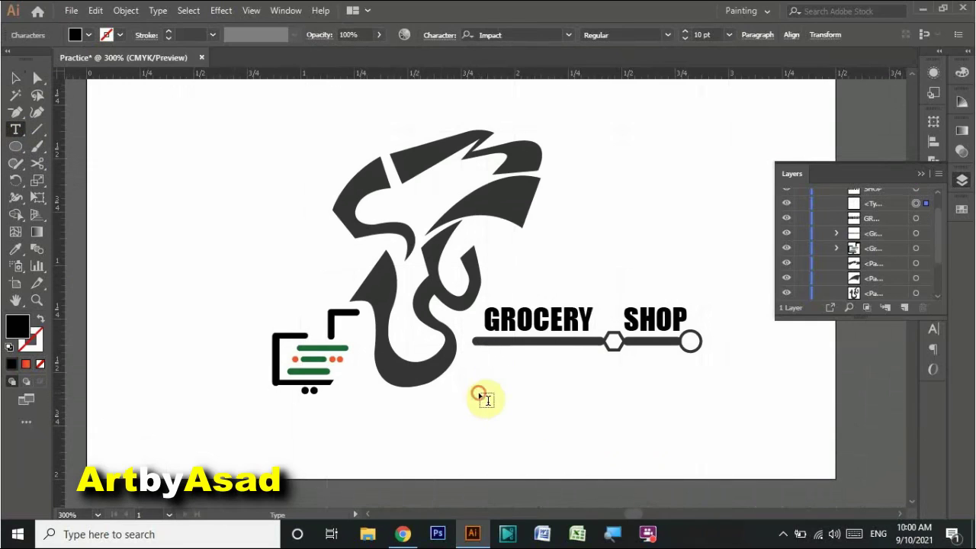
Step: Bring back the tagline IT IS ALL ABOUT YOUR NEED and shrink it to fit under the bar
key("ctrl+shift+z")
type("IT IS ALL ABOUT YOUR NEED")
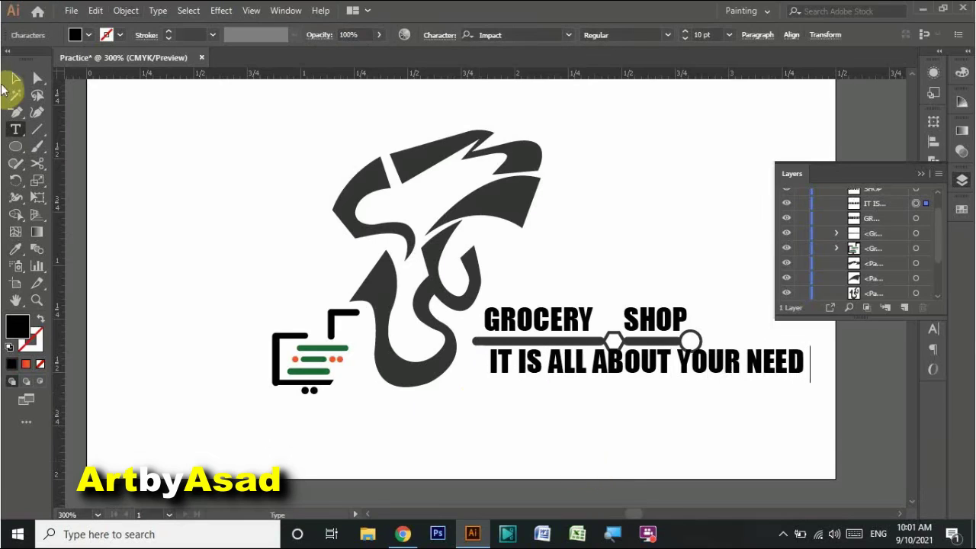
left_click(15, 78)
left_click_drag(805, 381, 686, 379)
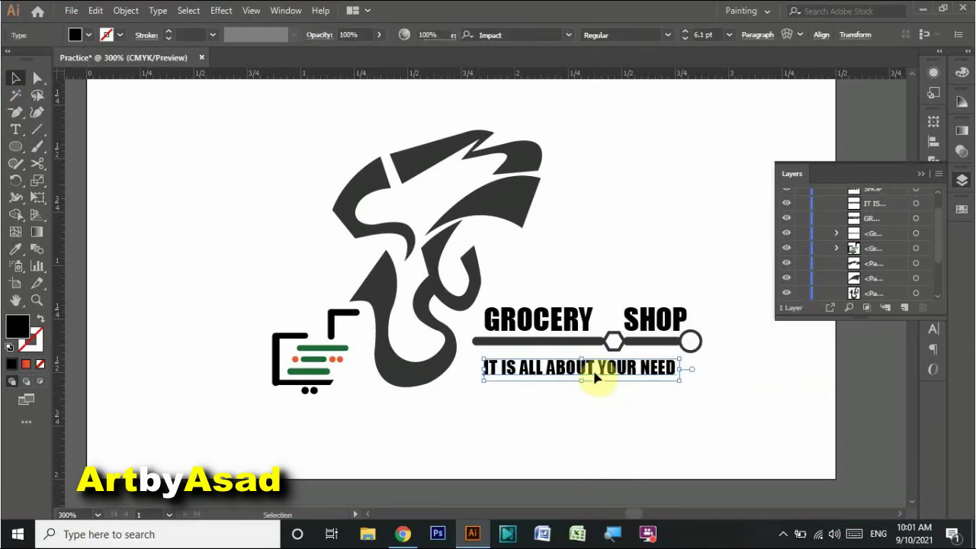
Step: Align GROCERY and the tagline with the bar, and raise the bar group slightly
mouse_move(540, 327)
left_mouse_down()
mouse_move(530, 329)
mouse_move(566, 331)
left_mouse_up()
left_click(656, 322)
left_click(628, 420)
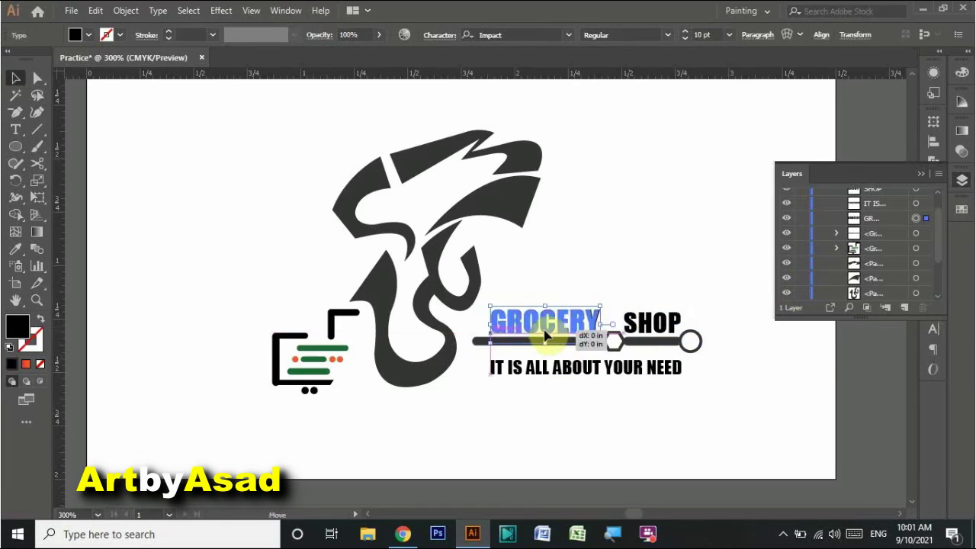
left_click(671, 450)
left_click_drag(626, 379, 620, 376)
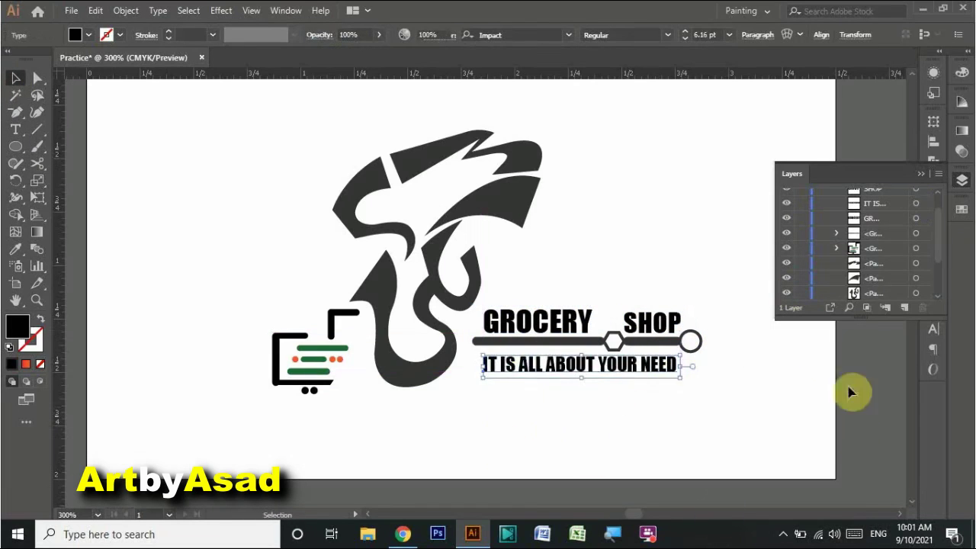
left_click(594, 342)
left_click_drag(655, 344, 656, 341)
left_click(630, 457)
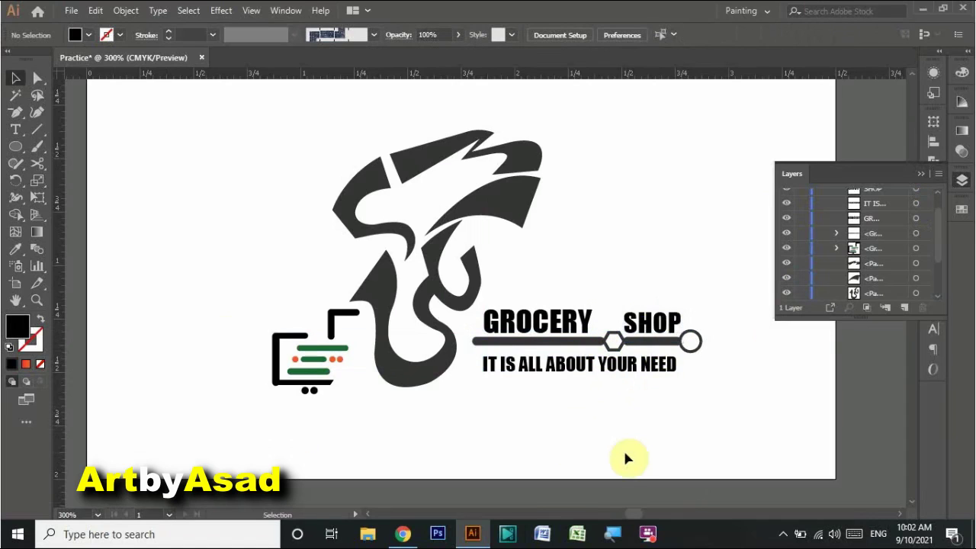
scroll(419, 406, "up", 1)
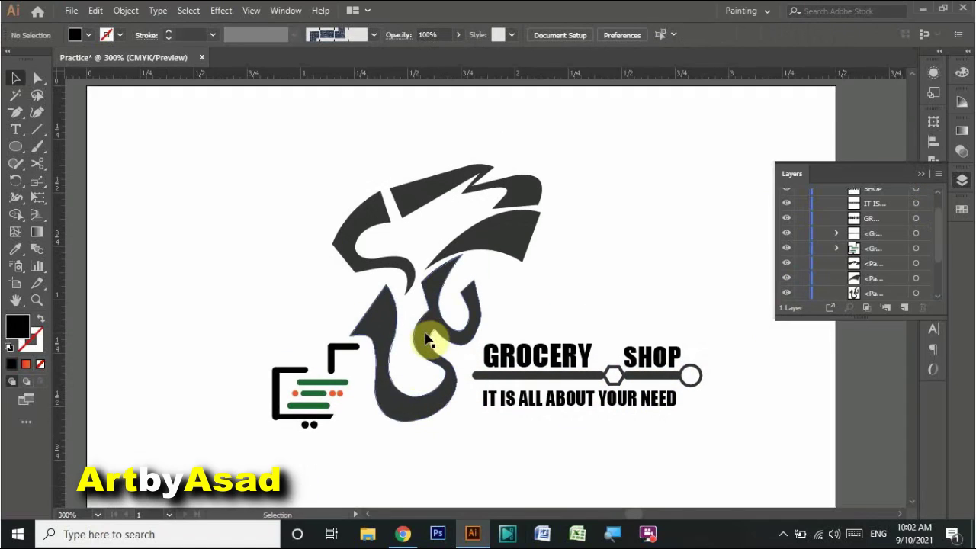
Step: Draw a rectangle over the logo, fill it orange and send it to the back
left_click(15, 147)
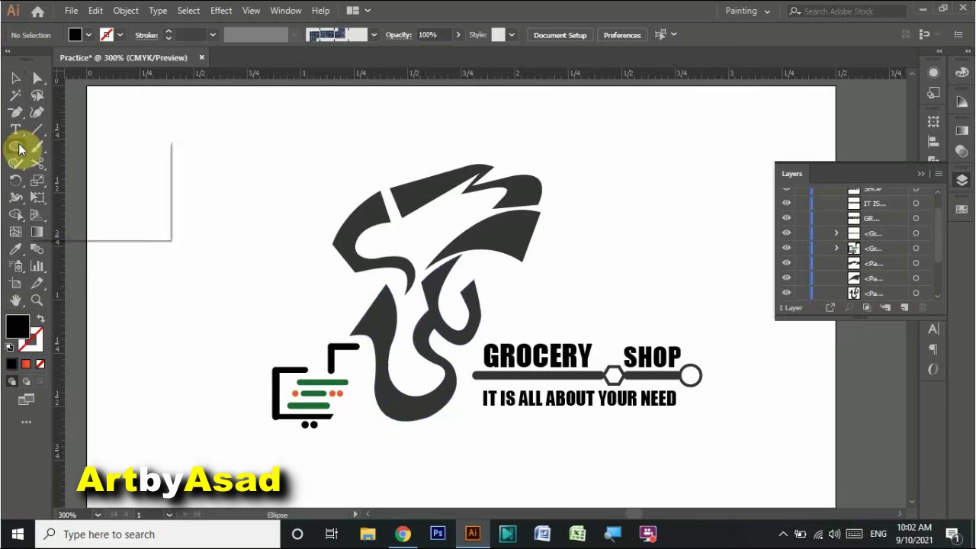
mouse_move(327, 152)
left_mouse_down()
mouse_move(516, 428)
mouse_move(542, 421)
left_mouse_up()
double_click(18, 327)
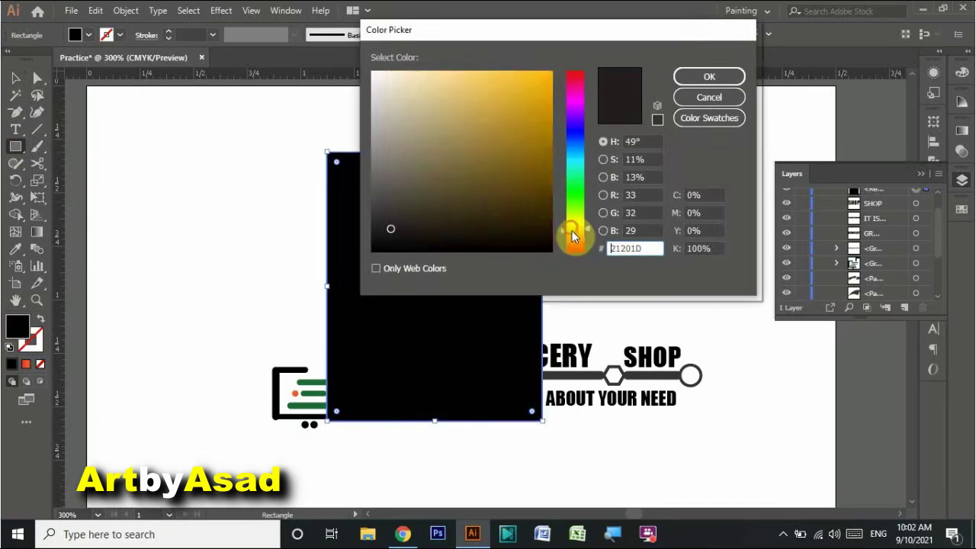
left_click_drag(577, 236, 577, 252)
left_click(531, 127)
left_click(719, 76)
right_click(443, 329)
left_click(656, 298)
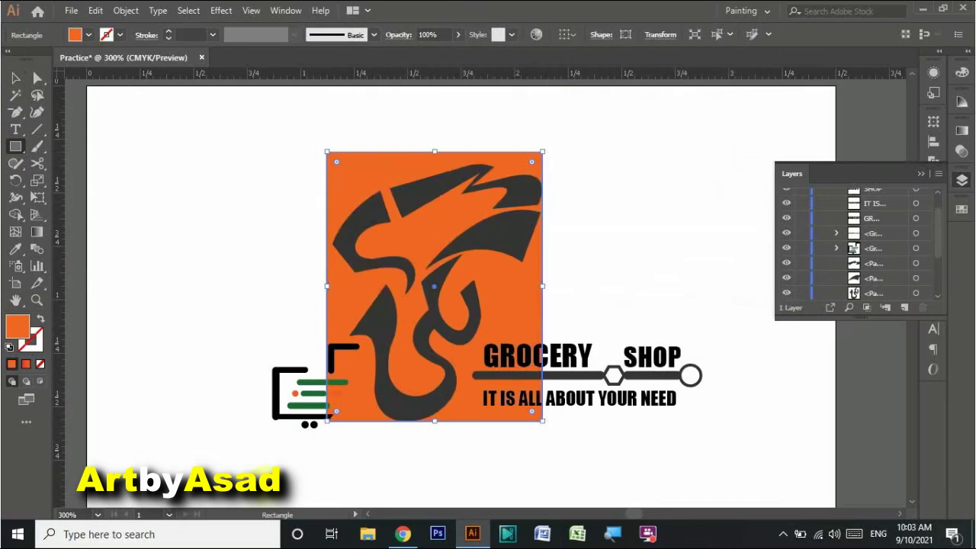
Step: Recolour the rectangle grey from the swatches and enlarge all artwork on the artboard
left_click(960, 210)
left_click(961, 211)
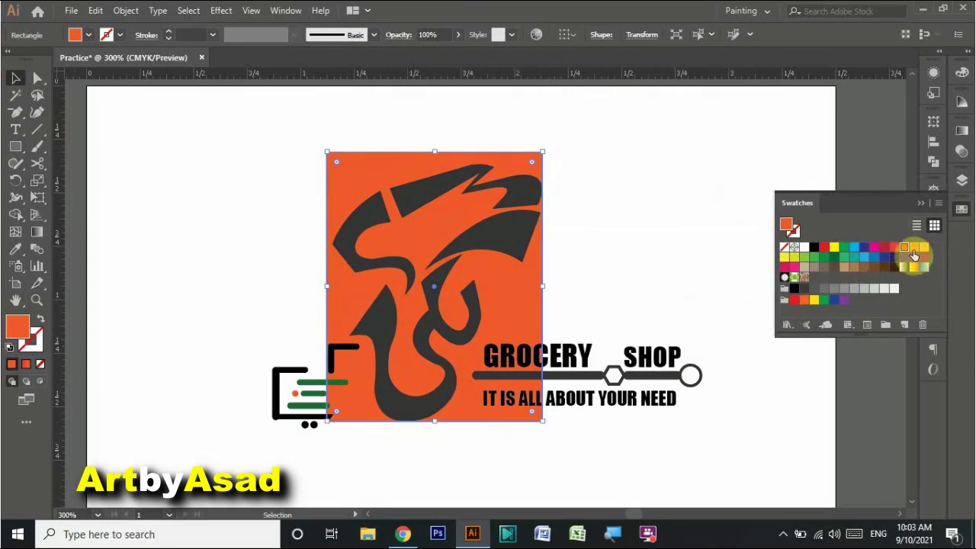
left_click(862, 267)
left_click(879, 266)
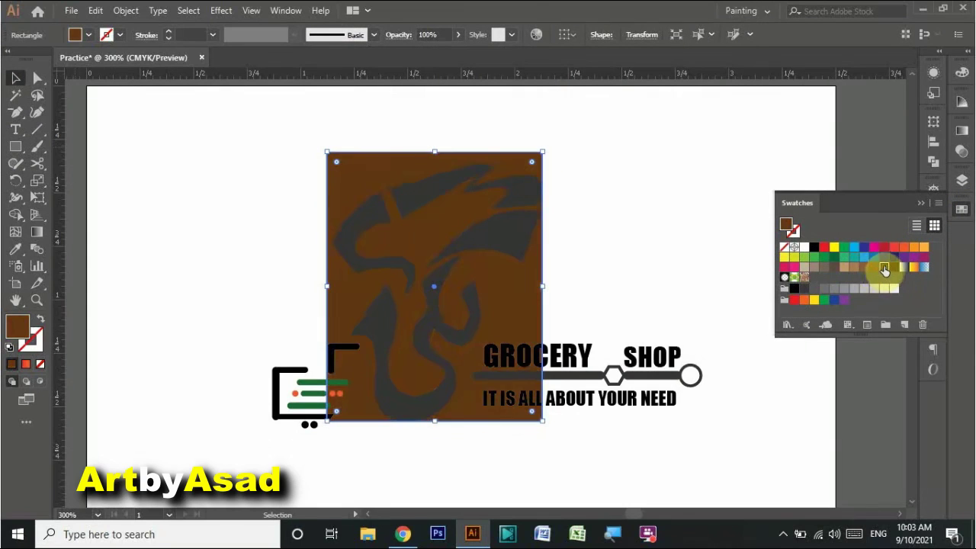
left_click(850, 289)
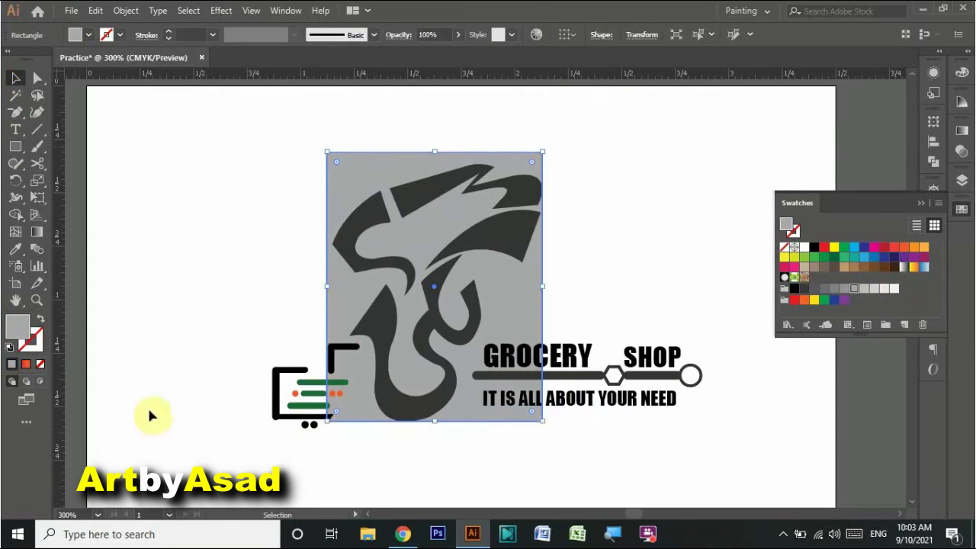
key("ctrl+minus")
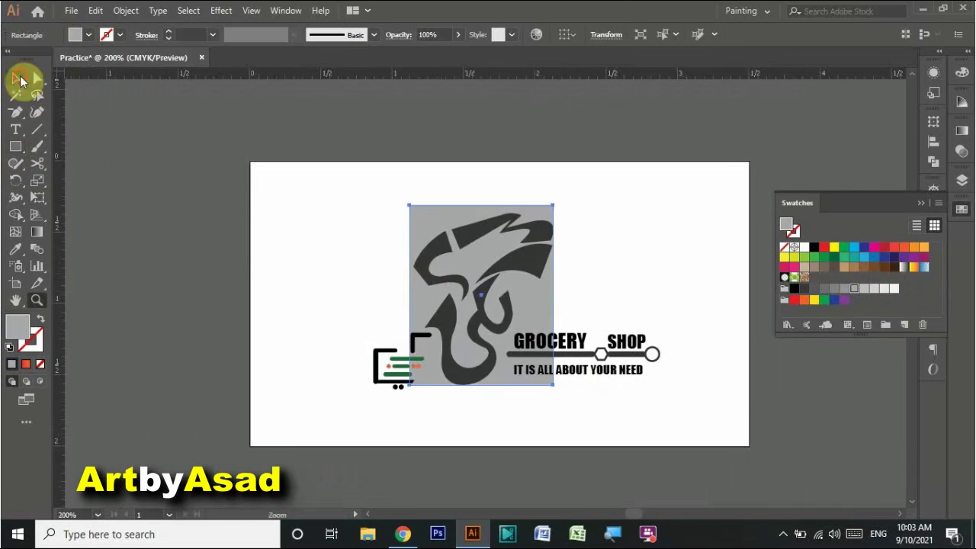
left_click(21, 79)
left_click_drag(338, 207, 747, 445)
Step: Ungroup the cart icon, leaving the swoosh logo's colour unchanged
left_click(308, 313)
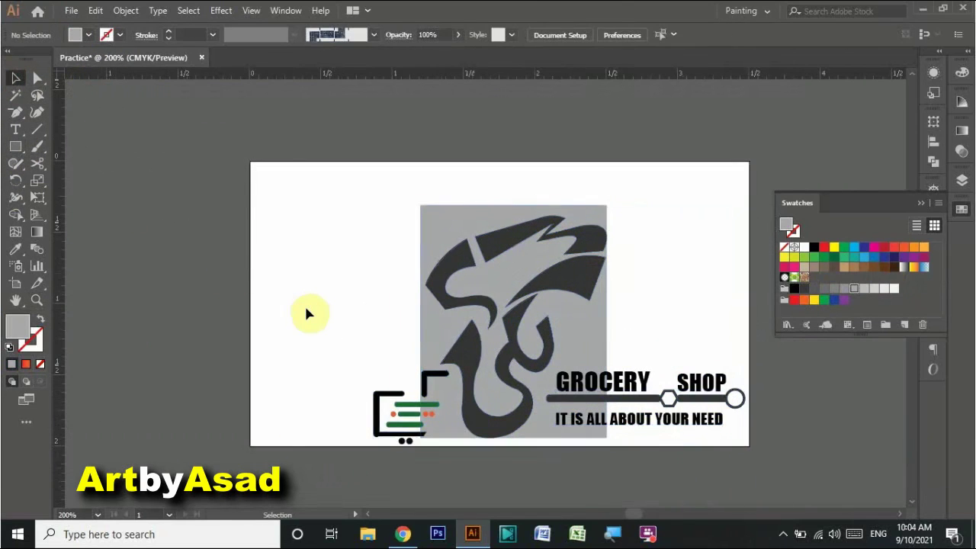
left_click(469, 292)
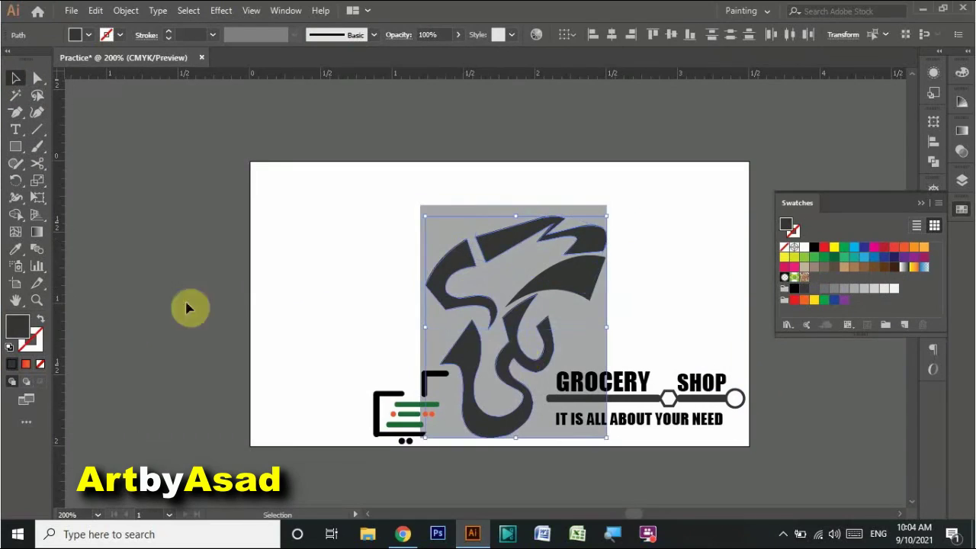
double_click(18, 328)
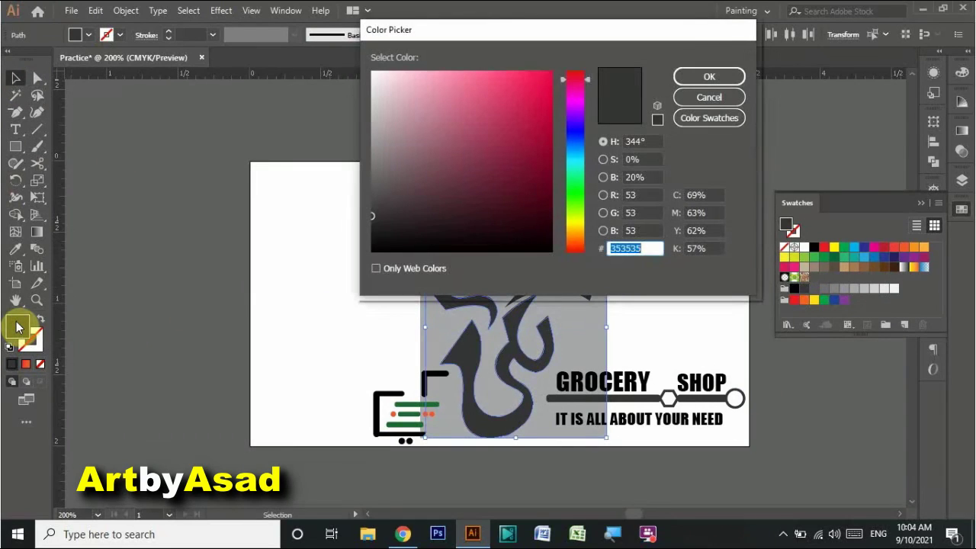
left_click(709, 97)
right_click(393, 391)
left_click(457, 283)
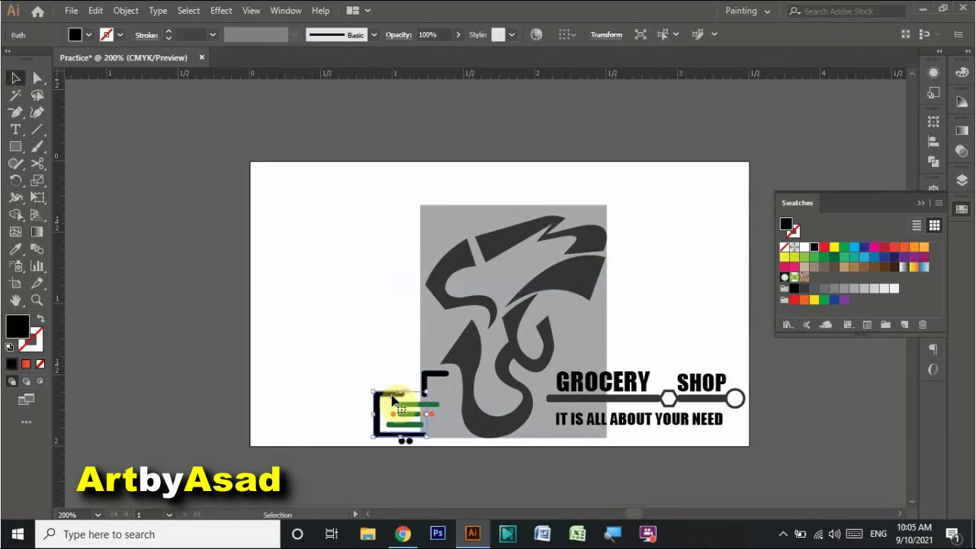
Step: Give the cart body outline a new light fill colour
right_click(444, 381)
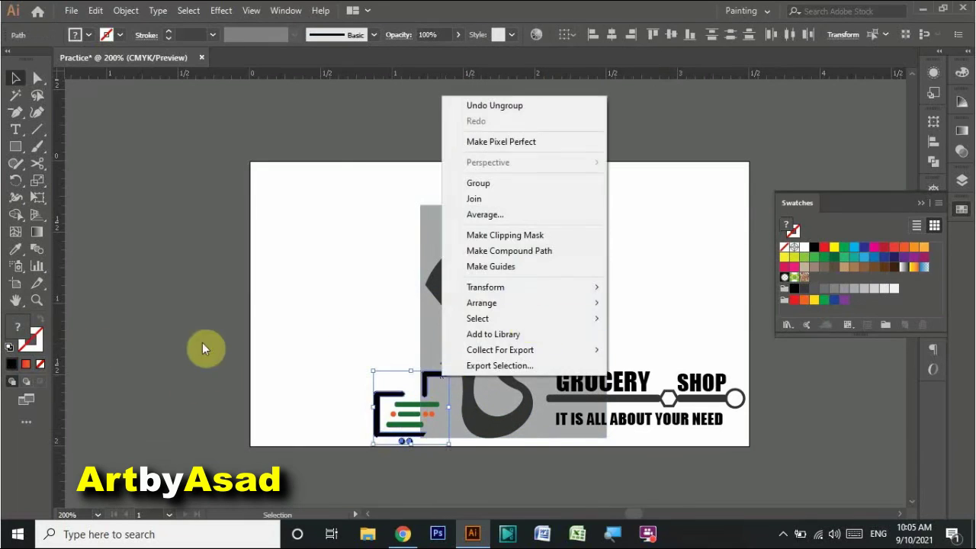
left_click(203, 348)
double_click(19, 329)
left_click(708, 76)
left_click(387, 402)
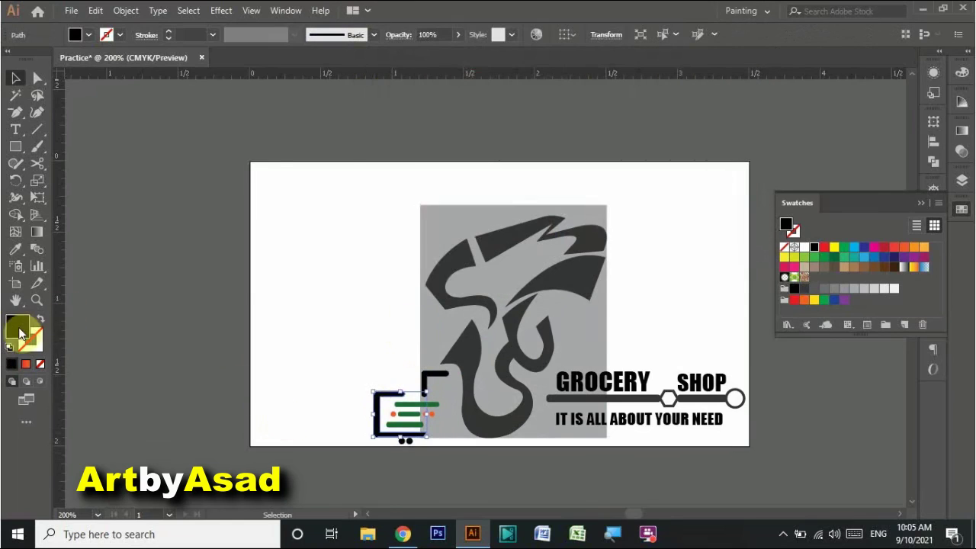
double_click(19, 330)
left_click(708, 76)
Step: Copy the cart body's light grey onto the handle and both wheels with the Eyedropper
left_click(11, 248)
left_click(381, 410)
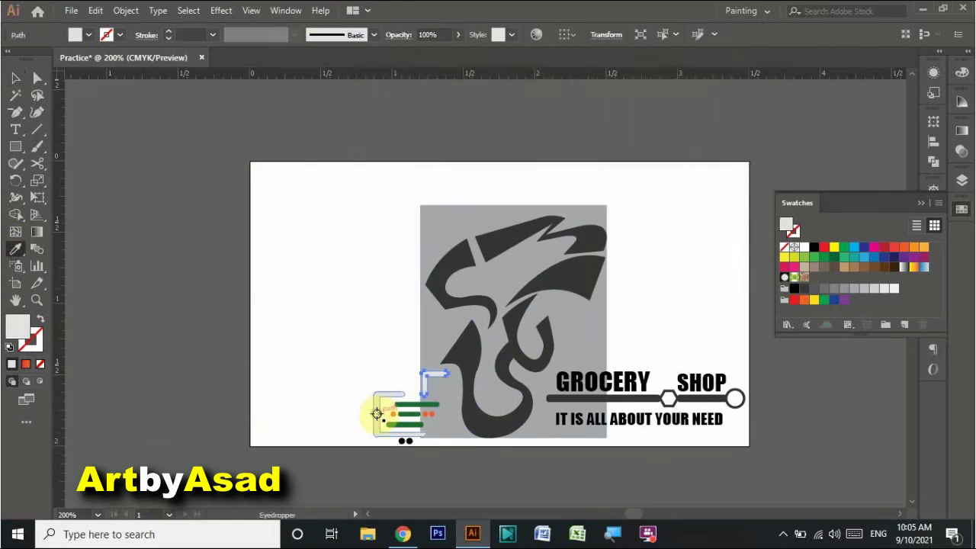
left_click(402, 445, "ctrl")
left_click(378, 402)
Step: Stretch the grey background rectangle to cover the whole artboard
key("v")
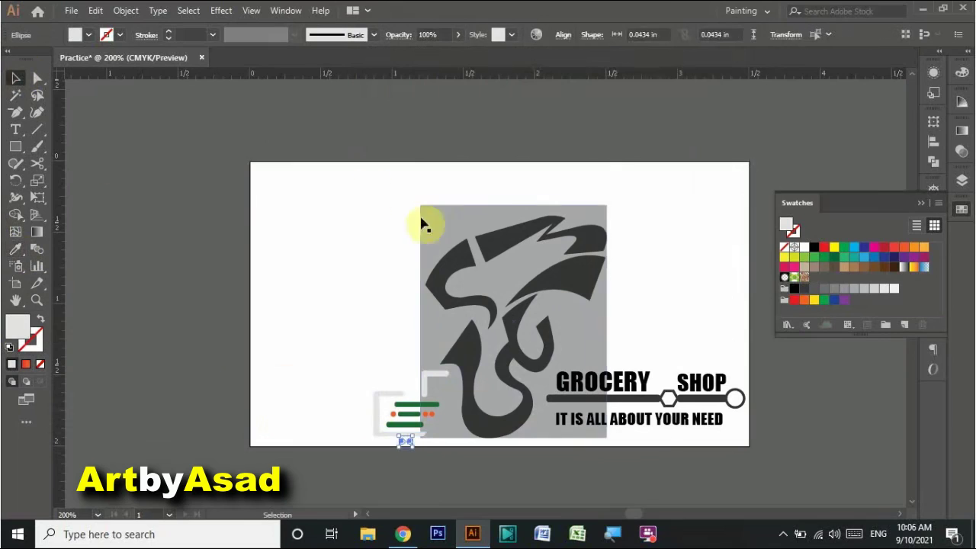
left_click(423, 221)
left_click_drag(606, 206, 747, 163)
left_click_drag(747, 439, 747, 446)
left_click_drag(420, 163, 250, 163)
left_click(611, 393)
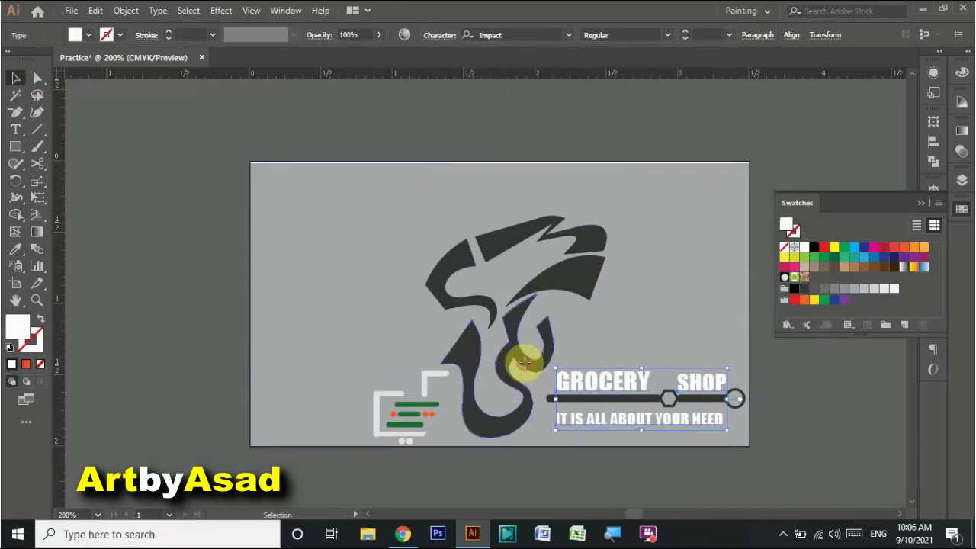
Step: Make the title and tagline white and the swoosh logo light grey
left_click(523, 359)
left_click(584, 275)
double_click(17, 326)
key("Return")
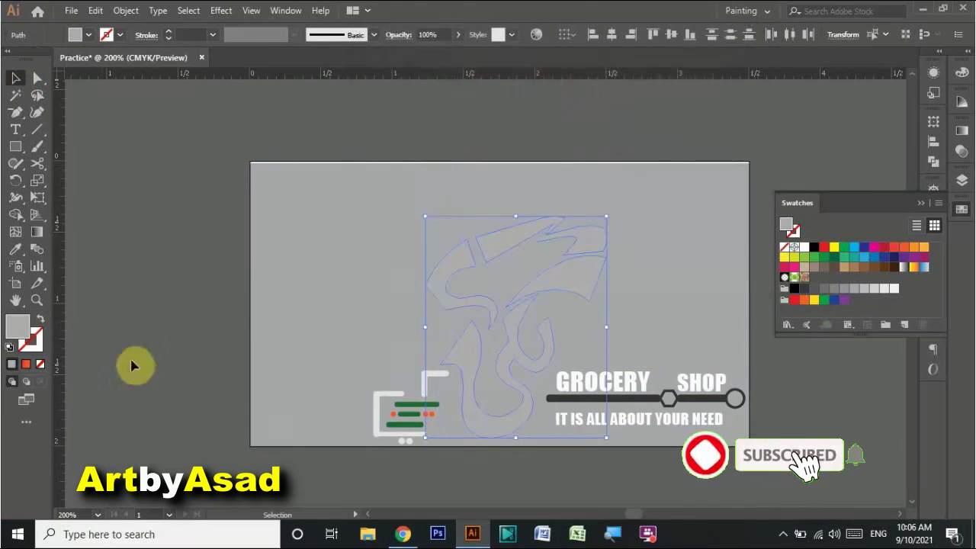
double_click(20, 330)
left_click(735, 90)
Step: Fill the background black (000000) and raise the swoosh logo above the text
left_click(305, 343)
double_click(19, 328)
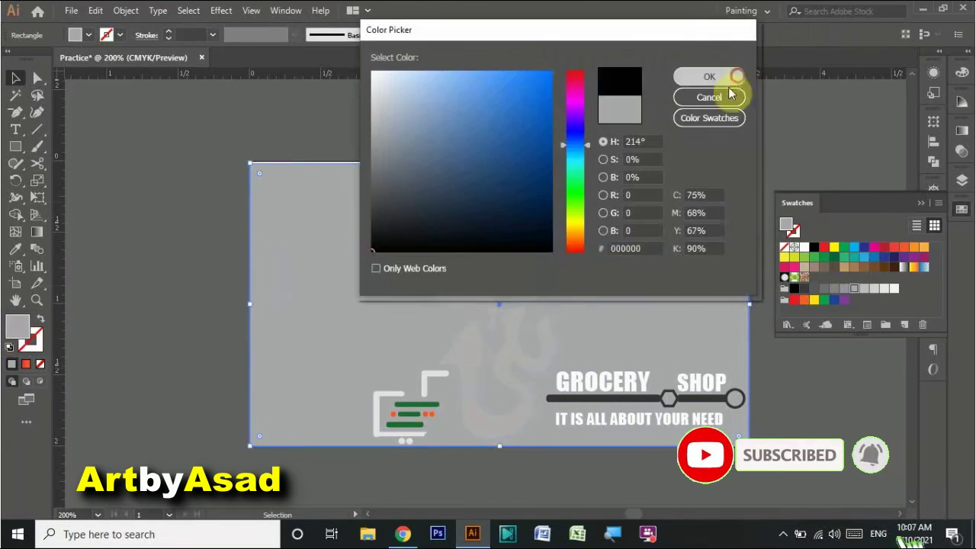
left_click(734, 80)
left_click(539, 345)
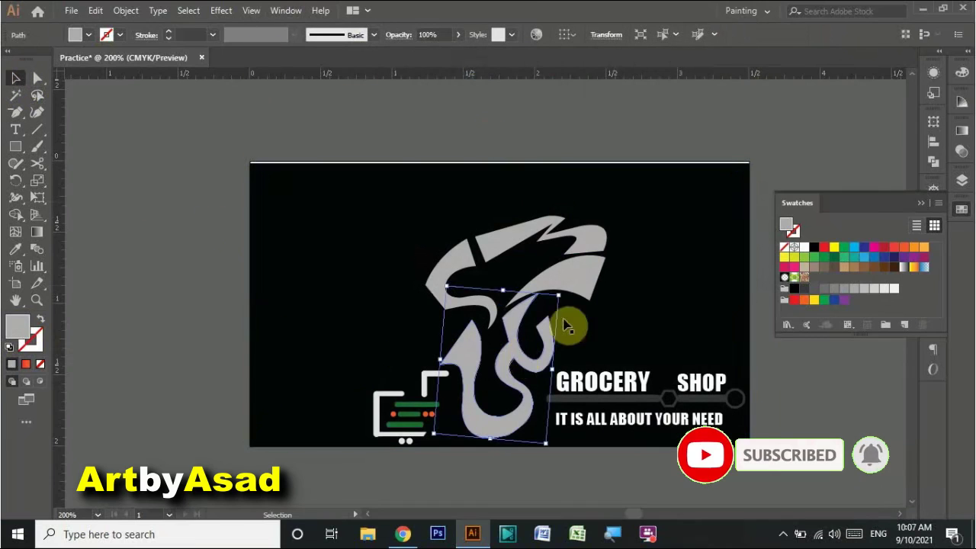
left_click(458, 272, "shift")
left_click_drag(511, 344, 512, 310)
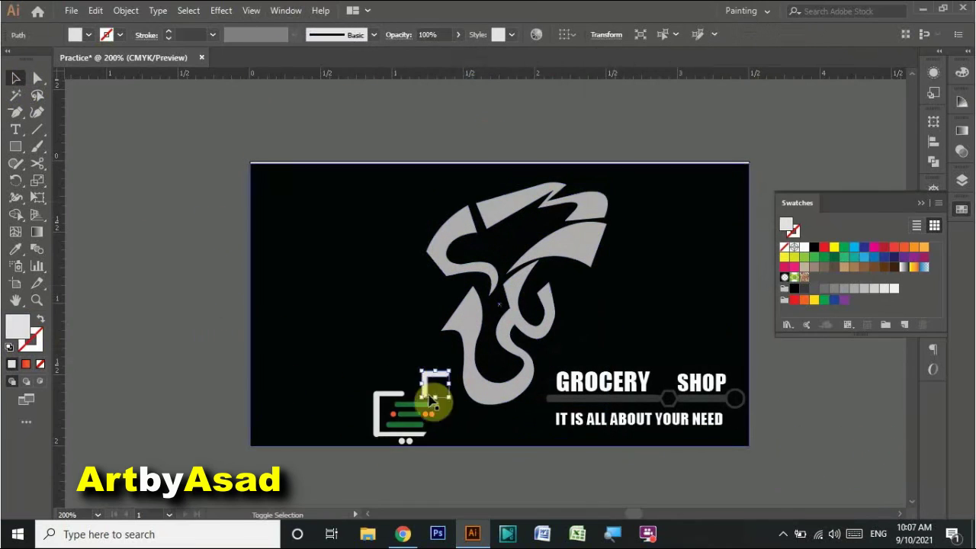
Step: Reposition the cart icon and group its pieces together
mouse_move(414, 408)
left_mouse_down()
mouse_move(426, 425)
mouse_move(412, 452)
left_mouse_up()
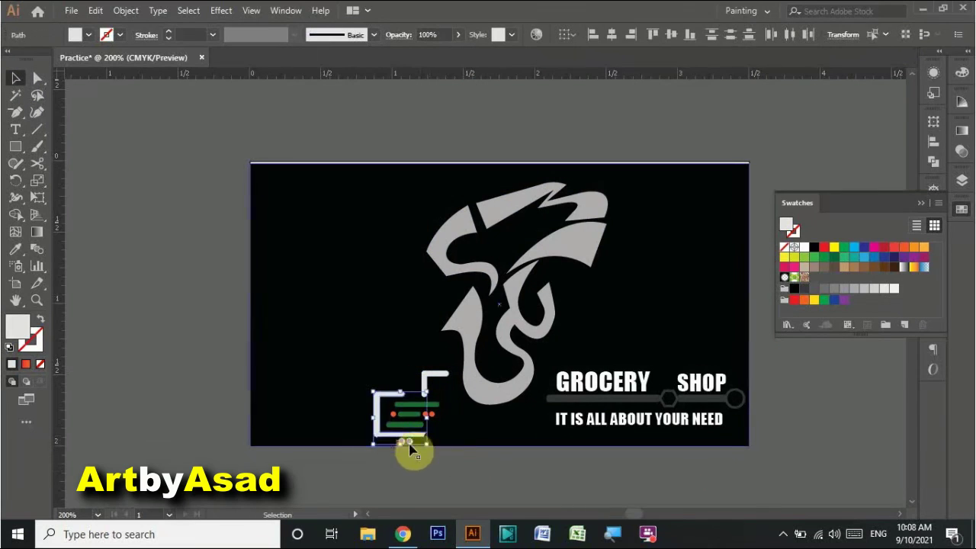
right_click(381, 429)
left_click(490, 247)
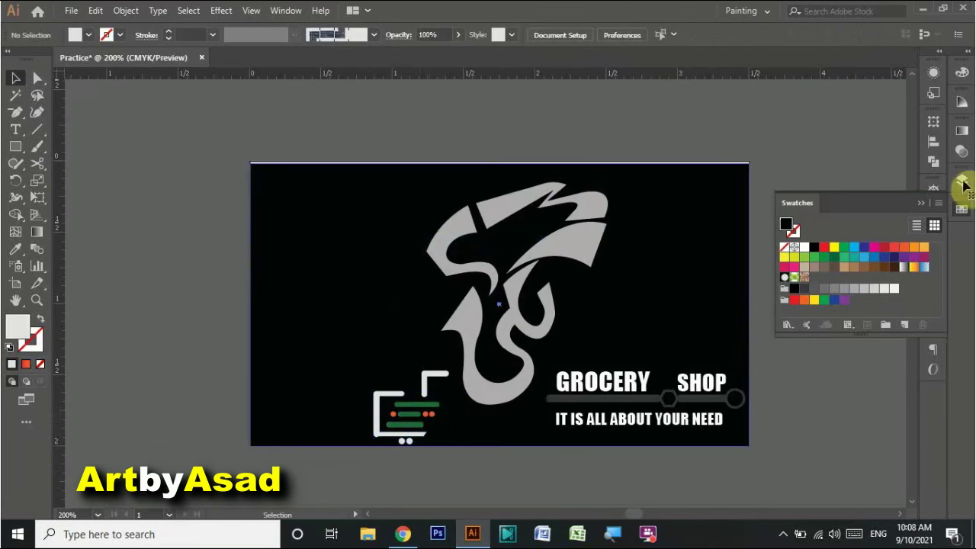
Step: Group the cart icon parts and move the GROCERY SHOP text up slightly
left_click(962, 180)
left_click(442, 436)
right_click(410, 412)
left_click(484, 285)
left_click(351, 350)
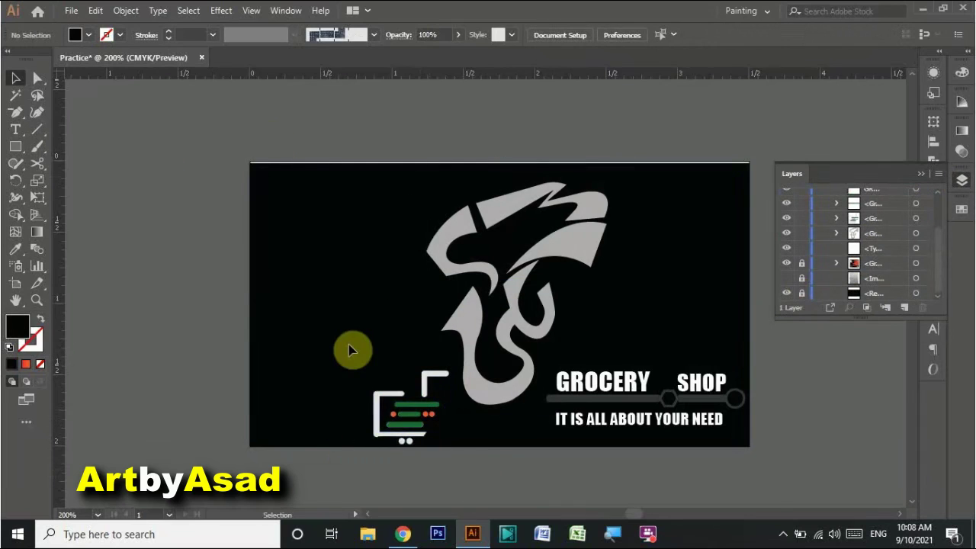
left_click_drag(637, 374, 636, 366)
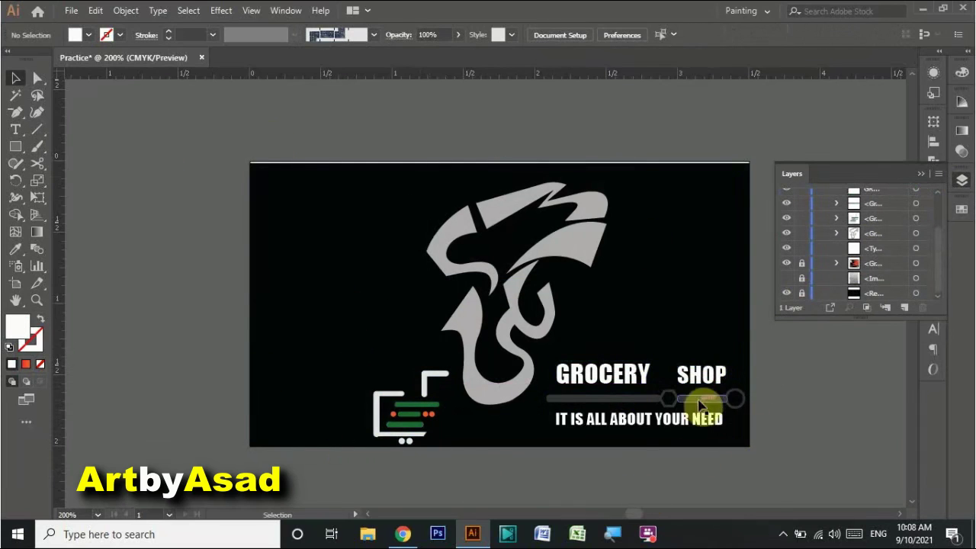
Step: Ungroup the divider line and turn its left segment white
left_click(652, 404)
right_click(675, 402)
left_click(697, 289)
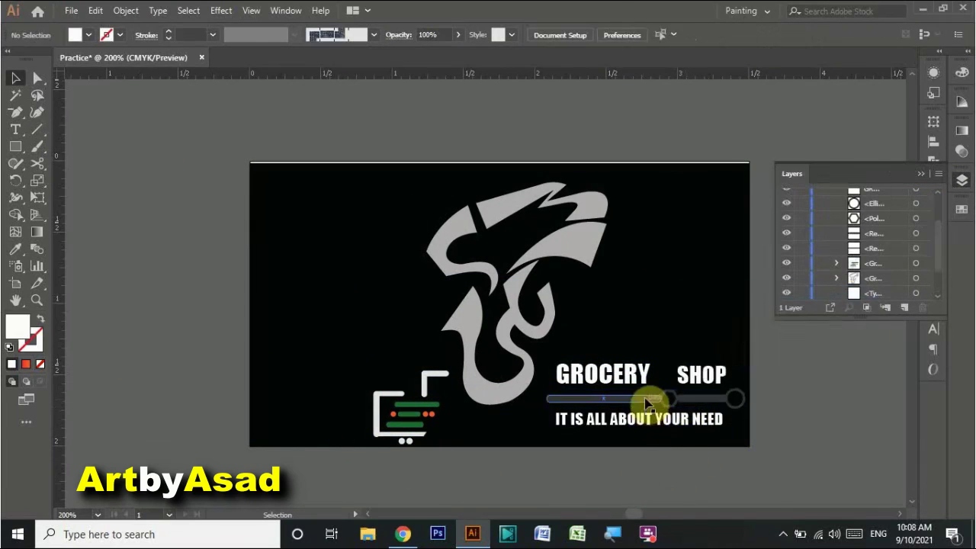
left_click(649, 400)
left_click(375, 81)
Step: Turn the divider line's grey right segment white as well
left_click(724, 74)
left_click(697, 398)
double_click(17, 326)
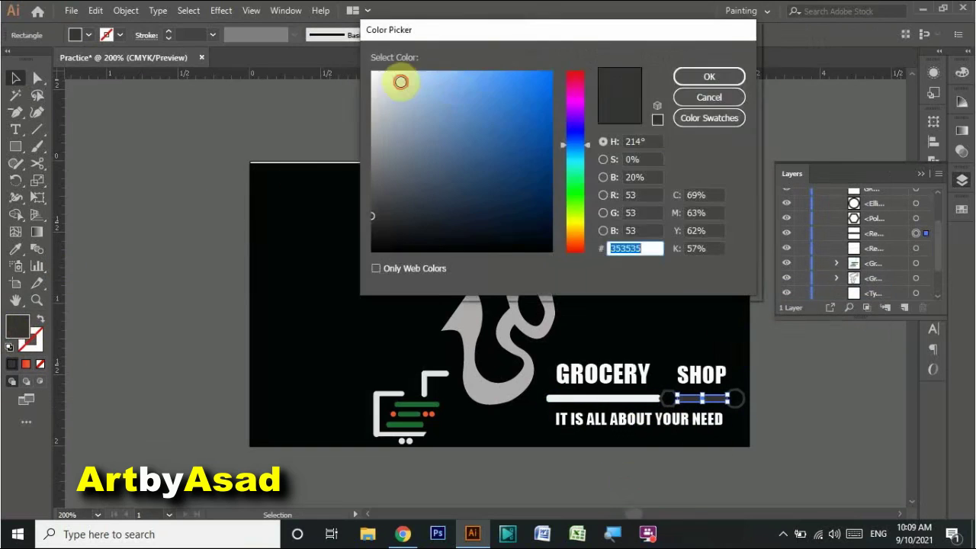
left_click(398, 81)
key("Return")
left_click(713, 398)
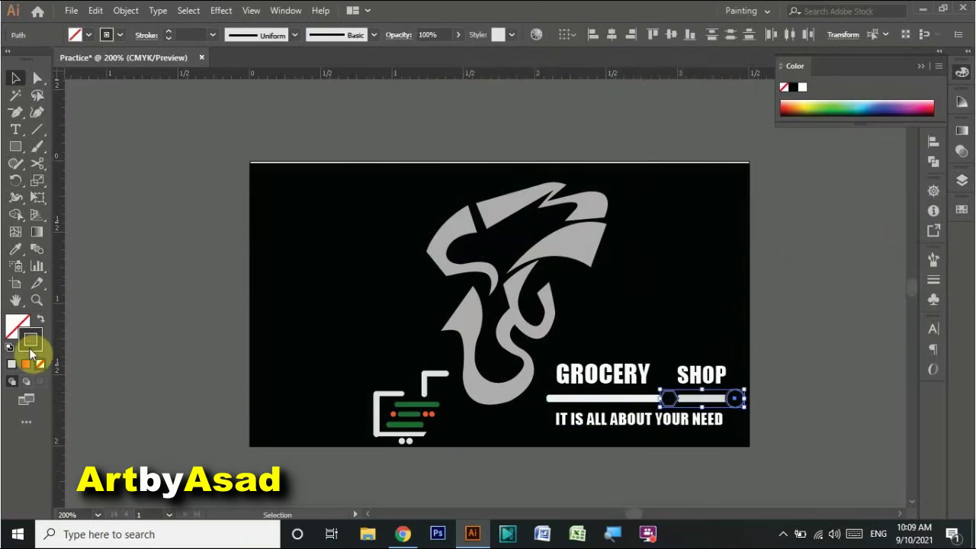
double_click(19, 328)
left_click(877, 272)
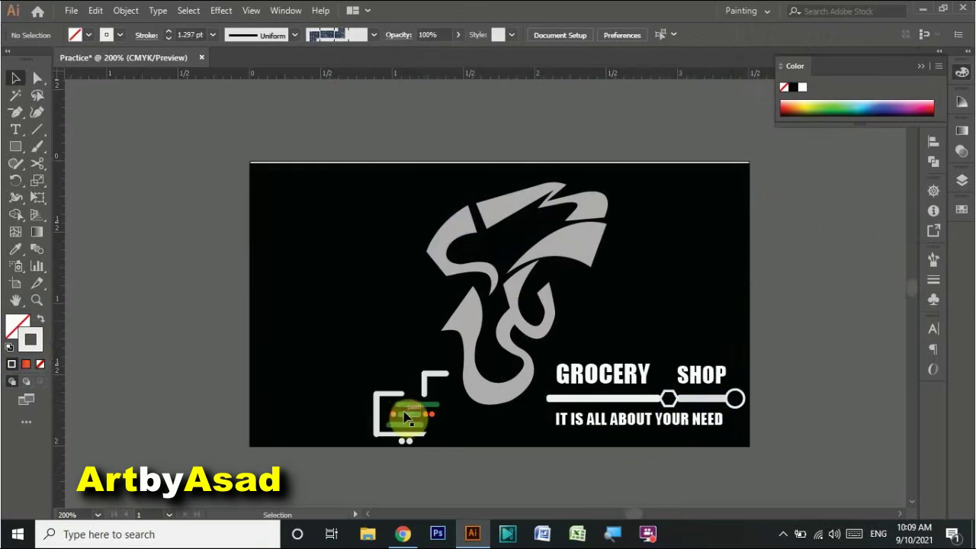
Step: Enlarge the cart icon, move it up-left, and shift the swoosh slightly left
left_click_drag(392, 414, 403, 389)
left_click_drag(425, 435, 431, 440)
left_click(799, 325)
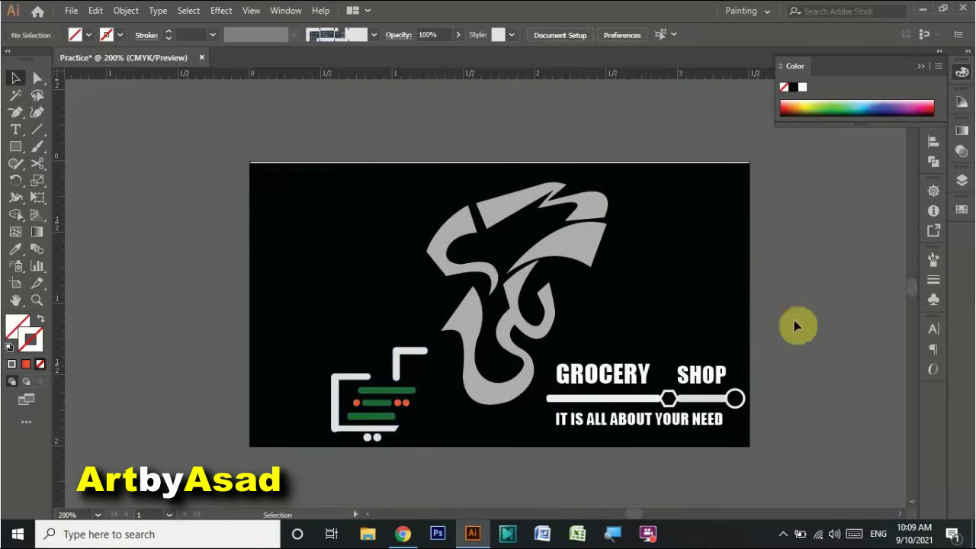
left_click_drag(533, 393, 508, 394)
Step: Extend the background's top edge slightly and move the swoosh and cart right
left_click(772, 220)
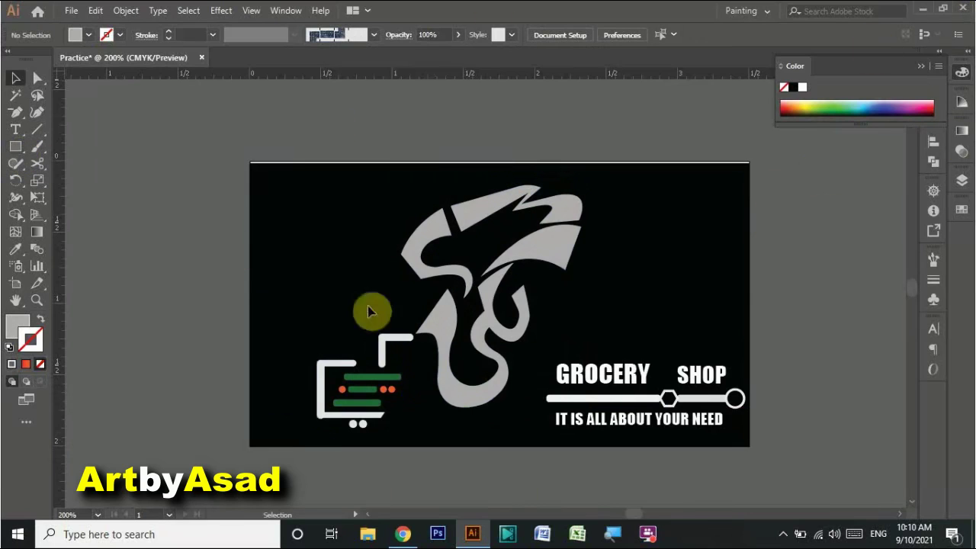
left_click(962, 179)
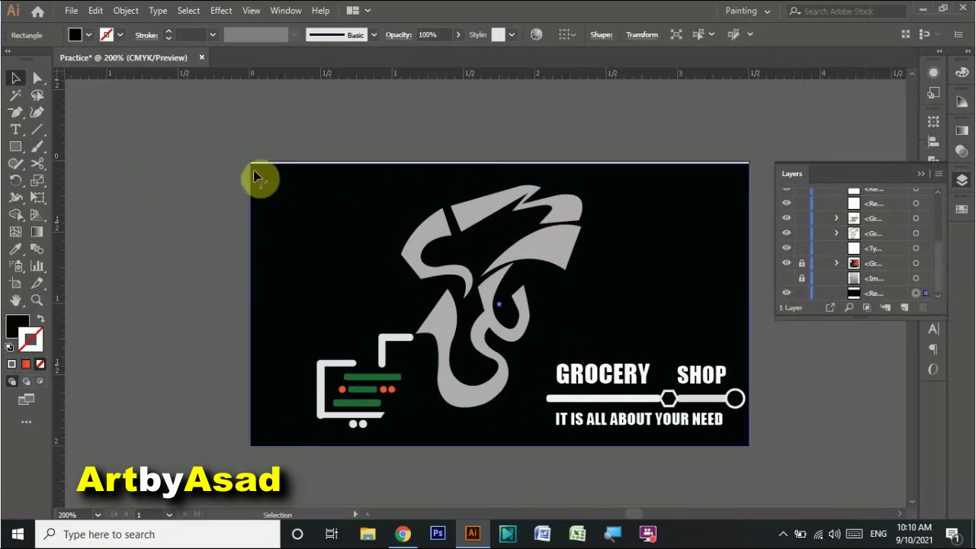
left_click_drag(251, 164, 246, 158)
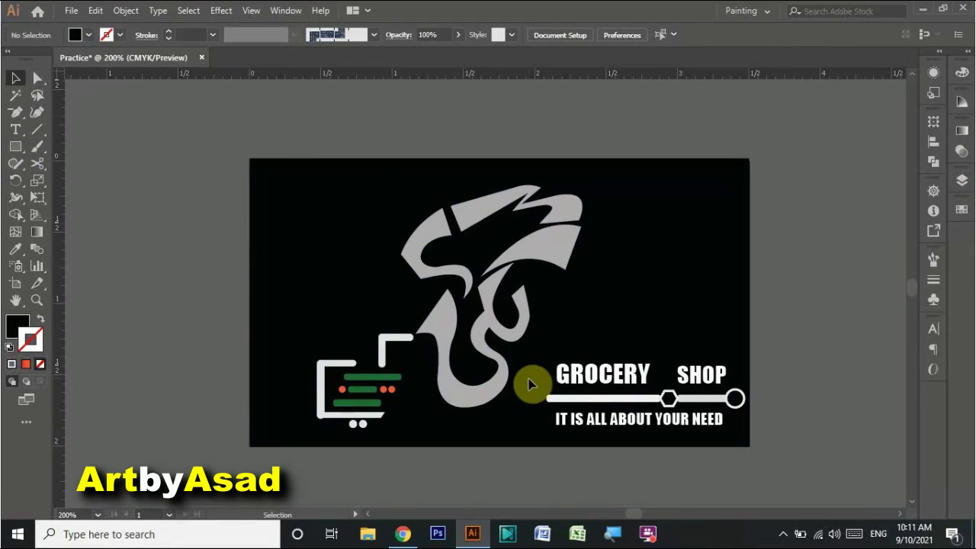
left_click(545, 329)
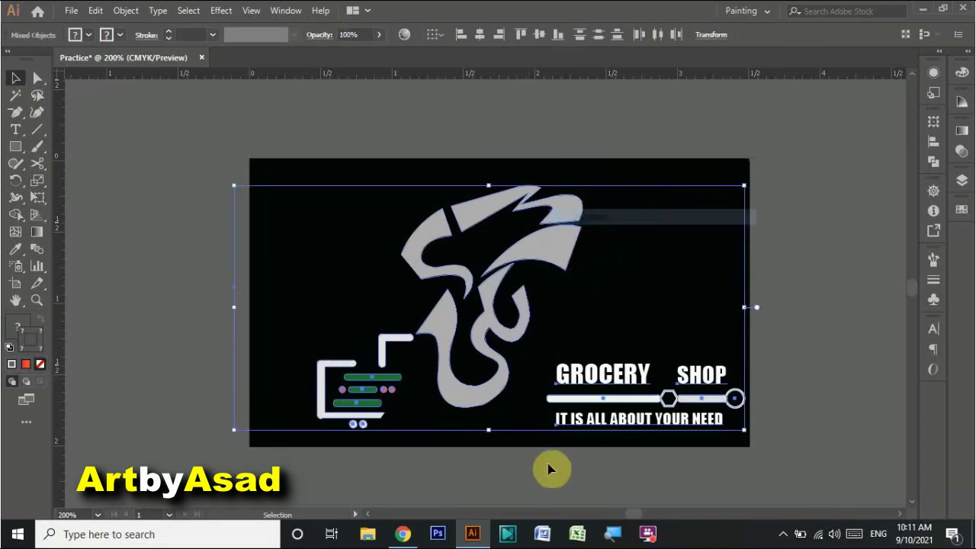
left_click(500, 383)
left_click(374, 389, "shift")
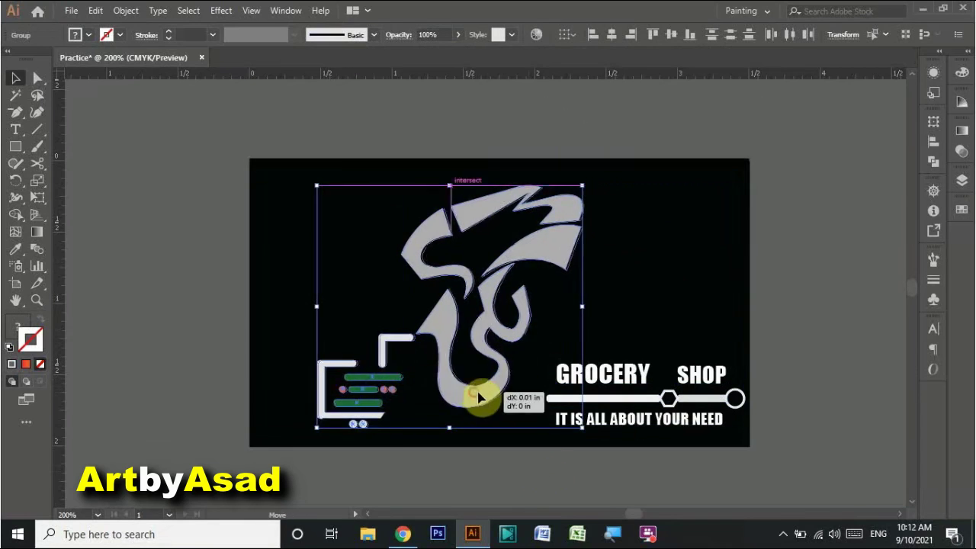
left_click_drag(468, 399, 500, 399)
Step: Colour GROCERY orange by sampling the cart's orange dot
left_click(789, 314)
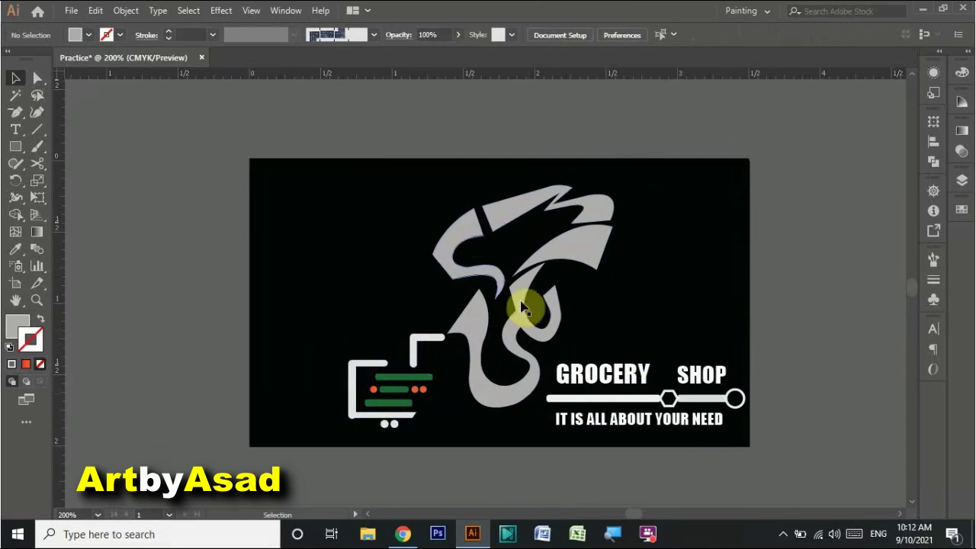
left_click(603, 373)
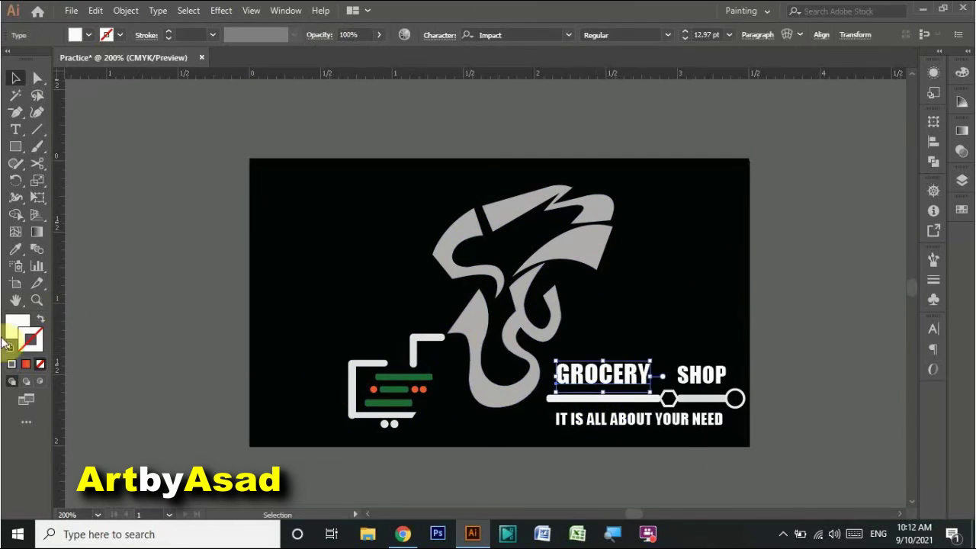
left_click(420, 389)
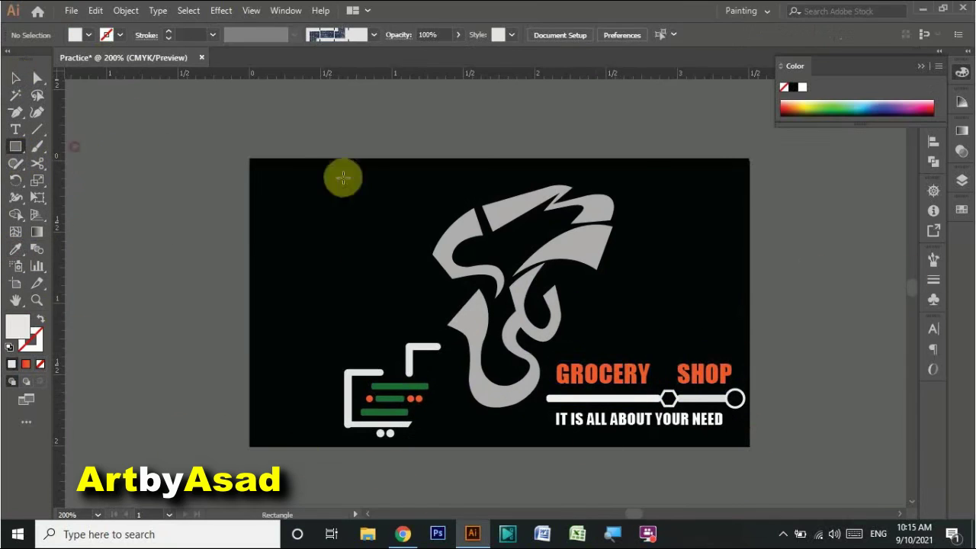
Step: Draw an orange square in the poster's top-right corner
left_click_drag(648, 179, 726, 267)
left_click(961, 208)
left_click(904, 247)
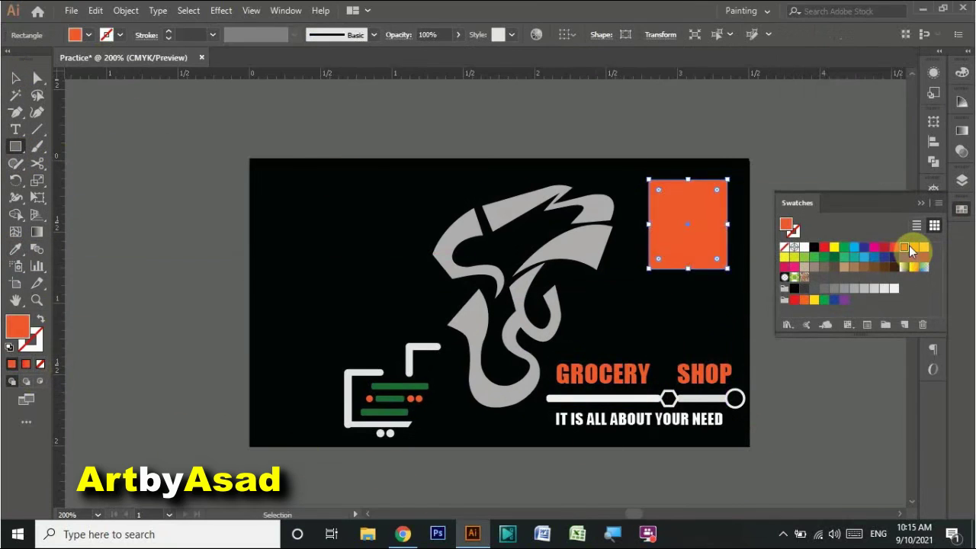
left_click(15, 78)
mouse_move(726, 181)
left_mouse_down()
mouse_move(724, 195)
mouse_move(717, 188)
left_mouse_up()
Step: Duplicate it as a brown square centred inside a slightly larger orange frame
left_click_drag(689, 219, 707, 208, "alt")
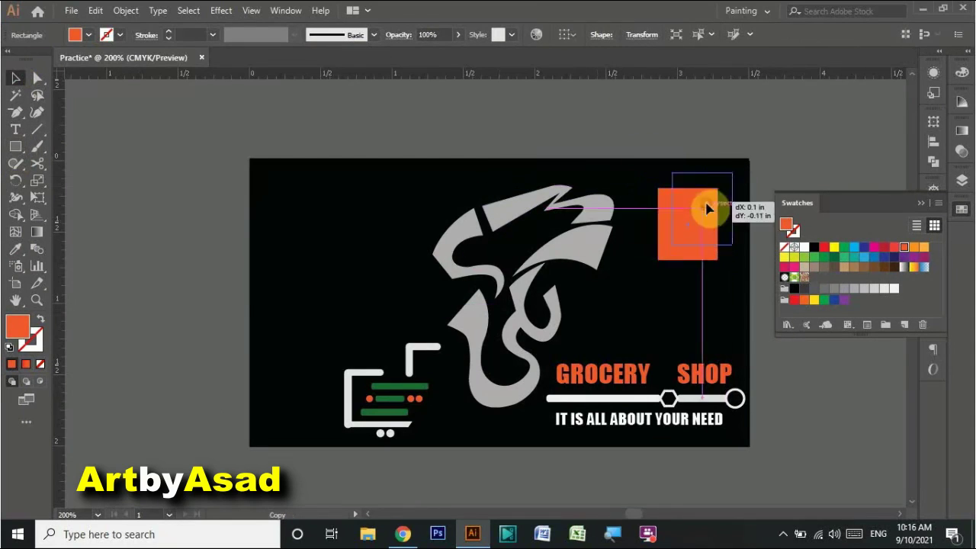
left_click(894, 269)
left_click(660, 244)
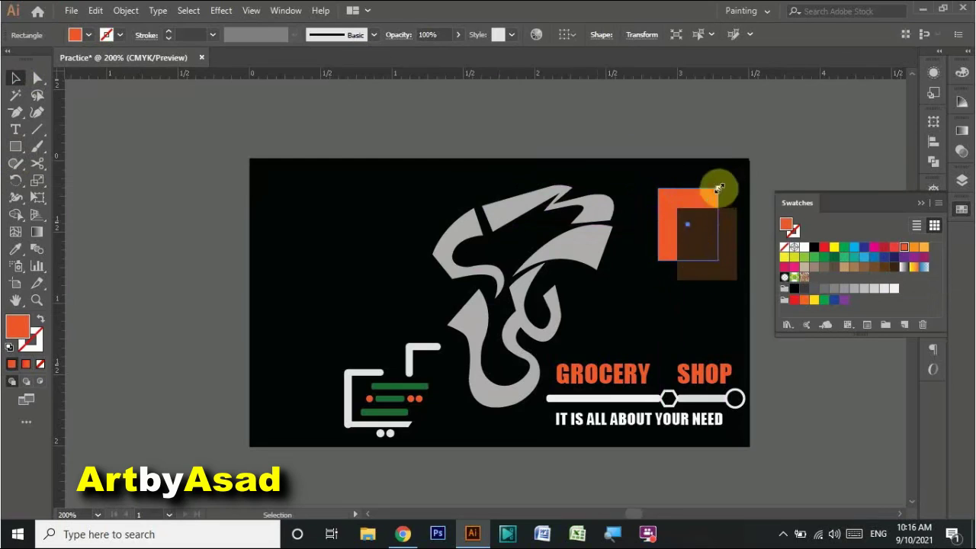
left_click_drag(719, 188, 730, 173)
left_click_drag(704, 247, 702, 252)
left_click(562, 35)
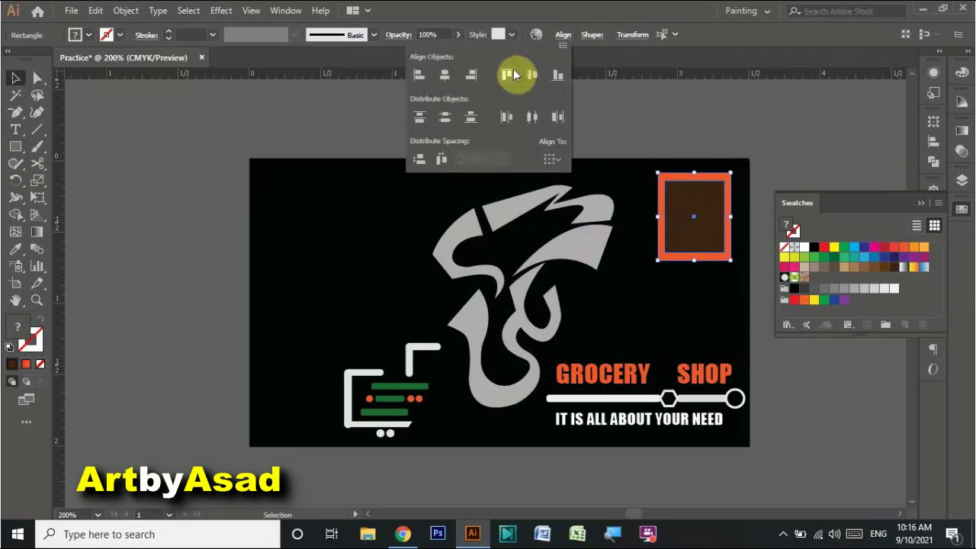
Step: Add Ai lettering, place it in the brown square, and group the badge shapes
left_click(15, 129)
left_click(601, 128)
type("a")
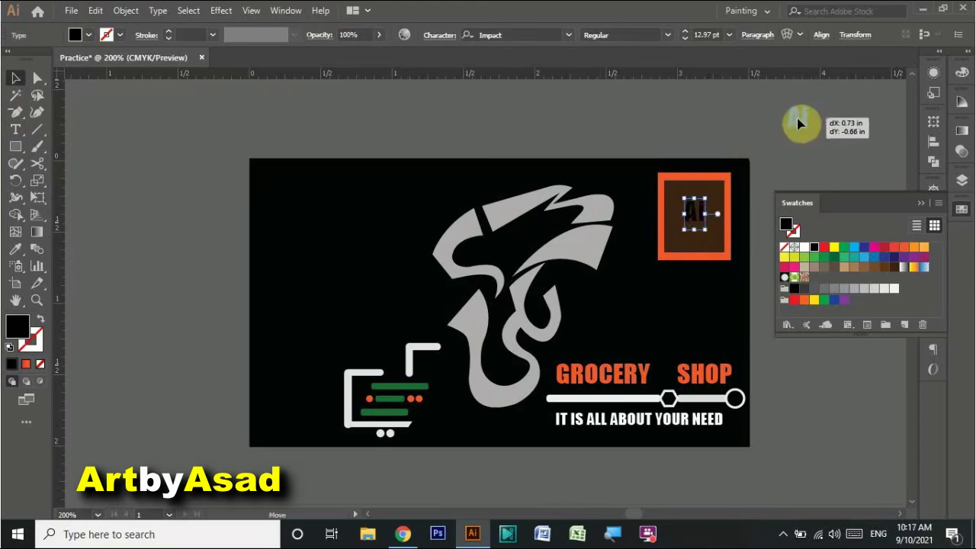
left_click_drag(701, 233, 800, 126)
right_click(684, 213)
left_click(691, 292)
mouse_move(689, 226)
left_mouse_down()
mouse_move(692, 218)
mouse_move(714, 258)
left_mouse_up()
Step: Enlarge the Ai lettering, colour it orange, and switch it from Impact to a thinner font
left_click(694, 205)
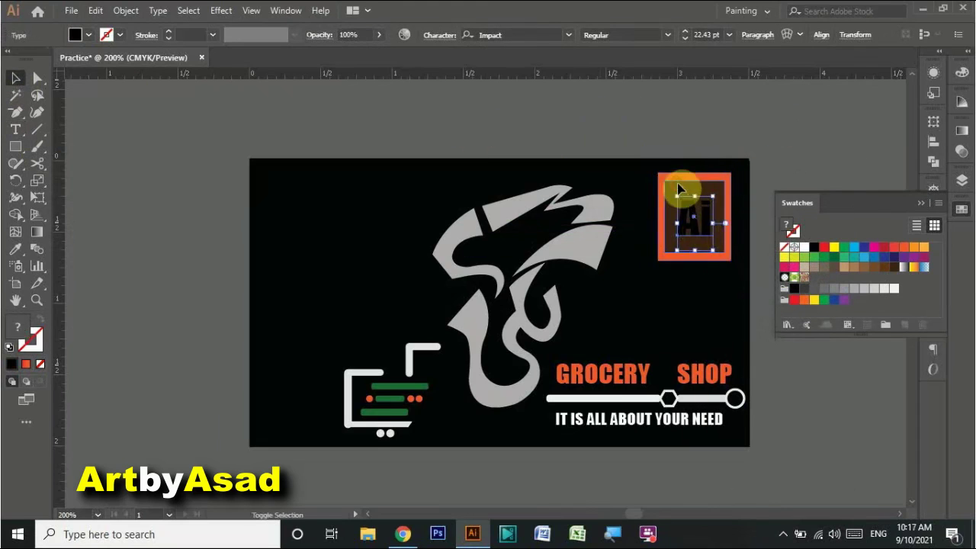
key("ctrl+shift+a")
left_click(700, 227)
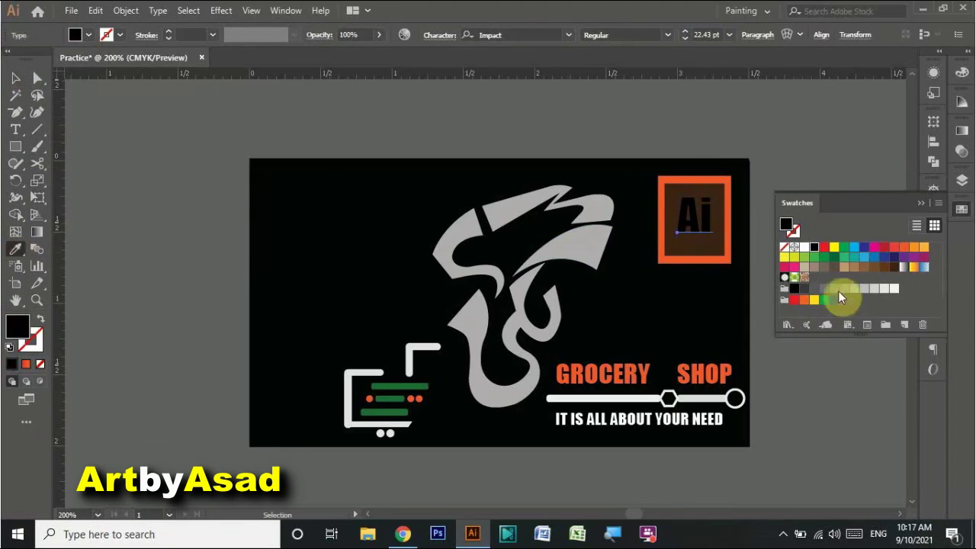
left_click(904, 247)
left_click(568, 34)
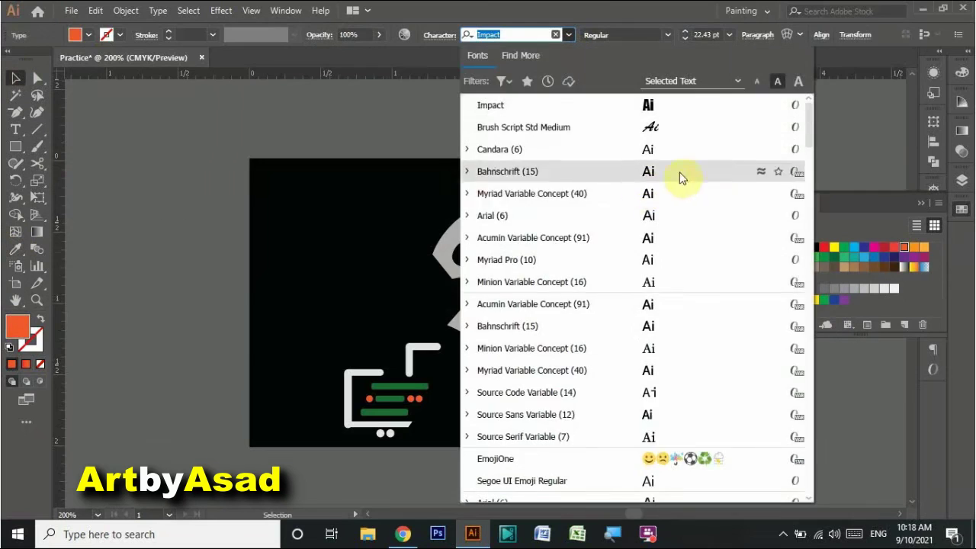
left_click(680, 178)
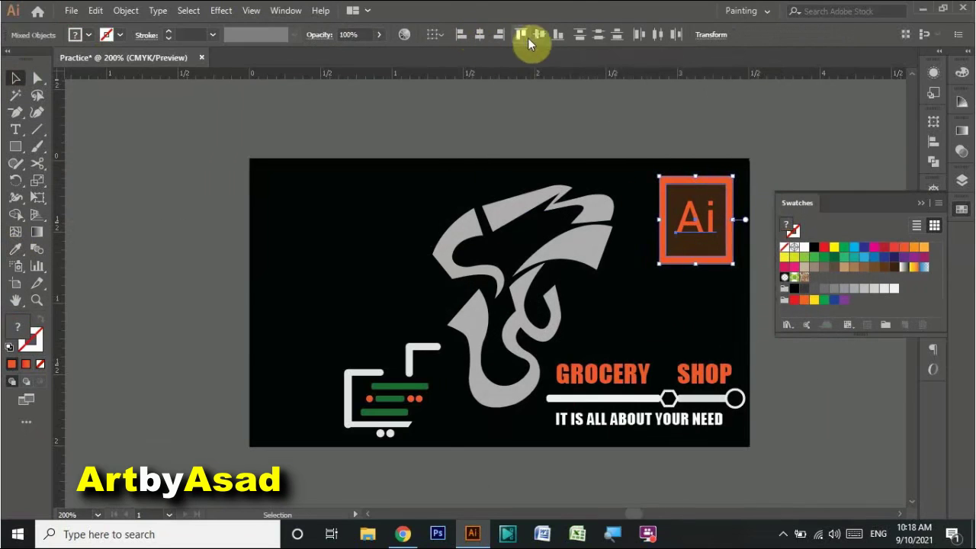
left_click(734, 138)
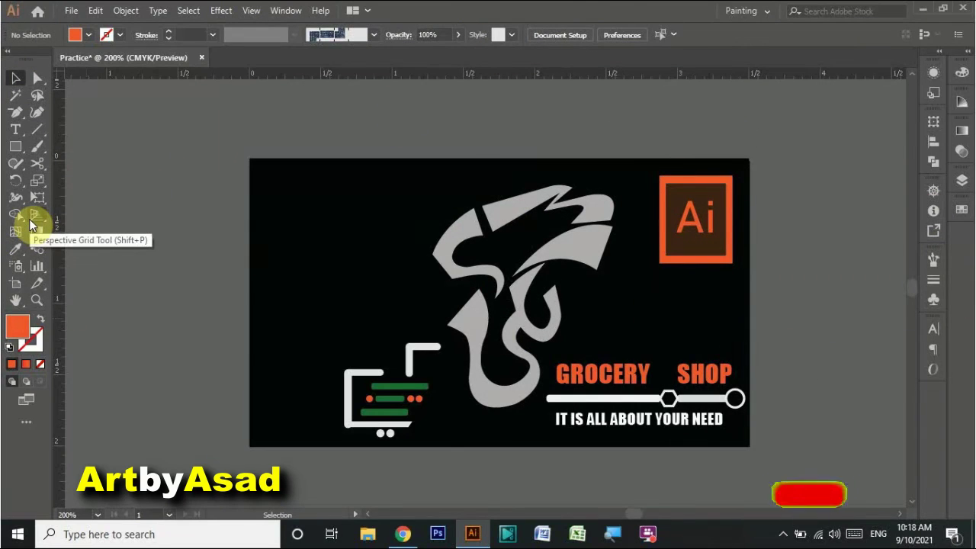
Step: Give the background rectangle a near-black fill
left_click(962, 179)
left_click(916, 293)
double_click(18, 326)
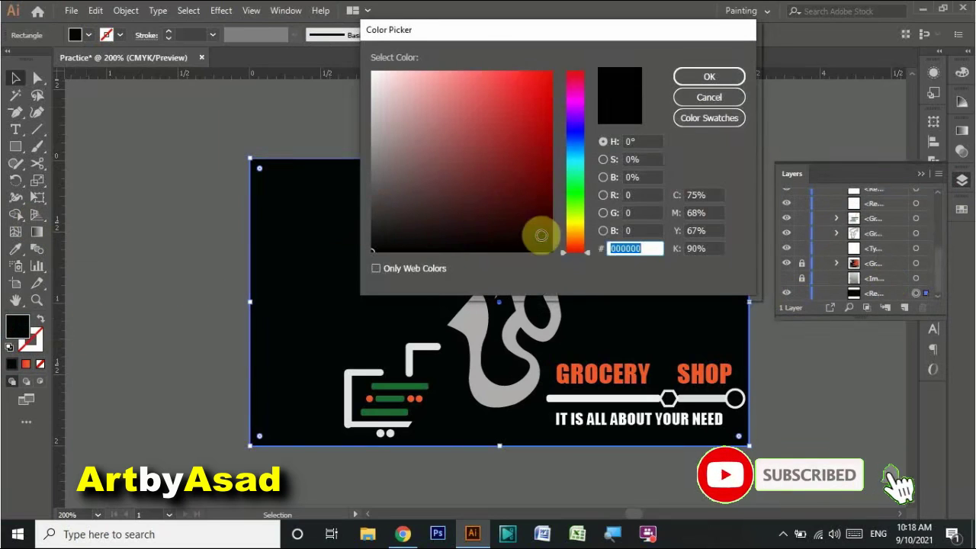
left_click_drag(540, 235, 511, 238)
left_click(709, 76)
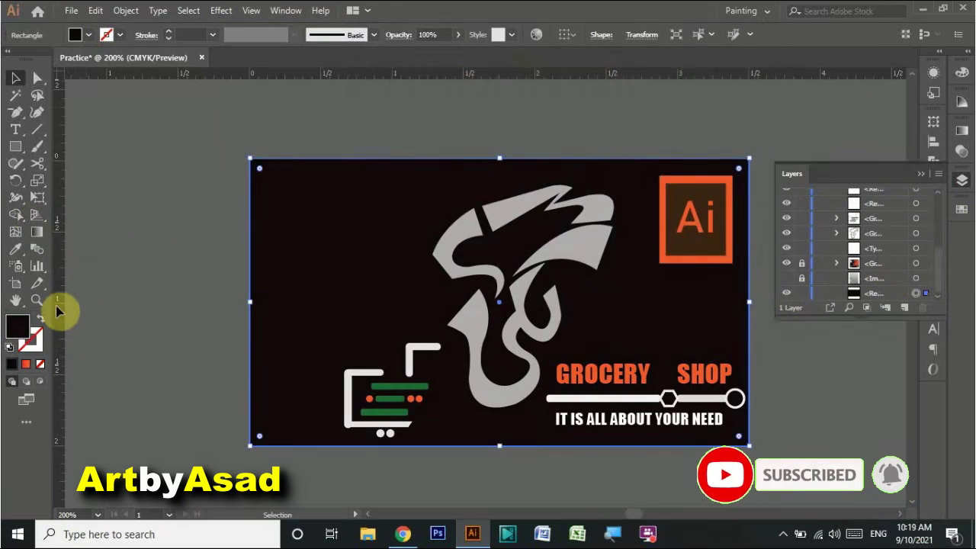
left_click(137, 128)
Step: Tilt the grey swoosh figure slightly
left_click(506, 401)
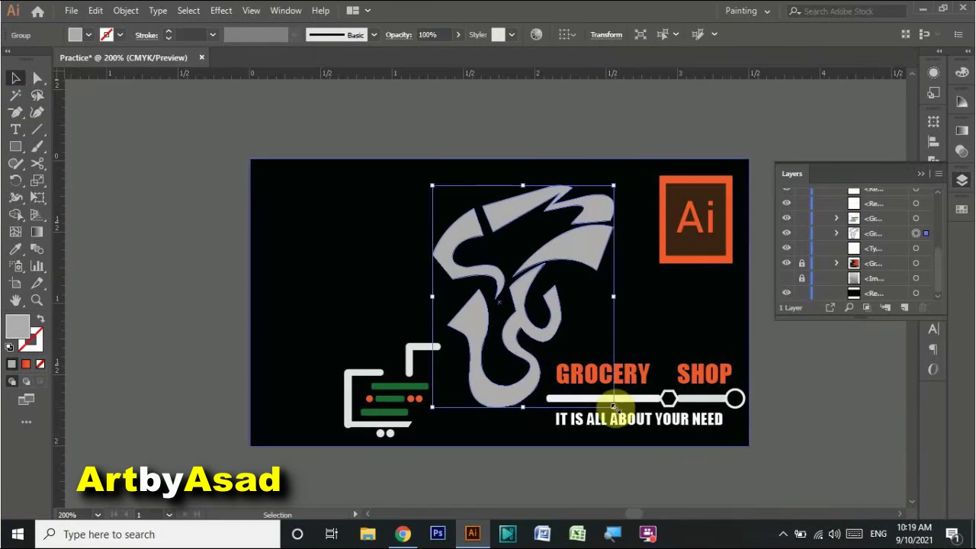
left_click_drag(614, 407, 541, 414)
left_click(164, 270)
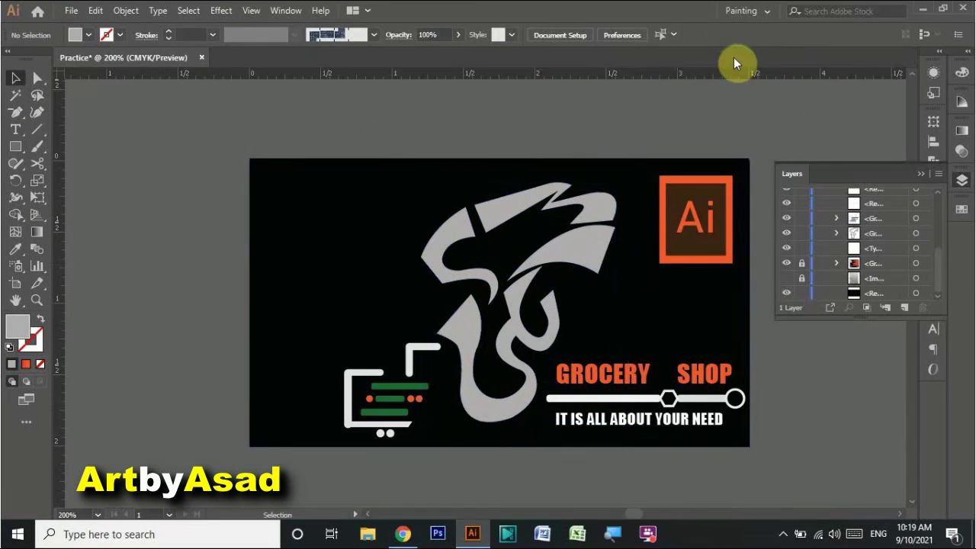
left_click(15, 112)
left_click(15, 129)
Step: Create the 'Poster Design' heading text at the poster's top left
left_click(277, 200)
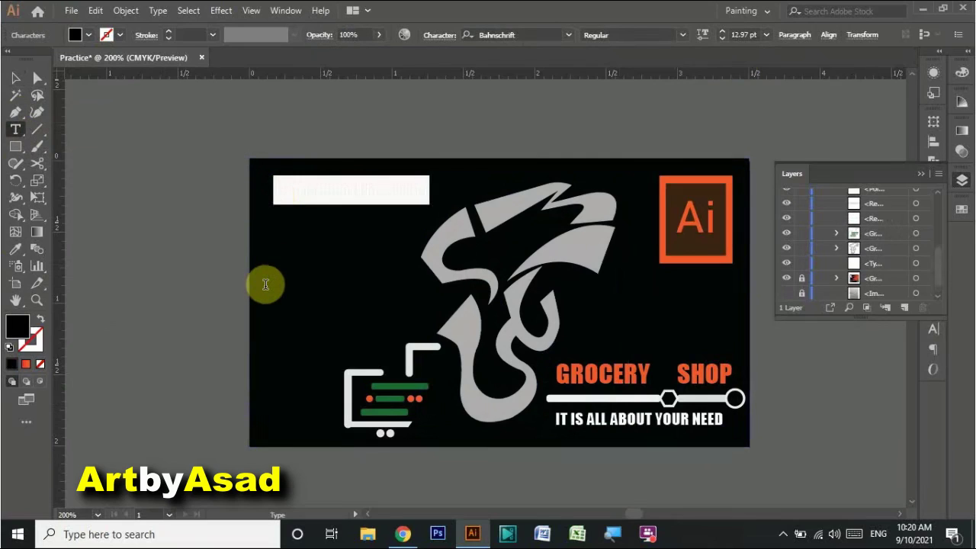
left_click(338, 305, "ctrl")
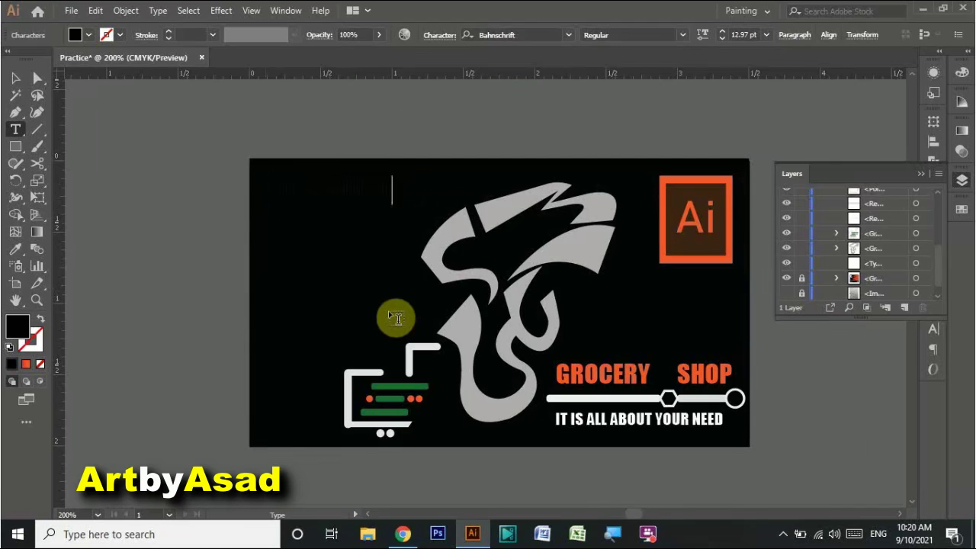
key("ctrl+BackSpace")
key("ctrl+BackSpace")
type("Grocery")
key("Escape")
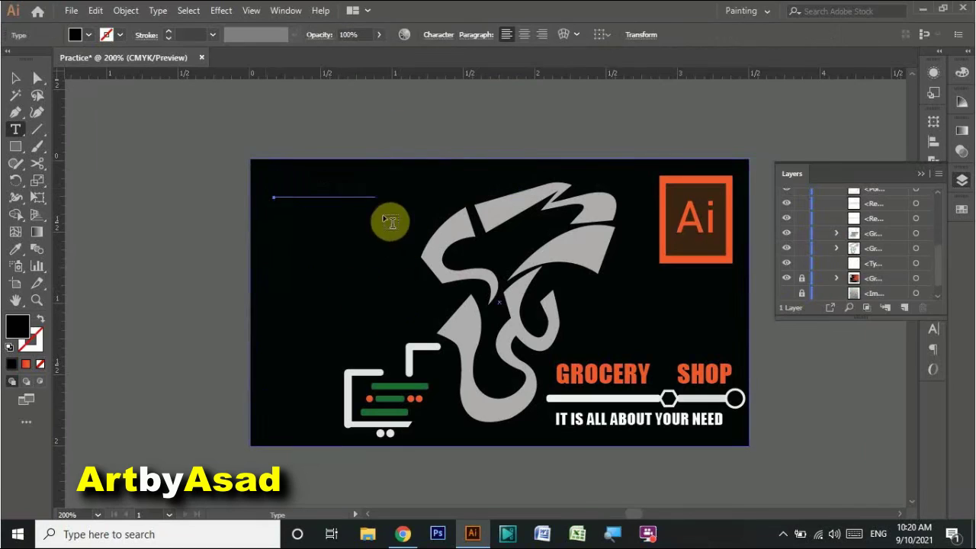
left_click(389, 222)
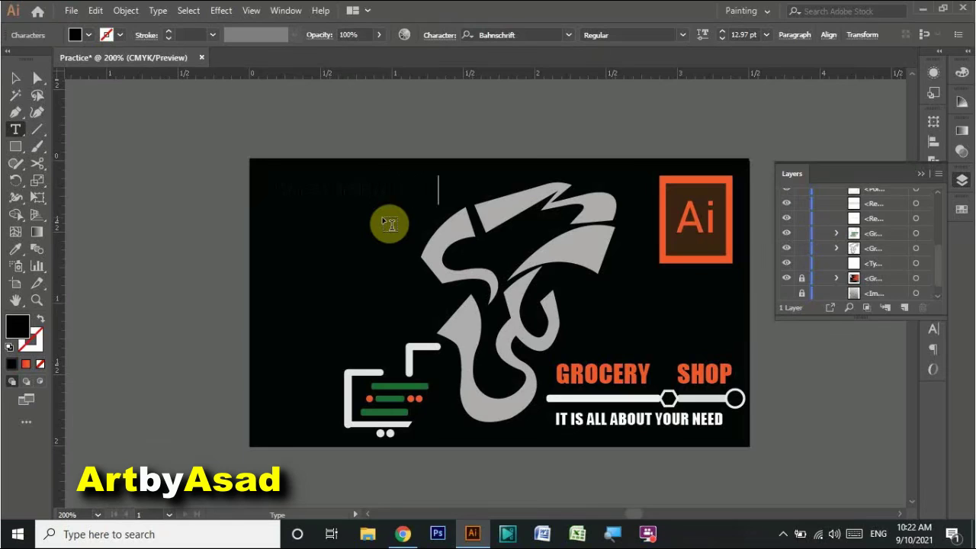
key("Escape")
Step: Make the heading white in Impact and nudge it into place
double_click(17, 326)
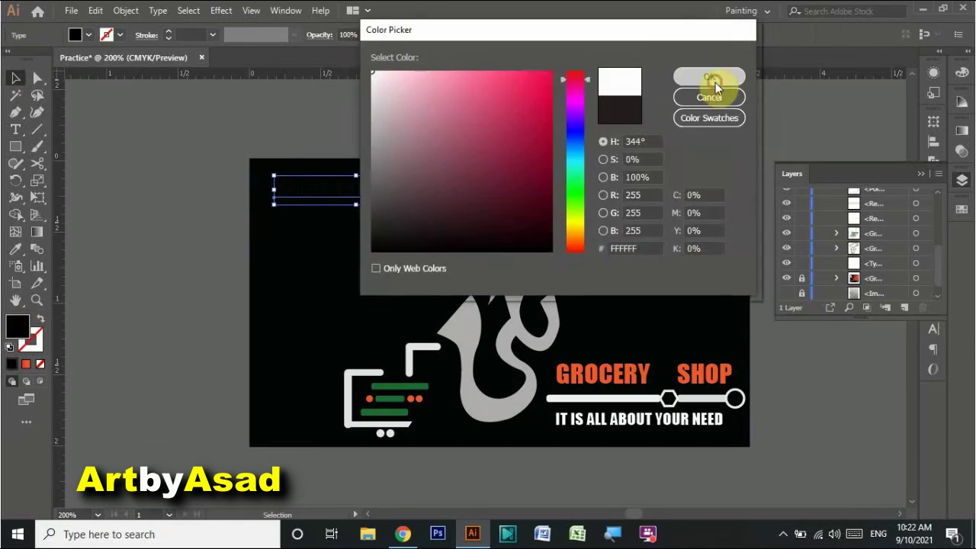
left_click(716, 79)
right_click(364, 192)
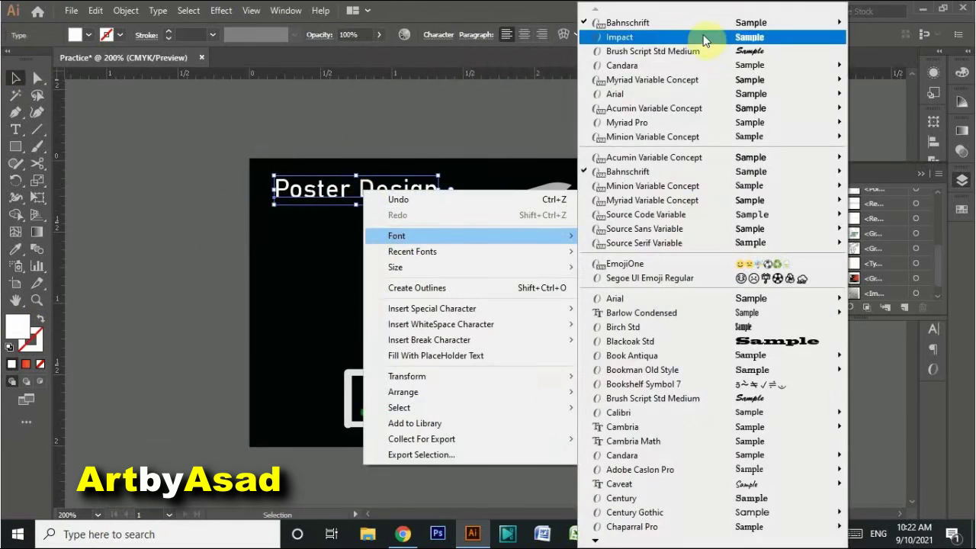
left_click(703, 35)
left_click_drag(356, 196, 341, 205)
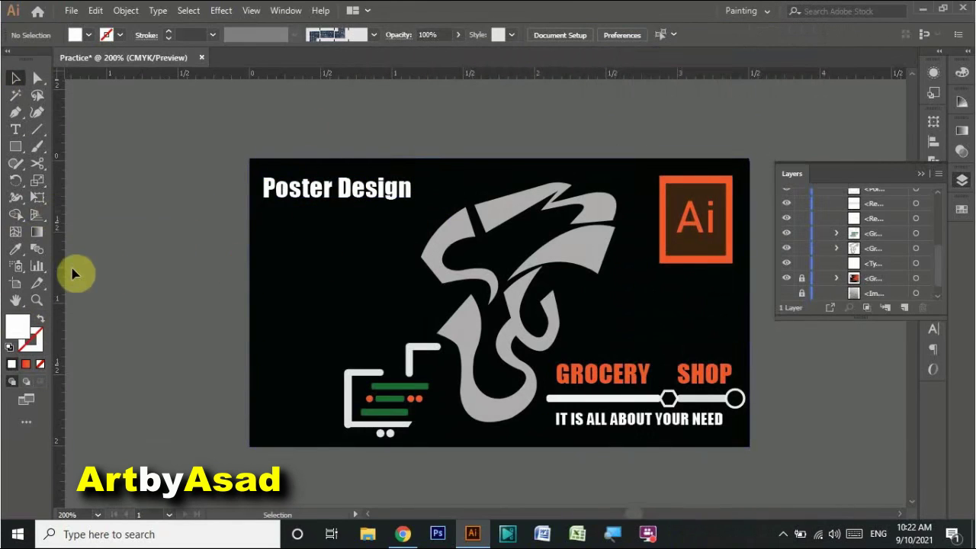
left_click(15, 129)
left_click(301, 228)
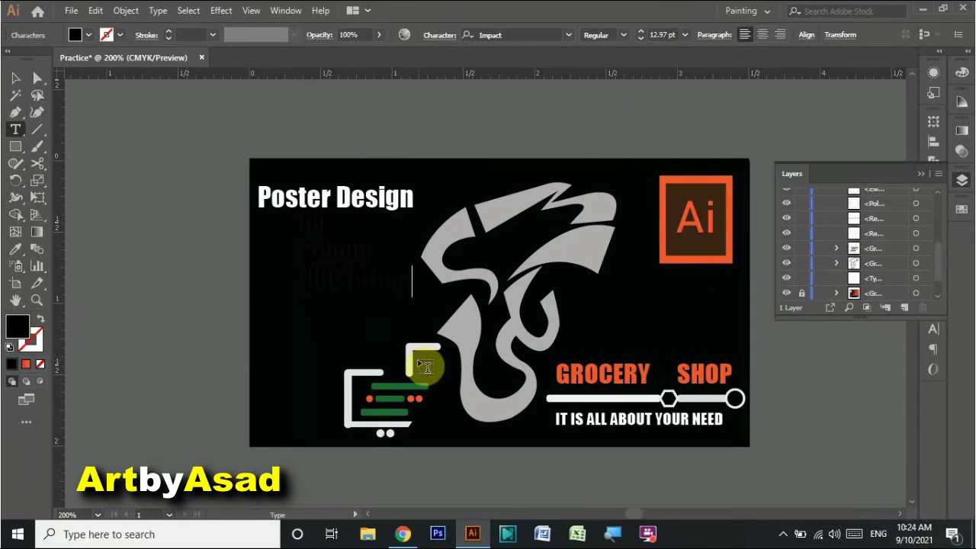
Step: Move the 'in Adobe Illustrator' subtitle under Poster Design and fill it white
left_click(16, 78)
mouse_move(392, 203)
left_mouse_down()
mouse_move(313, 199)
mouse_move(380, 200)
mouse_move(382, 229)
mouse_move(344, 261)
left_mouse_up()
double_click(17, 326)
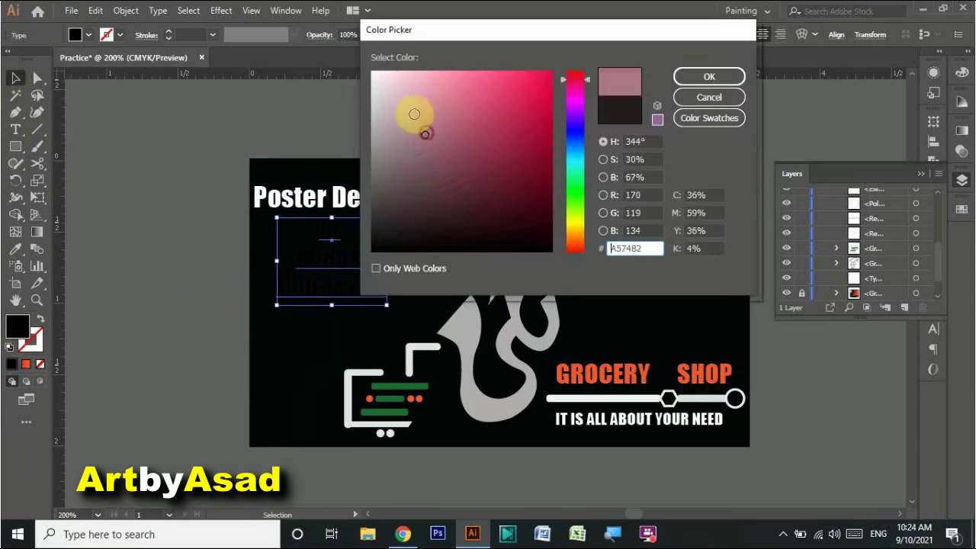
left_click(414, 114)
key("Return")
Step: Lower the subtitle further beneath the heading and close the Layers panel
right_click(349, 202)
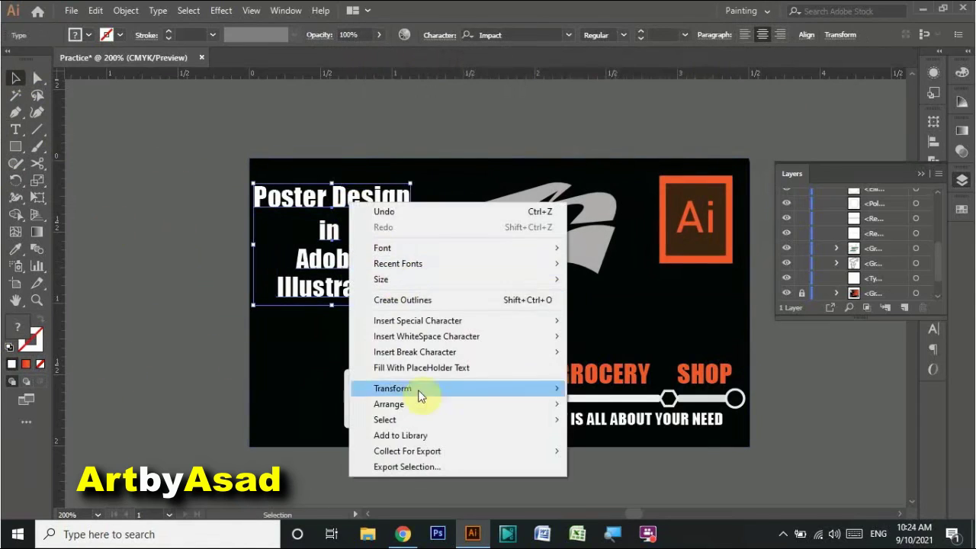
left_click(399, 262)
left_click_drag(348, 261, 348, 294)
left_click(170, 264)
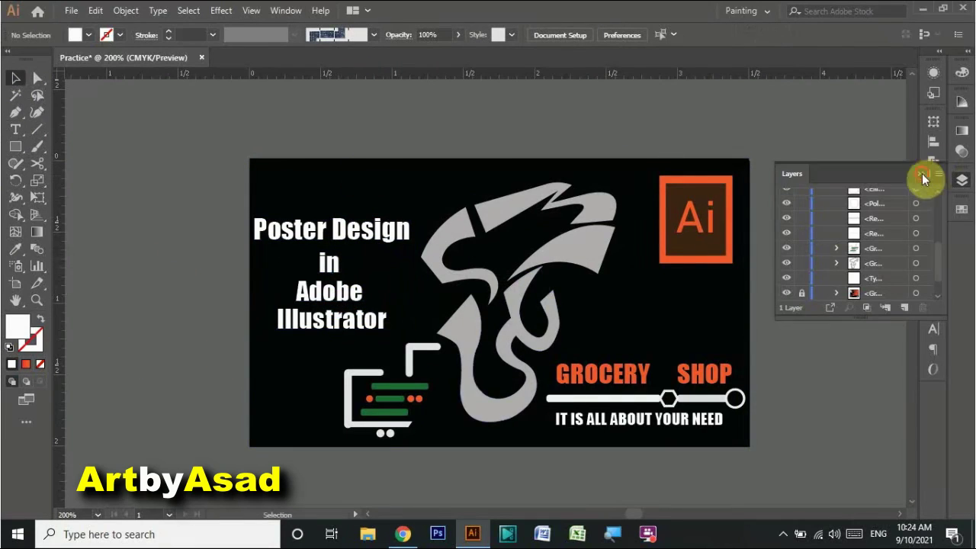
left_click(922, 178)
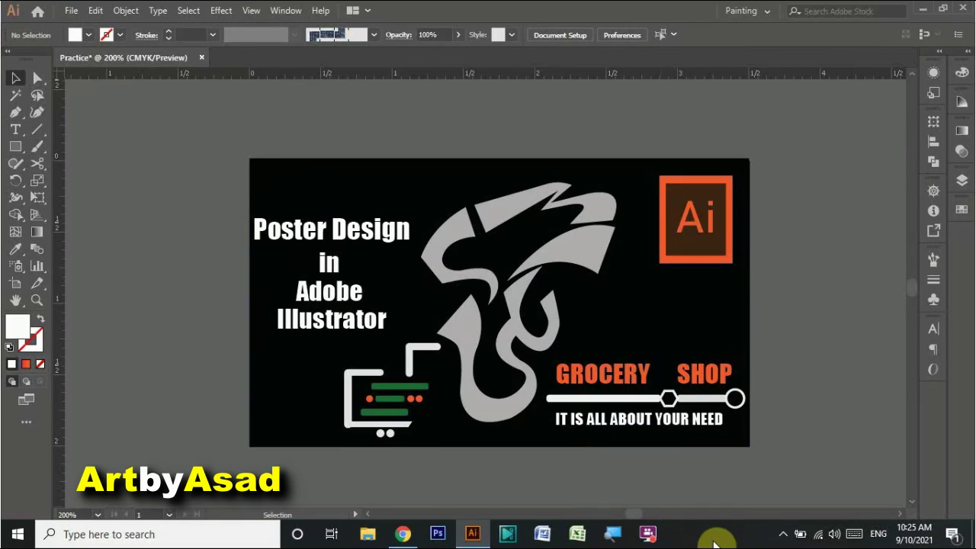
Step: Fill the swirl with white and move the Ai badge down and left
left_click(603, 257)
double_click(18, 326)
left_click(372, 85)
left_click(723, 74)
left_click(246, 272)
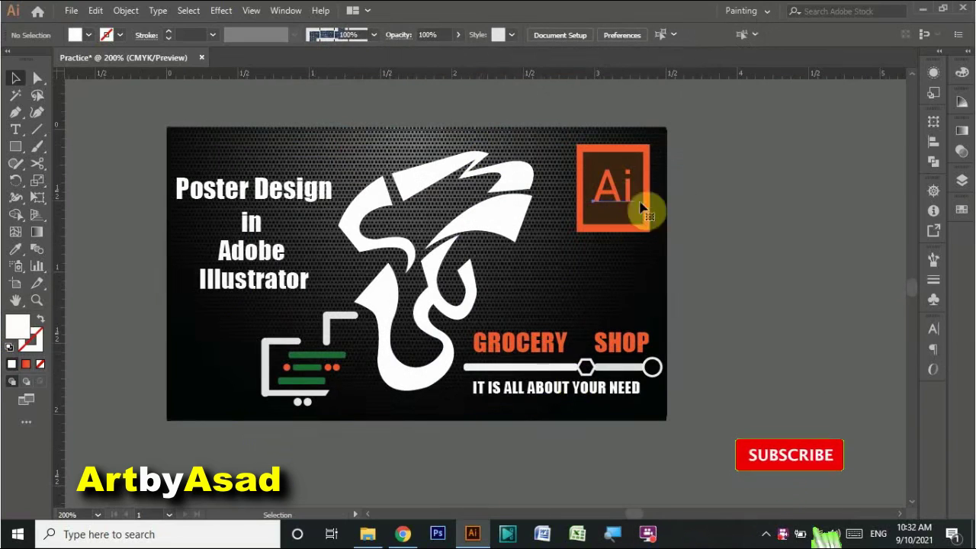
left_click_drag(640, 207, 634, 225)
Step: Select the GROCERY SHOP text and slider, grouping the slider pieces together
left_click(621, 343)
left_click(610, 367, "shift")
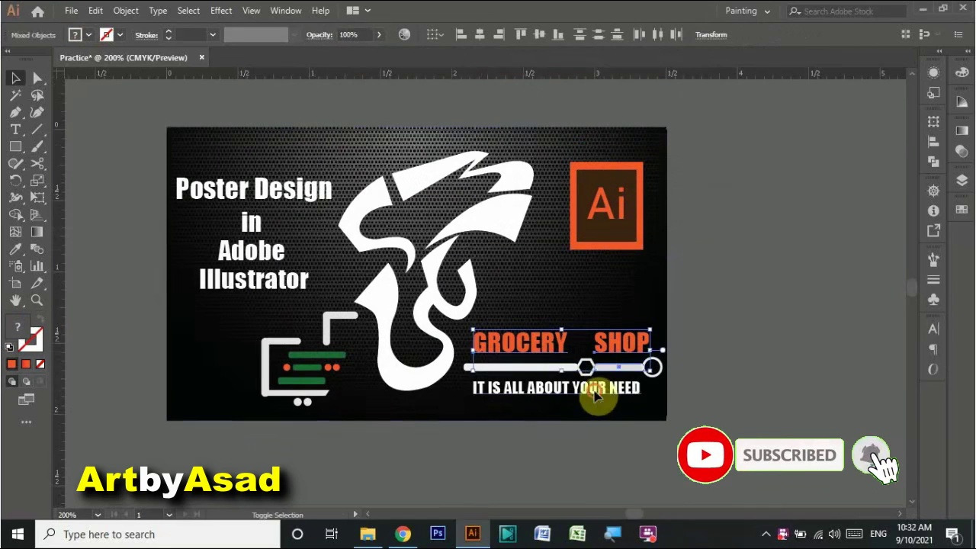
left_click(649, 371)
left_click_drag(649, 371, 585, 368)
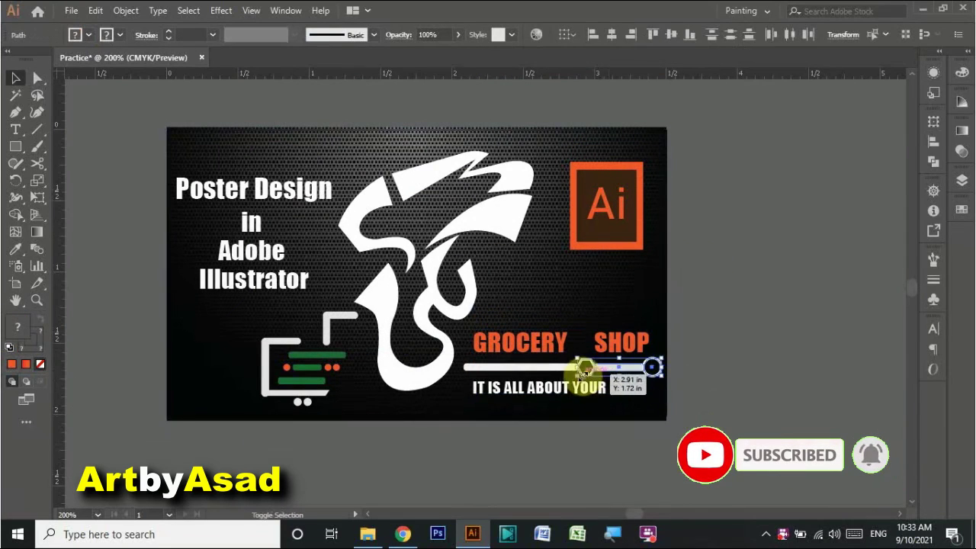
right_click(537, 389)
left_click(602, 173)
Step: Group the GROCERY SHOP text with its slider and raise the block slightly
right_click(647, 359)
key("Escape")
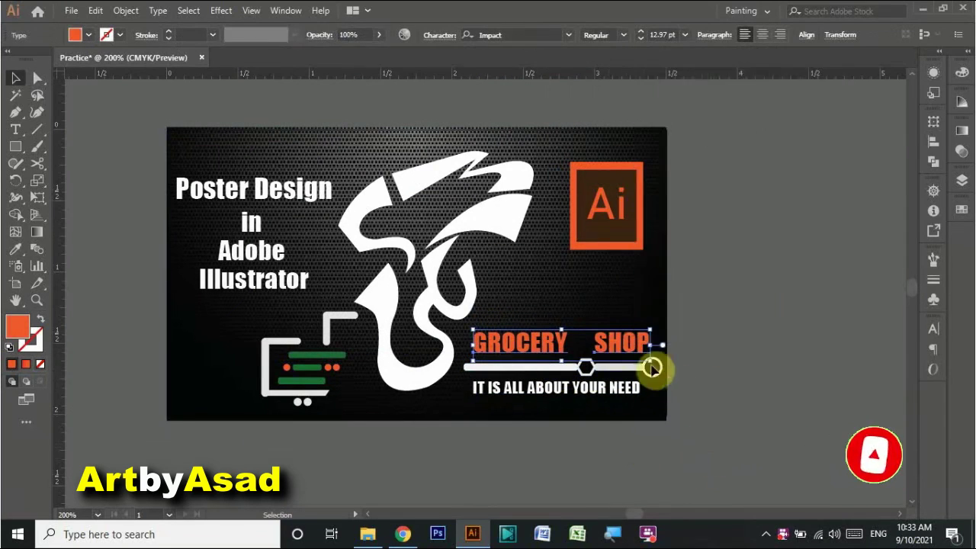
right_click(542, 348)
key("Escape")
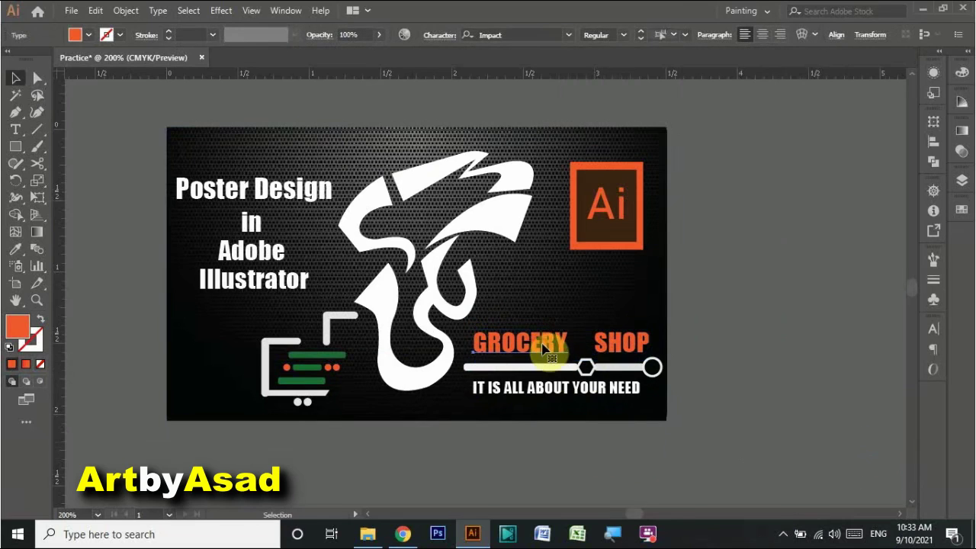
left_click(588, 355, "shift")
right_click(596, 389)
key("Escape")
left_click_drag(564, 375, 572, 364)
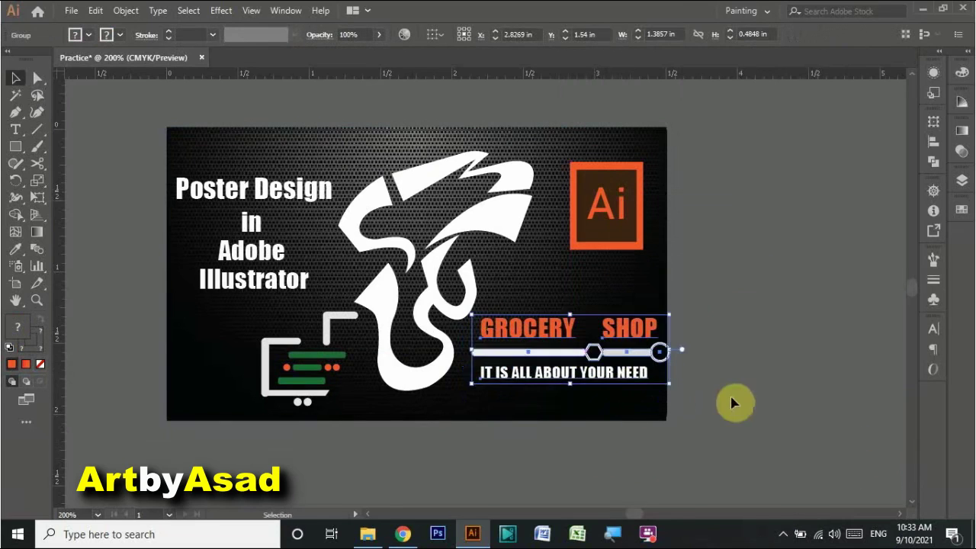
left_click(736, 401)
left_click(633, 351)
left_click(406, 394)
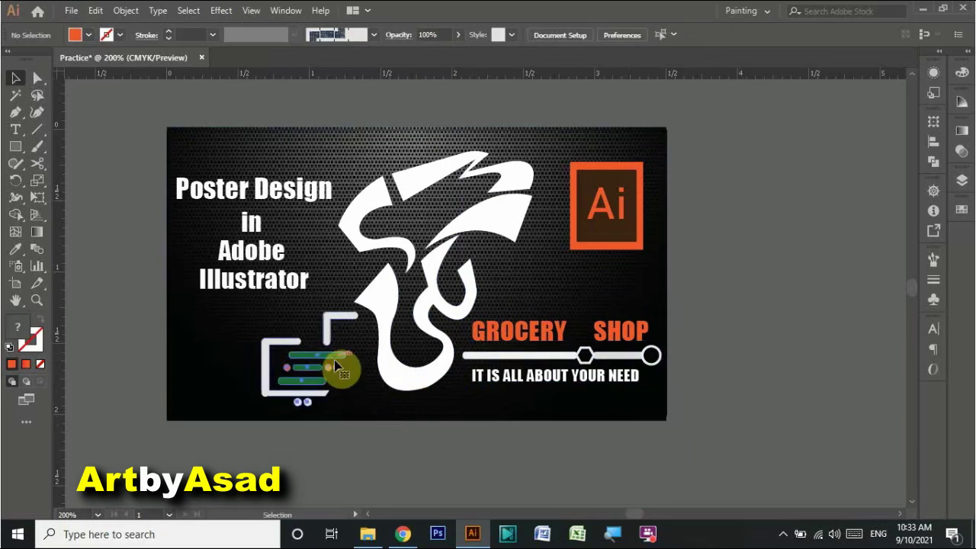
Step: Shift the cart icon left and enlarge it, then enlarge the heading to 15.92 pt
left_click_drag(342, 370, 328, 372)
left_click_drag(344, 307, 349, 300)
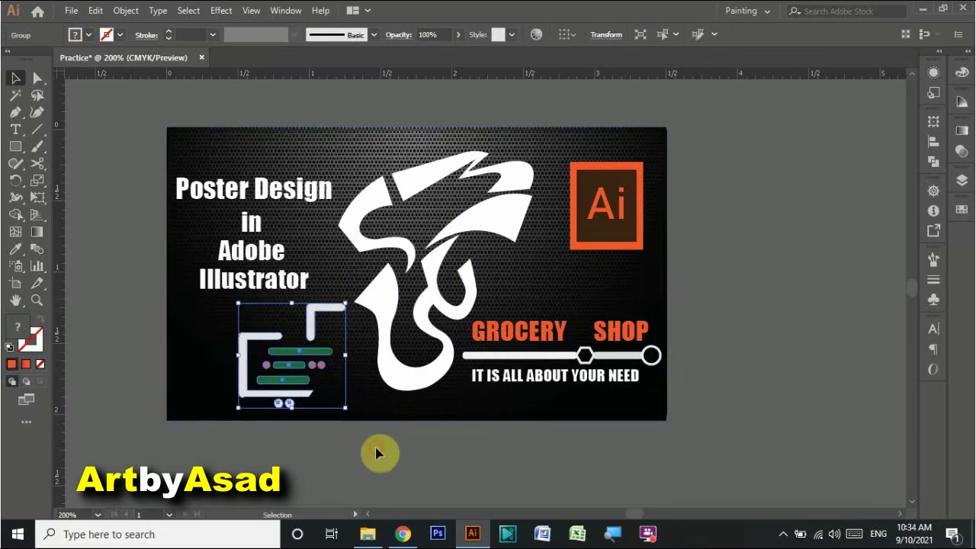
left_click(374, 450)
left_click(331, 195)
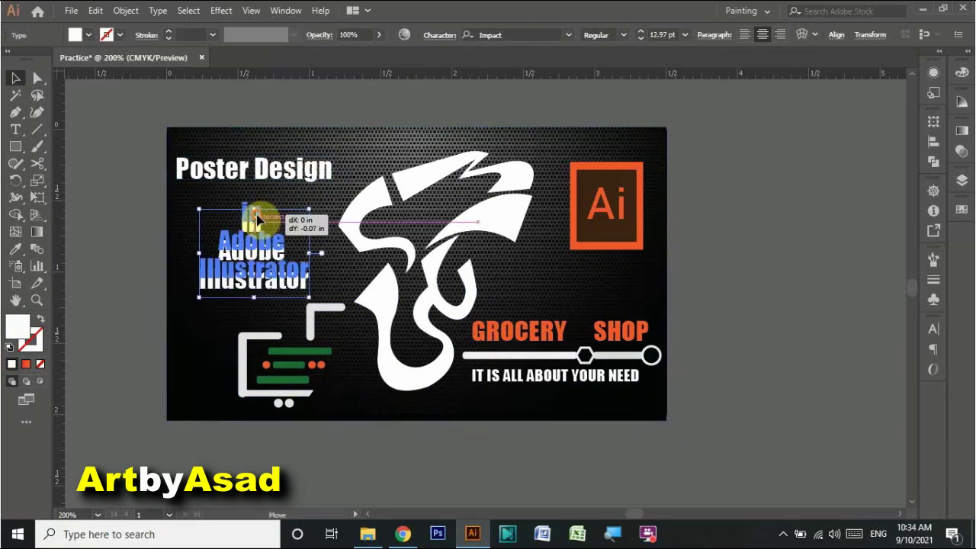
mouse_move(334, 191)
left_mouse_down()
mouse_move(345, 227)
mouse_move(332, 188)
left_mouse_up()
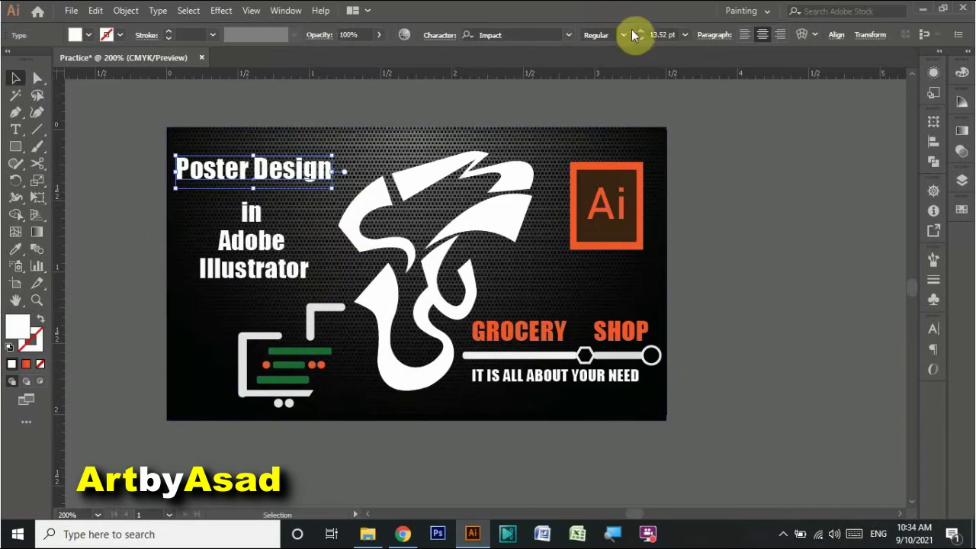
left_click(685, 34)
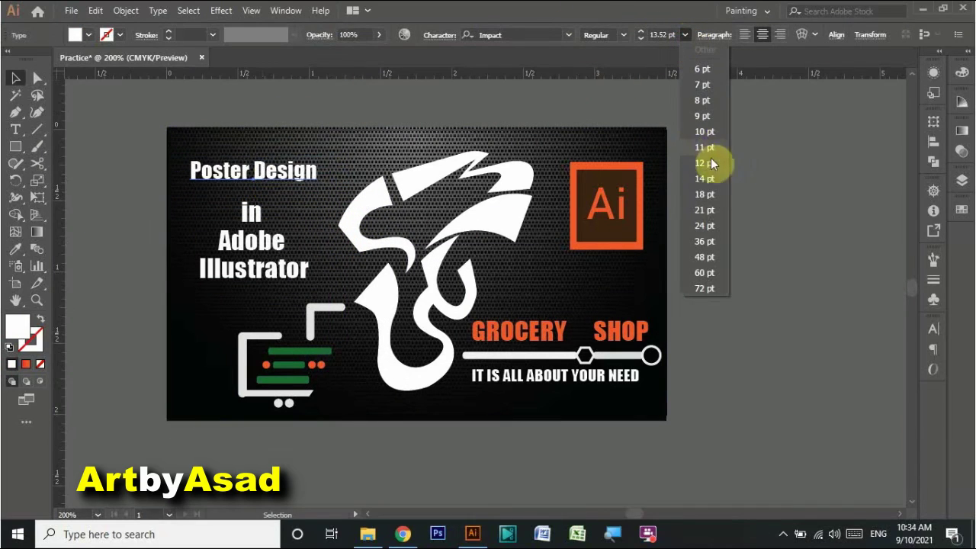
left_click(704, 194)
left_click_drag(370, 181, 353, 189)
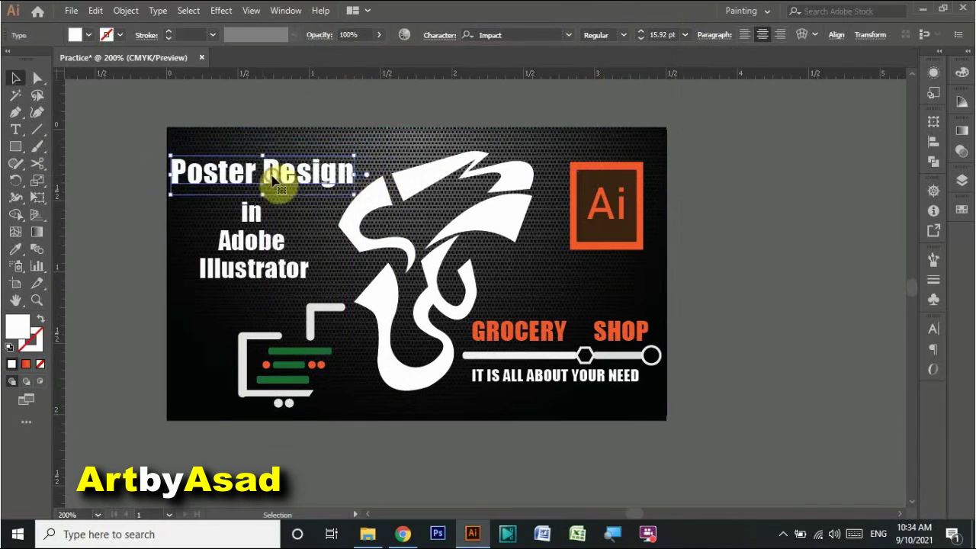
left_click(84, 237)
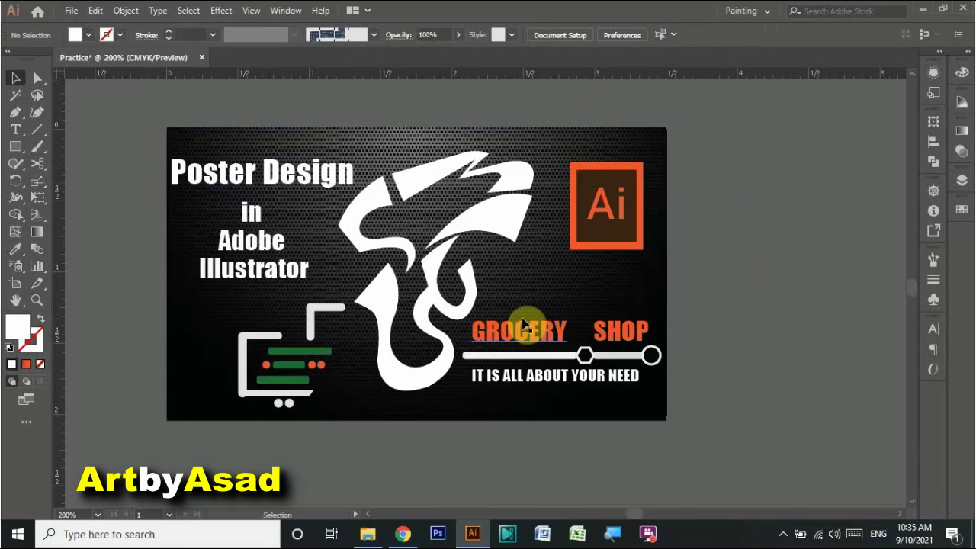